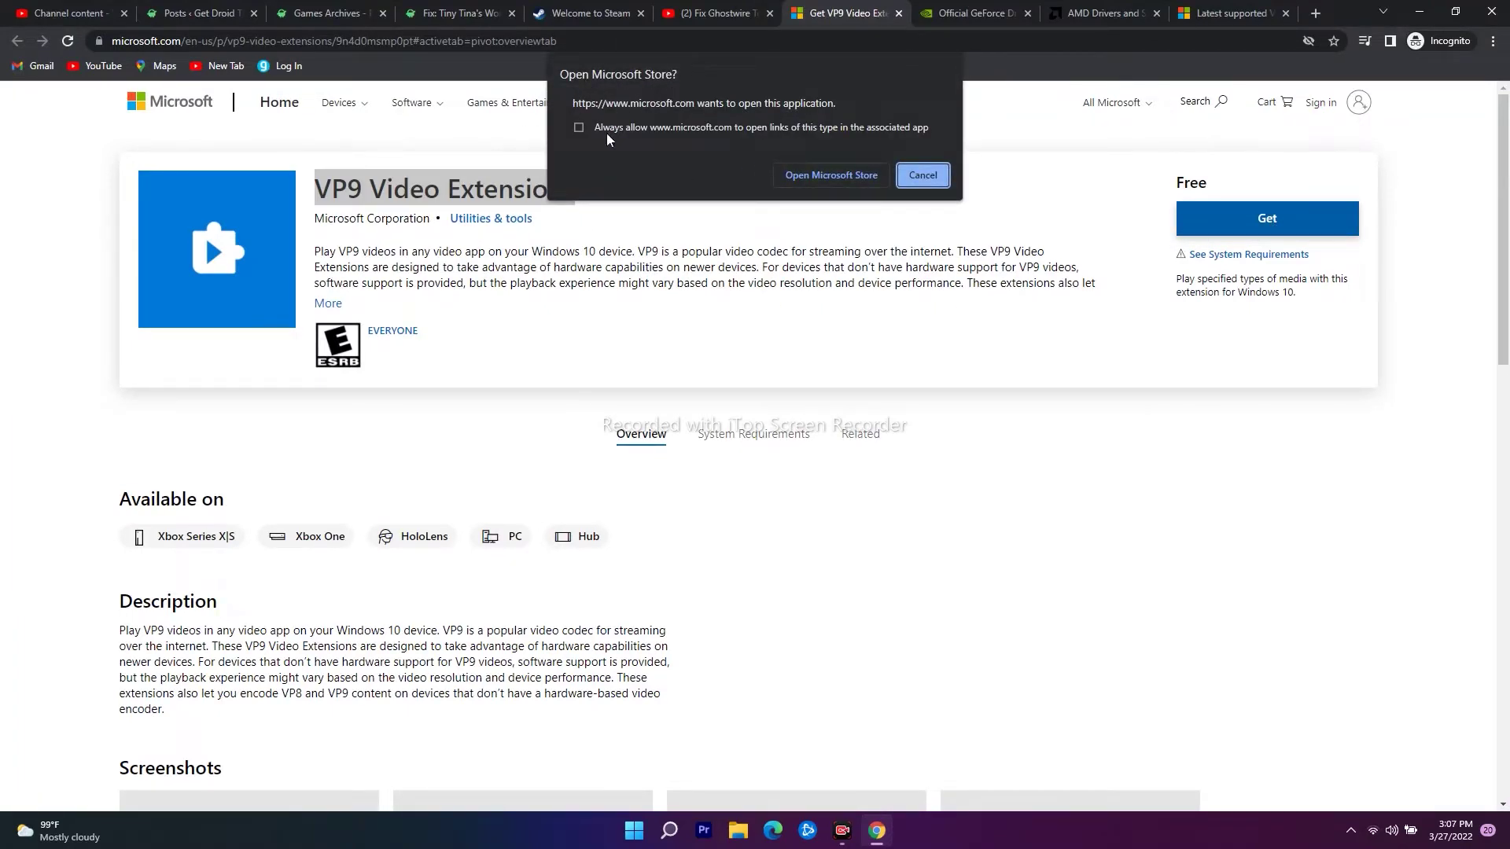
Step: Open the VP9 Video Extensions listing in the Microsoft Store, and minimise the Store and browser windows
{"action": "left_click", "coordinate": [831, 174]}
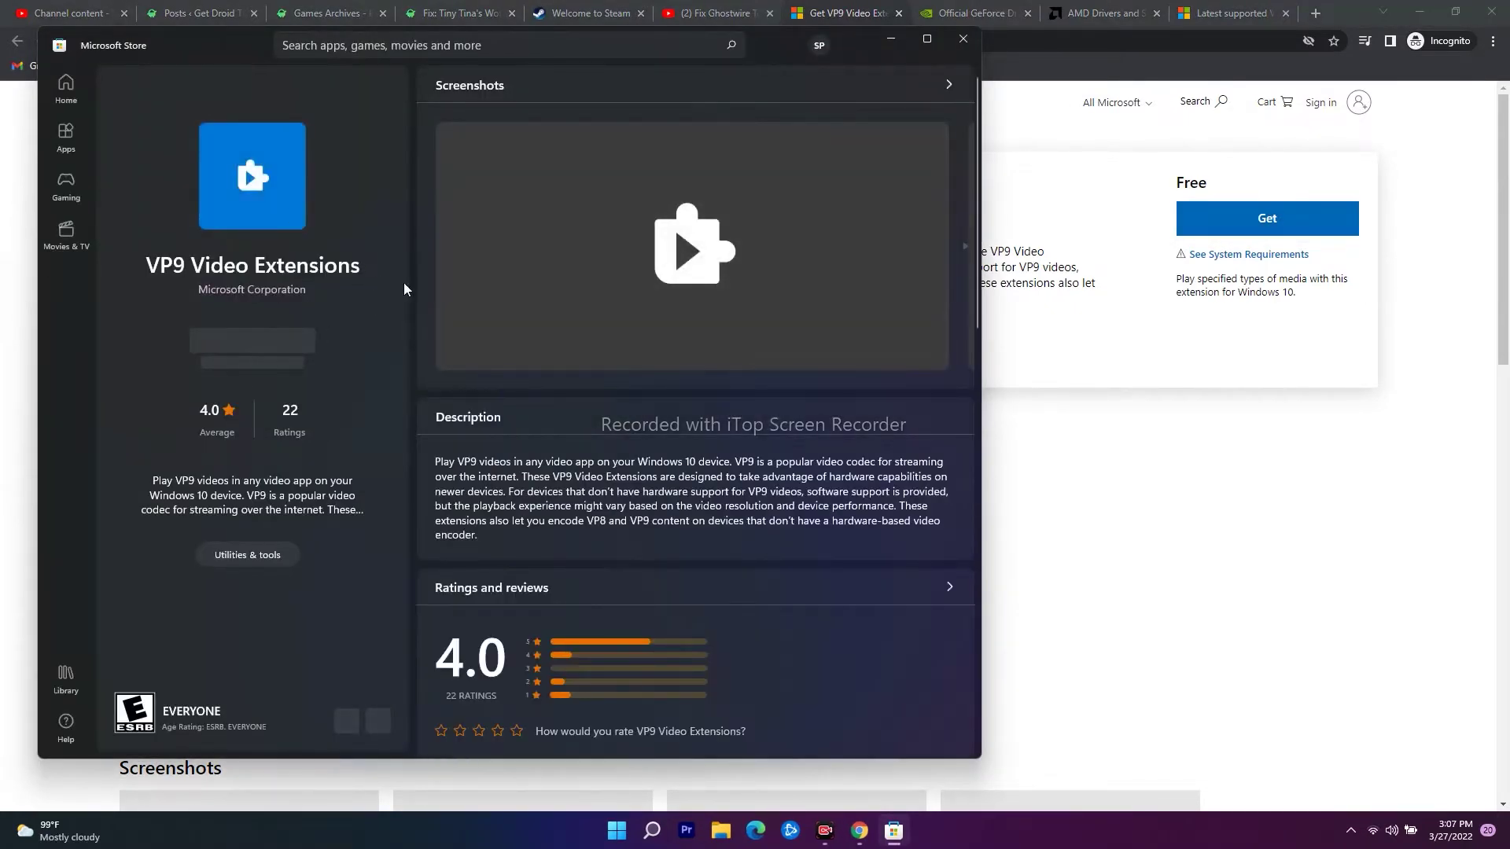
{"action": "left_click", "coordinate": [891, 38]}
{"action": "left_click", "coordinate": [1420, 13]}
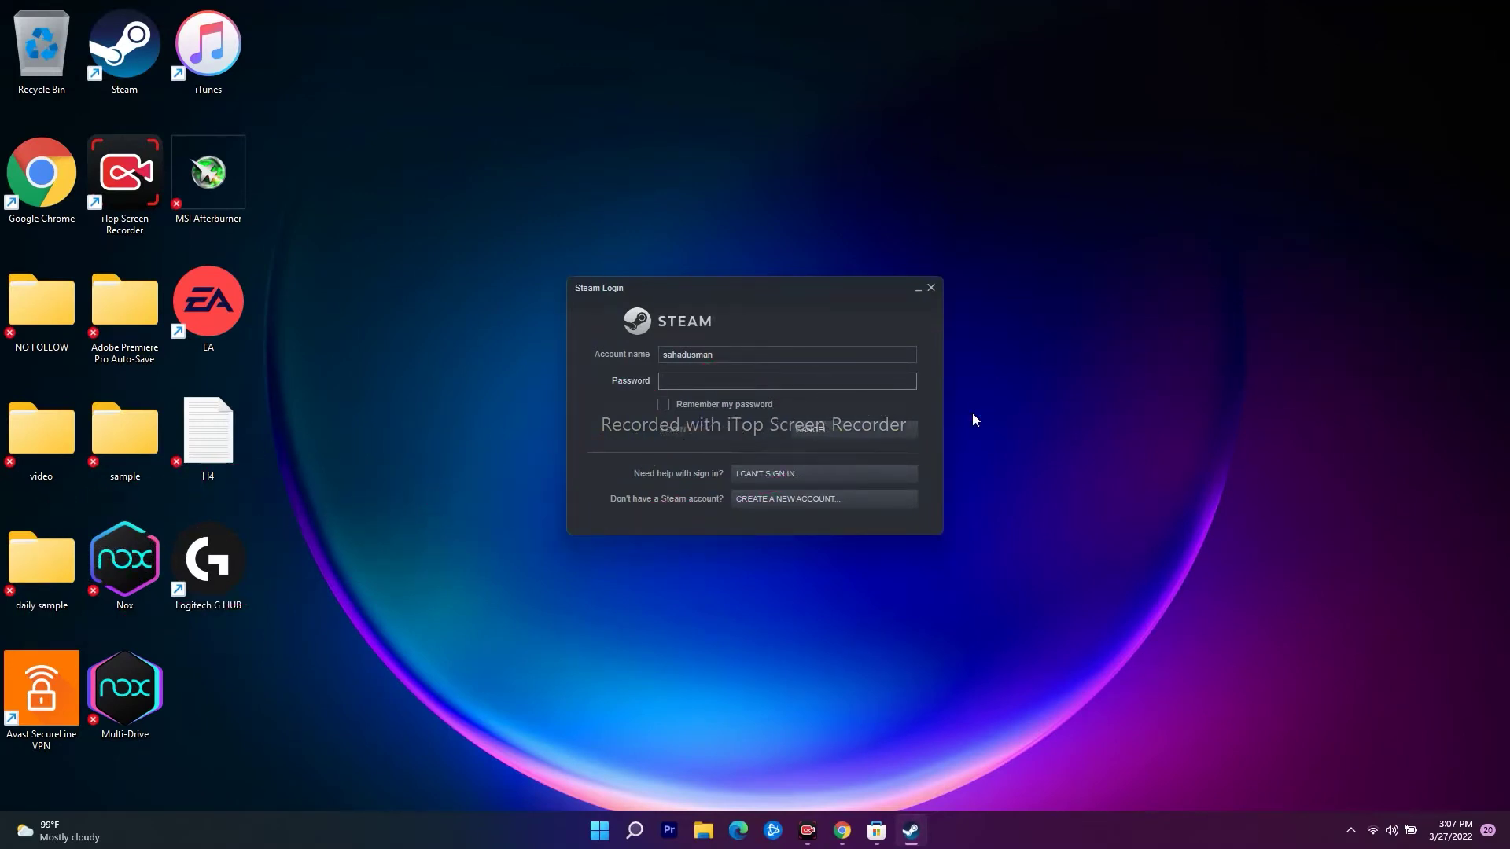
Step: Sign in to Steam by entering the account password, and dismiss the news window
{"action": "type", "text": "***"}
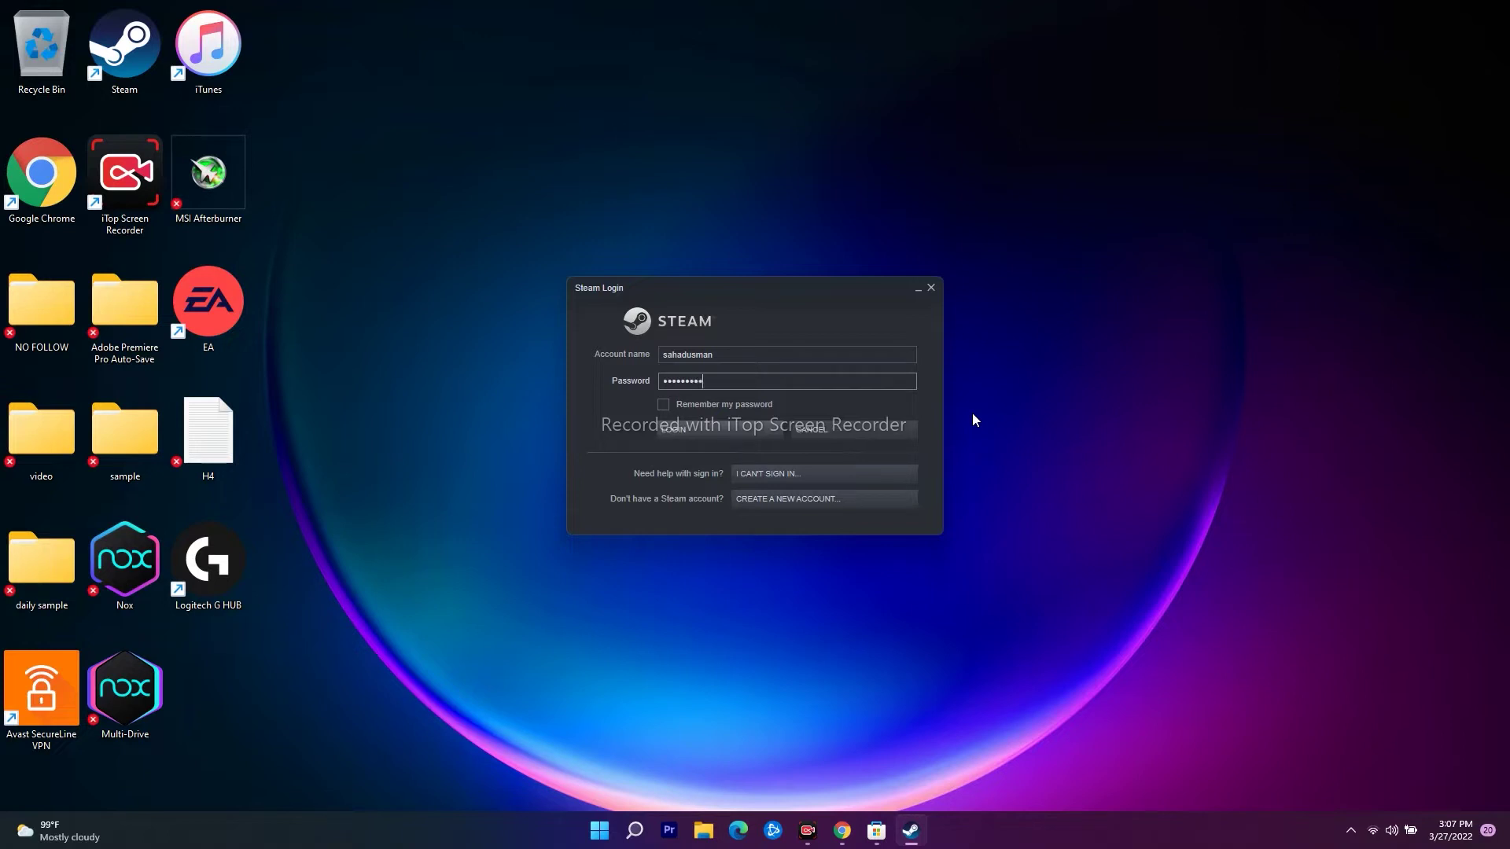
{"action": "key", "text": "Return"}
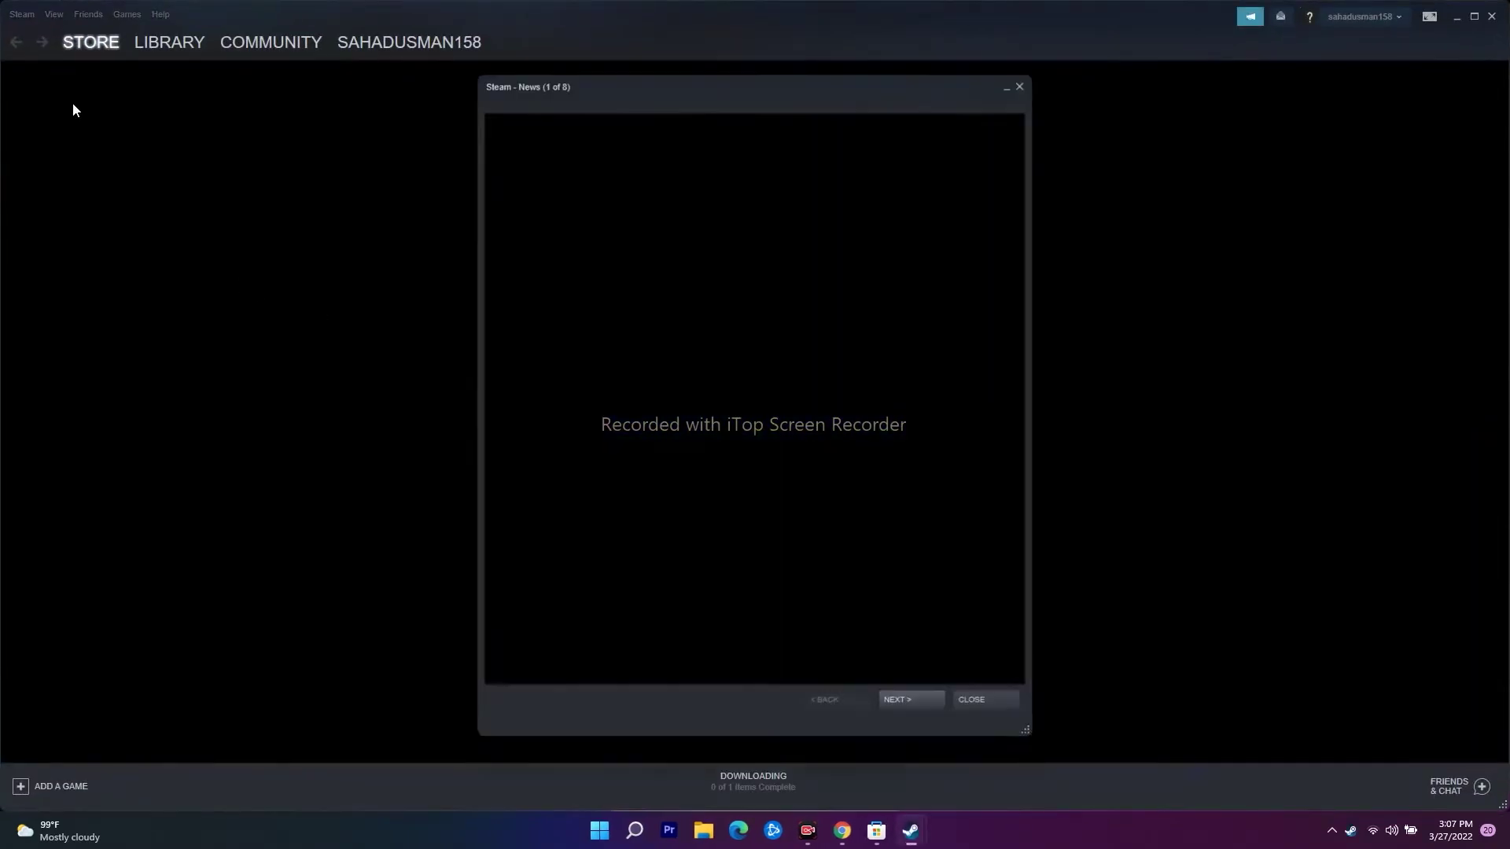
{"action": "left_click", "coordinate": [1019, 87]}
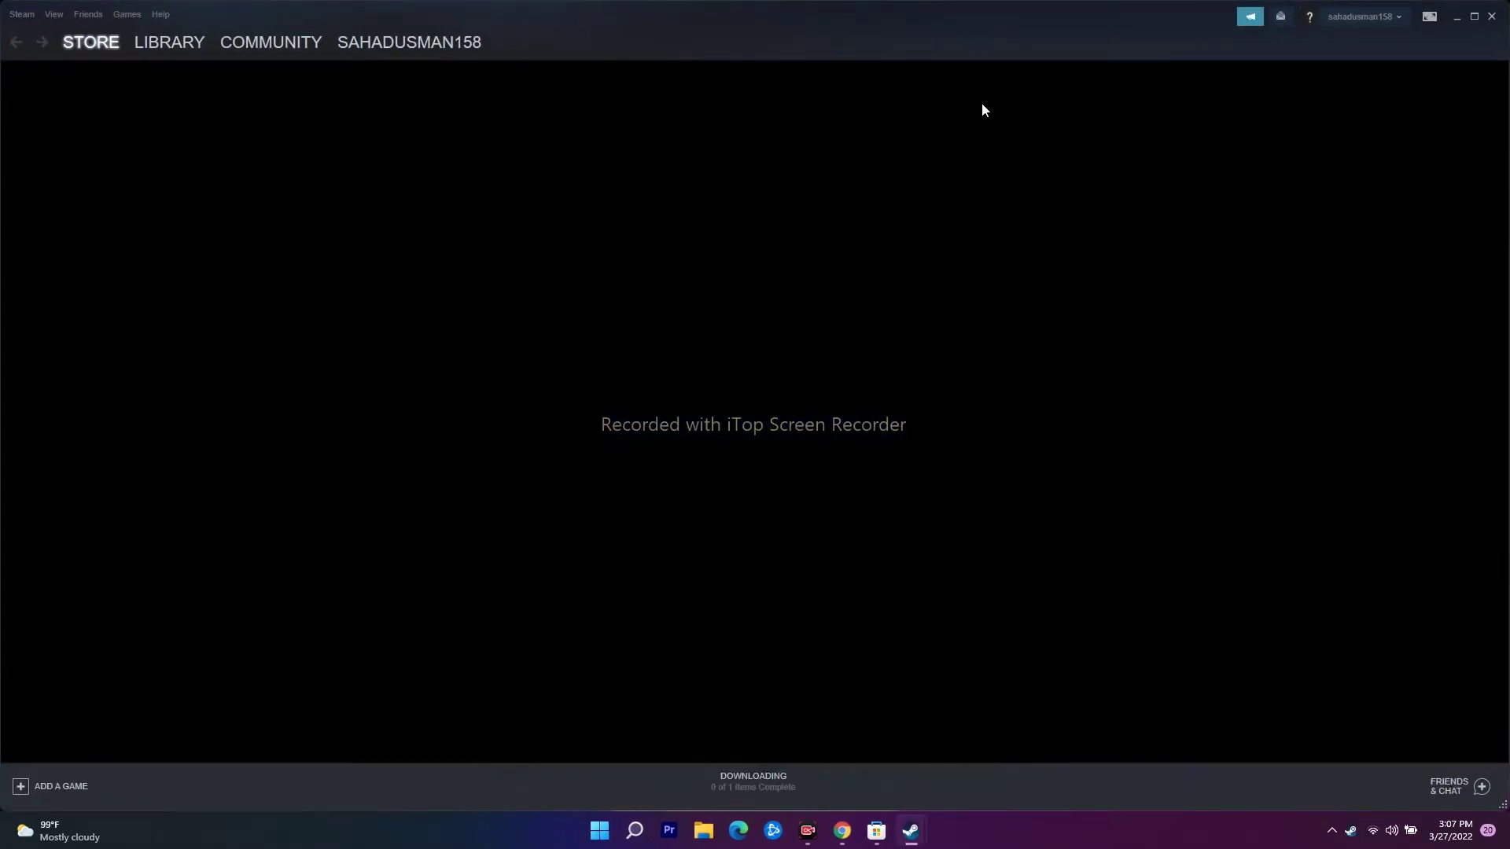
Step: Enter a launch option in Forza Horizon 5's general properties from the Steam library, and close the properties
{"action": "left_click", "coordinate": [192, 41]}
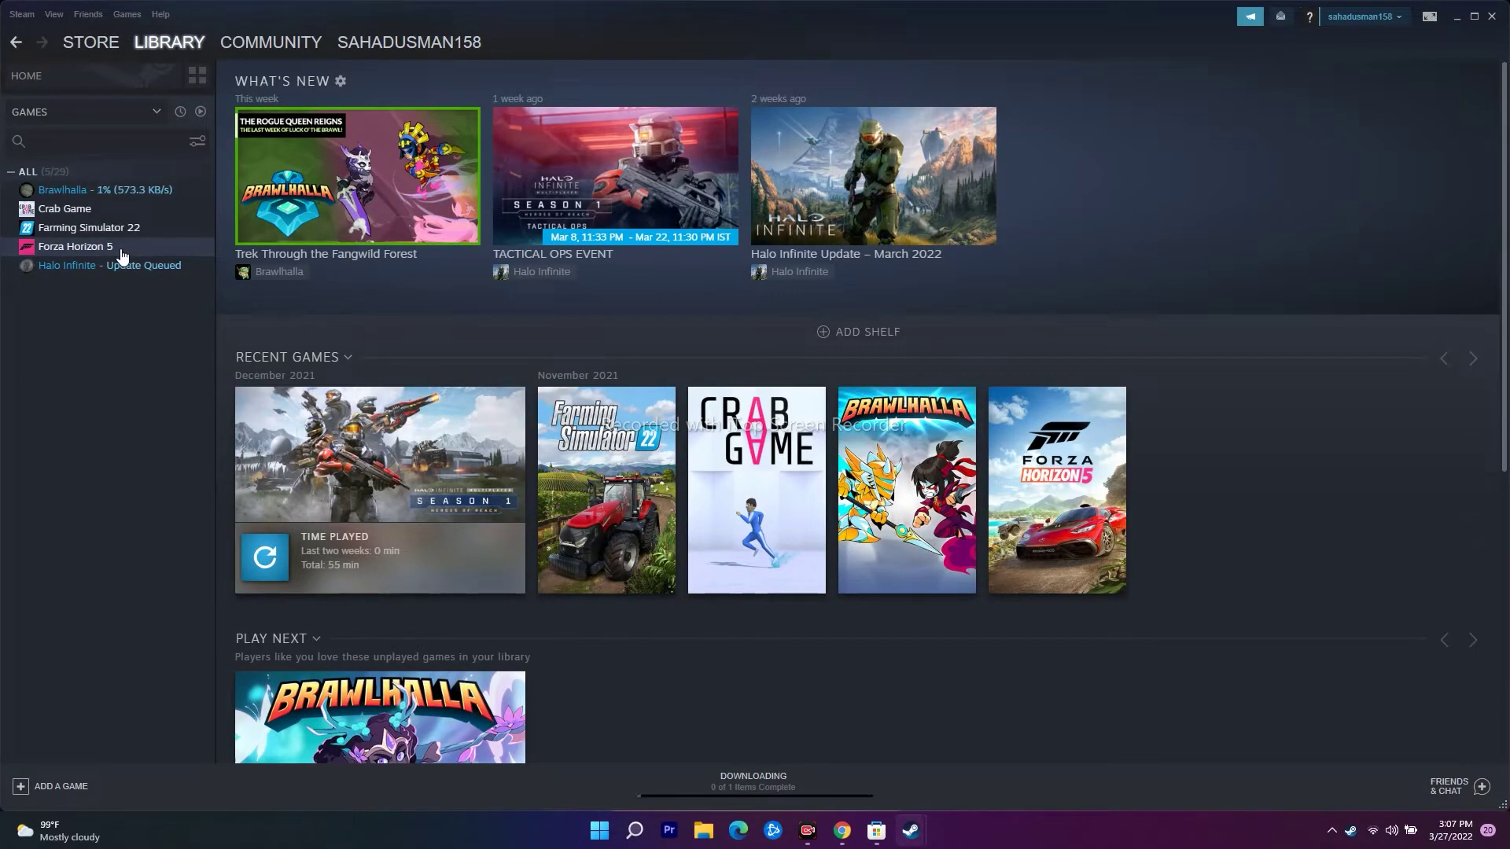
{"action": "right_click", "coordinate": [122, 250]}
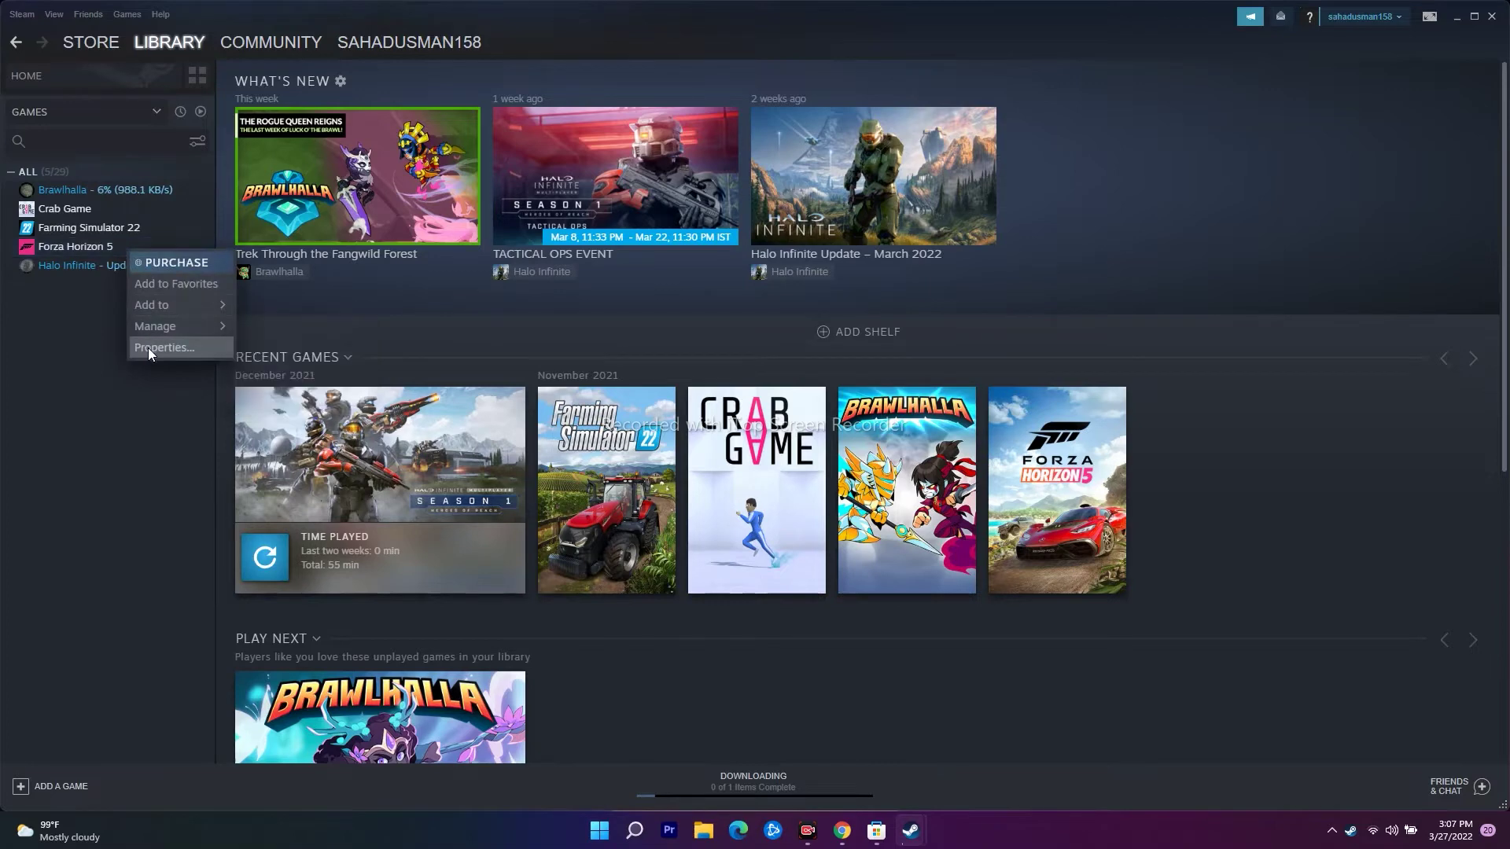
{"action": "left_click", "coordinate": [148, 348]}
{"action": "left_click", "coordinate": [651, 542]}
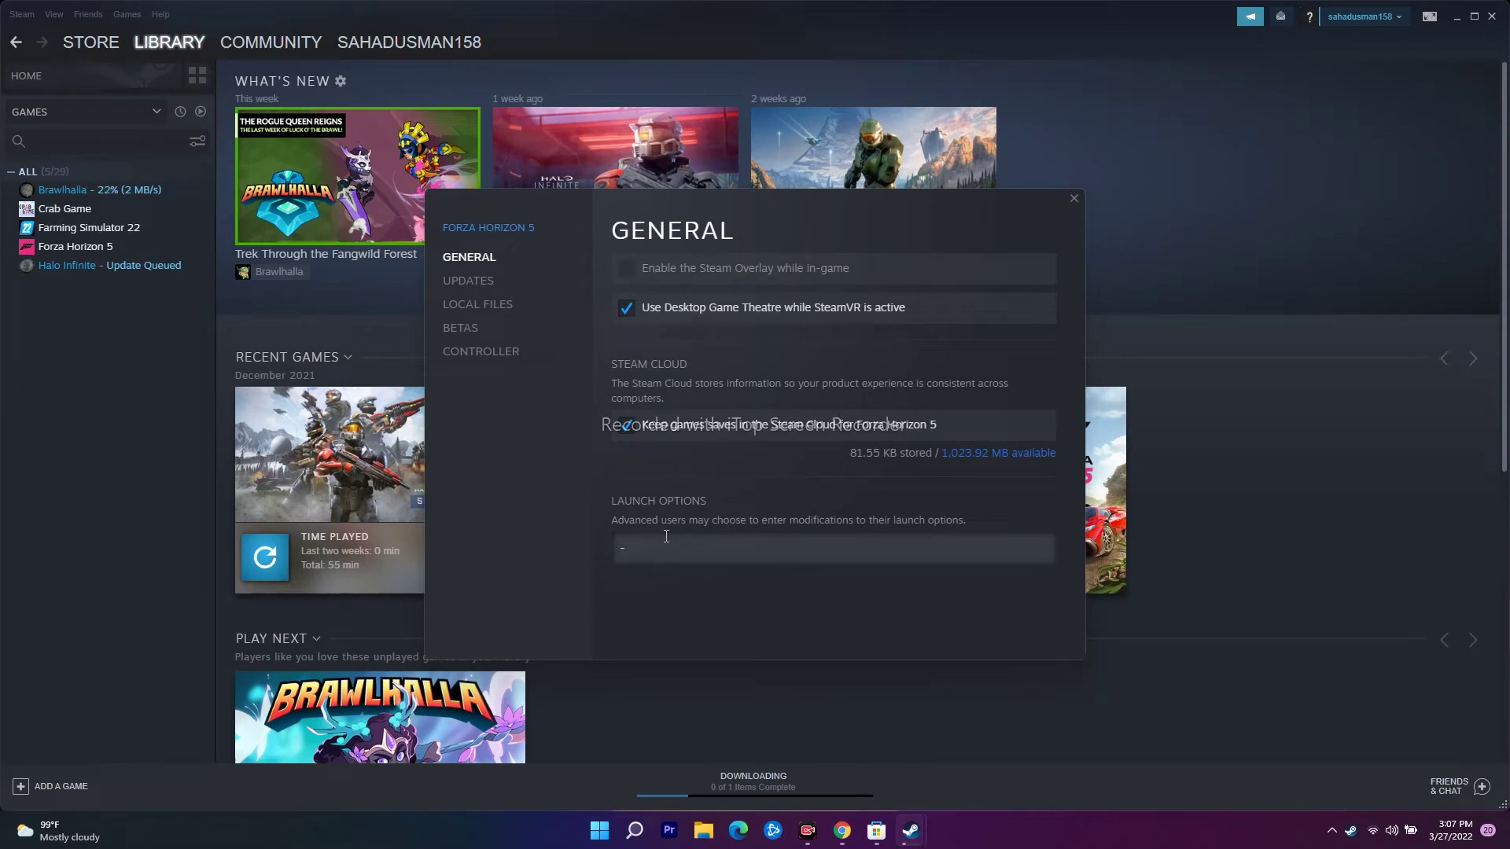
{"action": "type", "text": "11"}
{"action": "left_click", "coordinate": [1074, 200]}
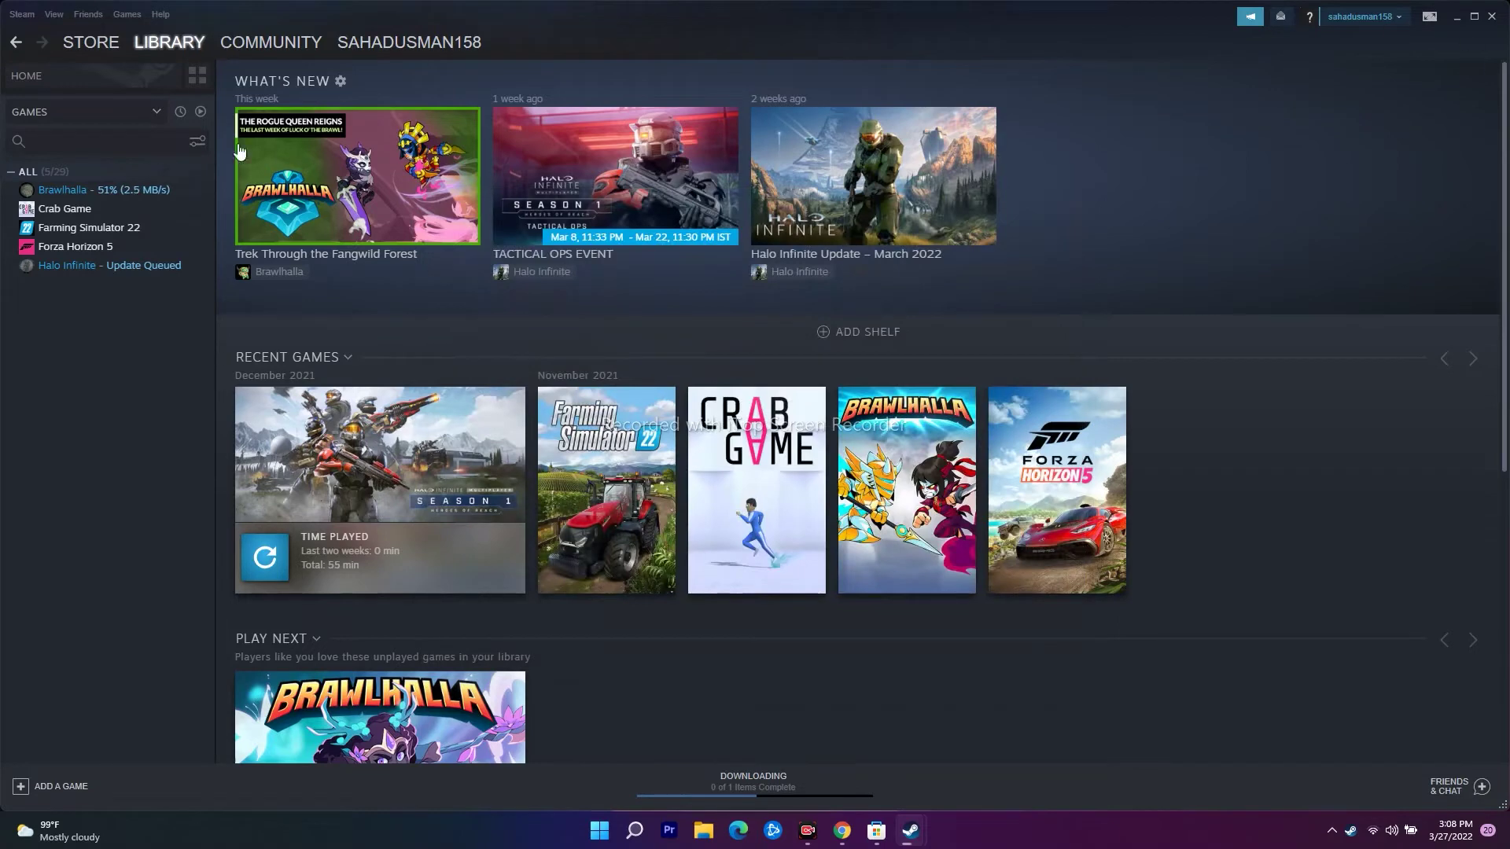
Step: Show Crab Game's library page, and minimise Steam to dismiss the remaining Steam news window
{"action": "left_click", "coordinate": [102, 210]}
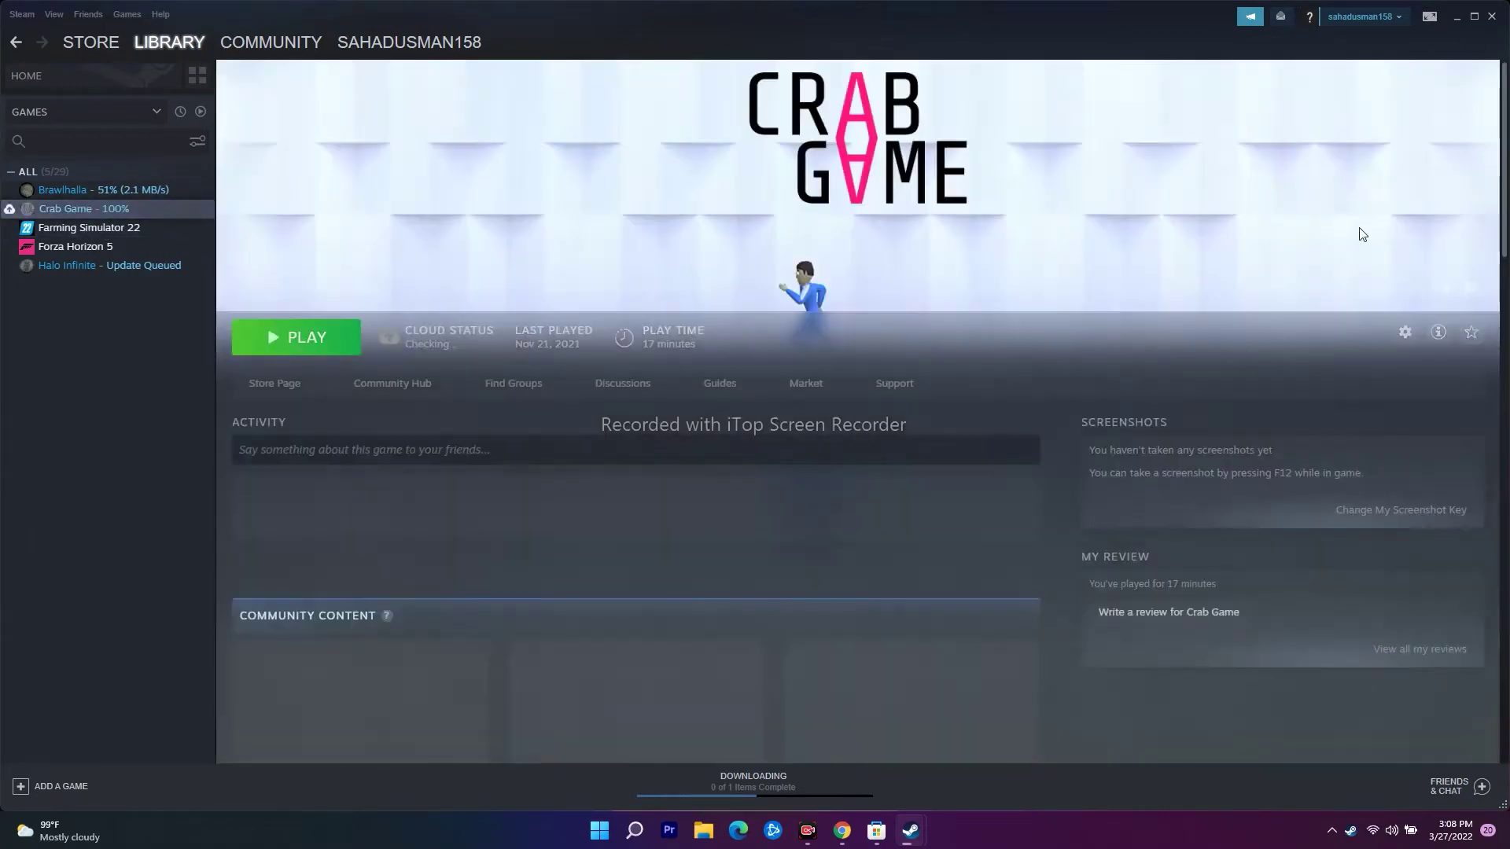
{"action": "left_click", "coordinate": [1455, 15]}
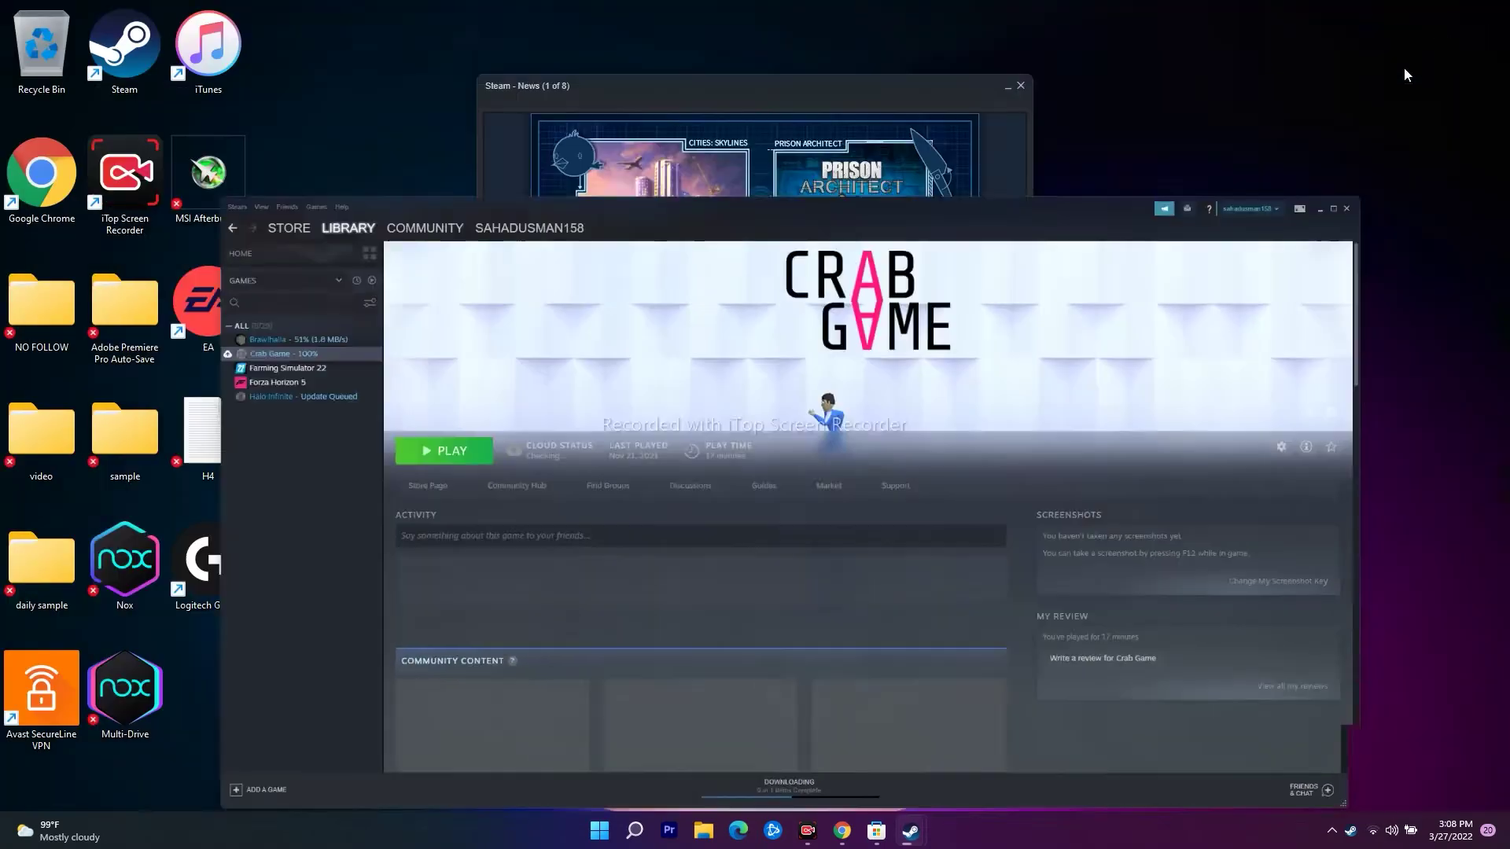
{"action": "left_click", "coordinate": [1021, 86]}
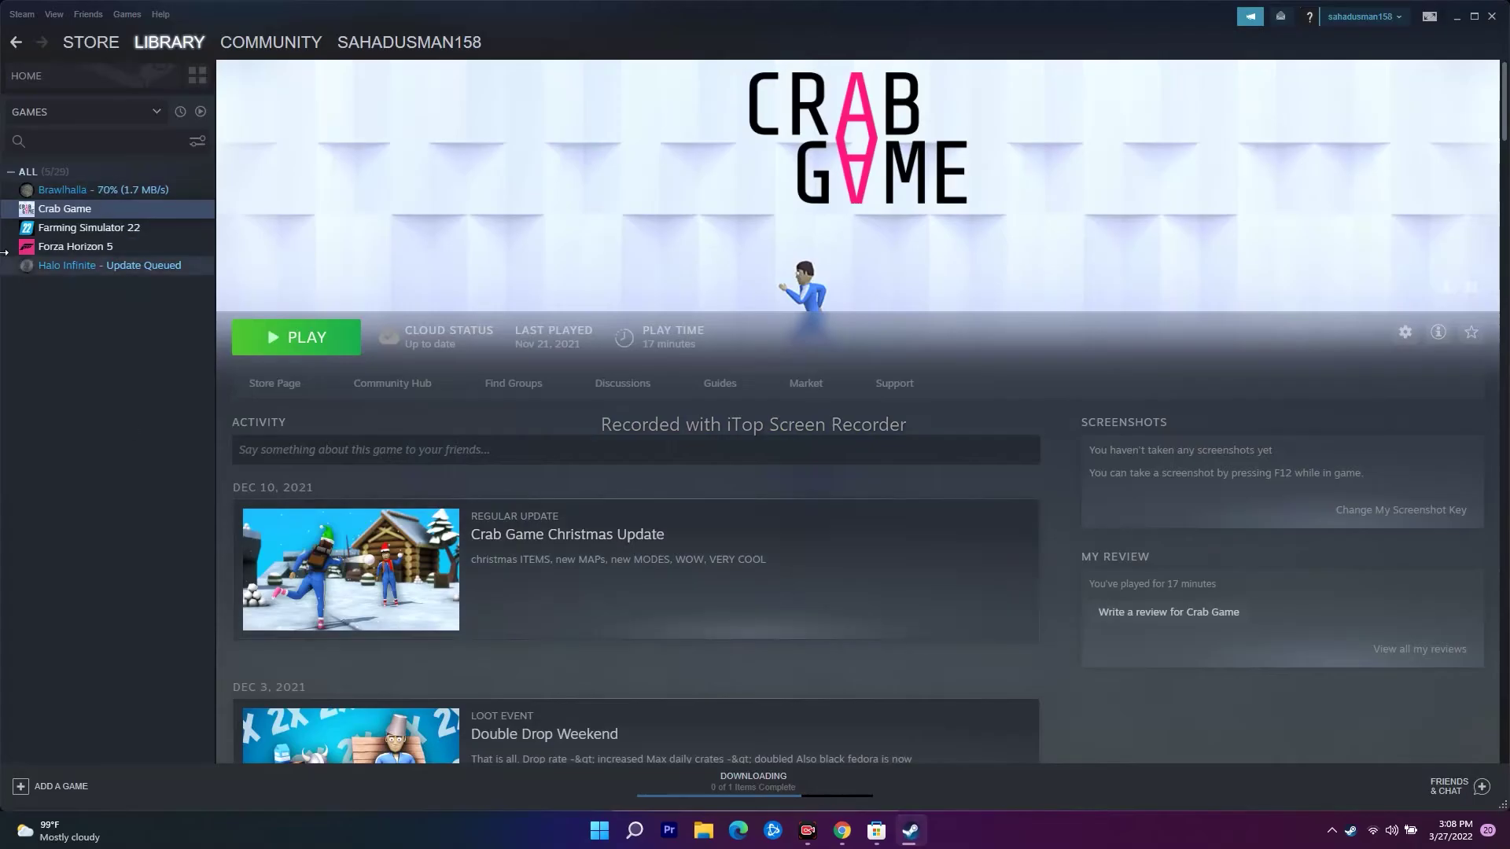
Step: Browse Crab Game's local files from the Steam library to view its installation folder, and minimise both windows
{"action": "right_click", "coordinate": [101, 210]}
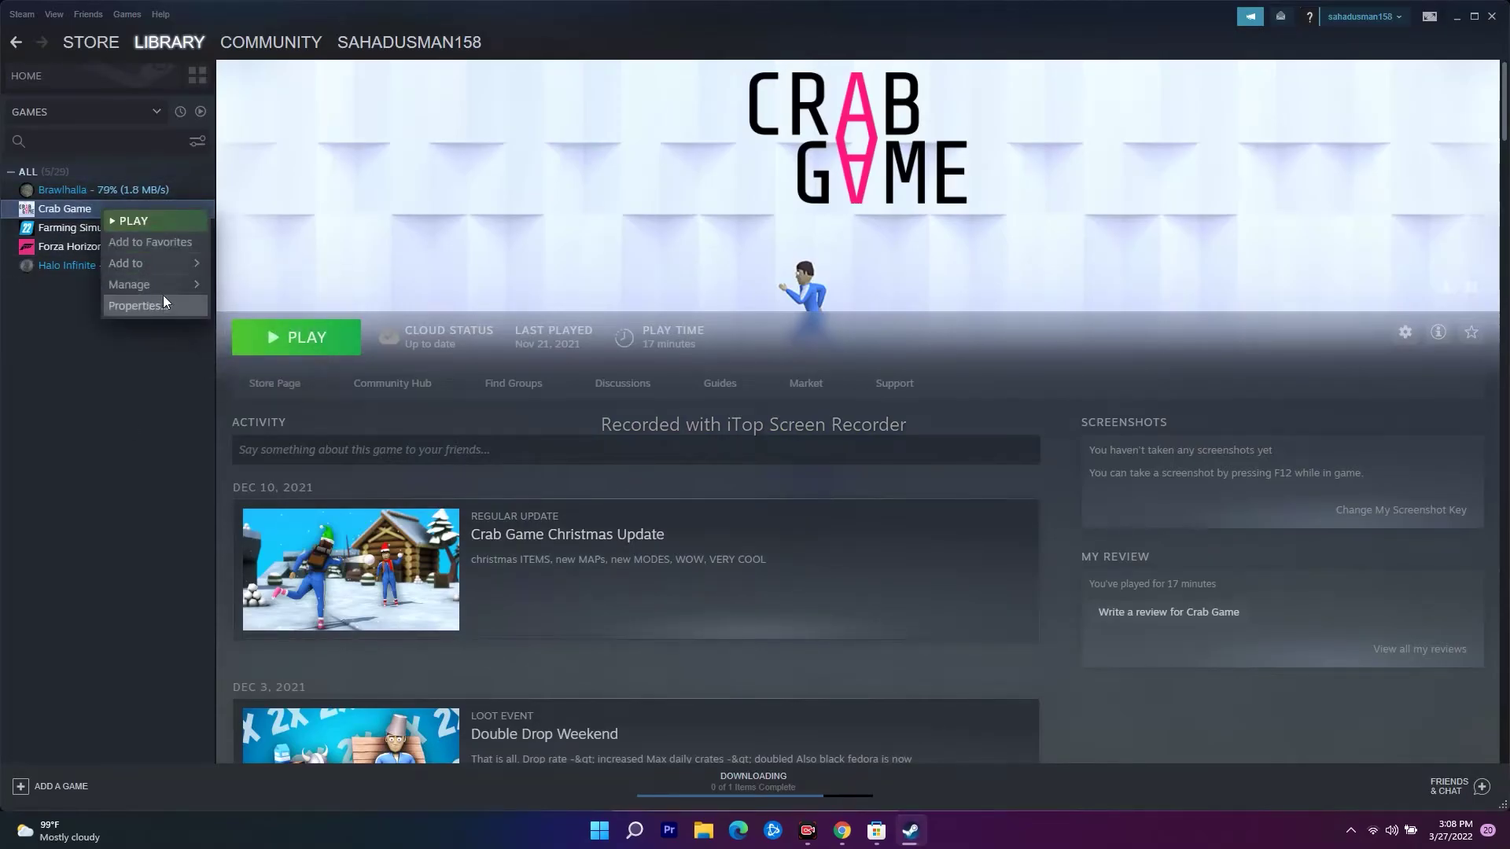
{"action": "mouse_move", "coordinate": [157, 287]}
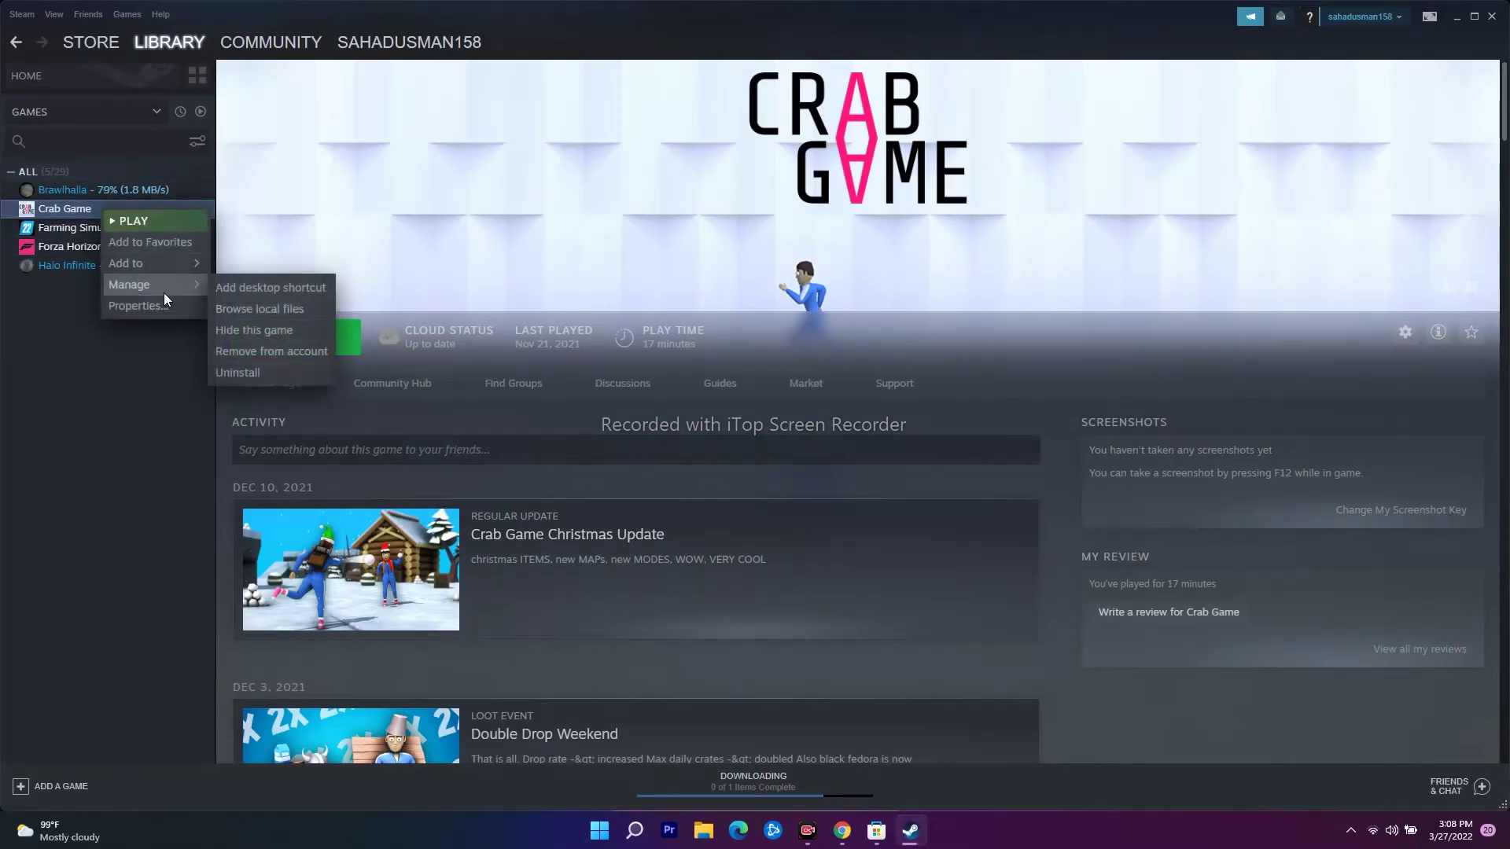
{"action": "left_click", "coordinate": [257, 308]}
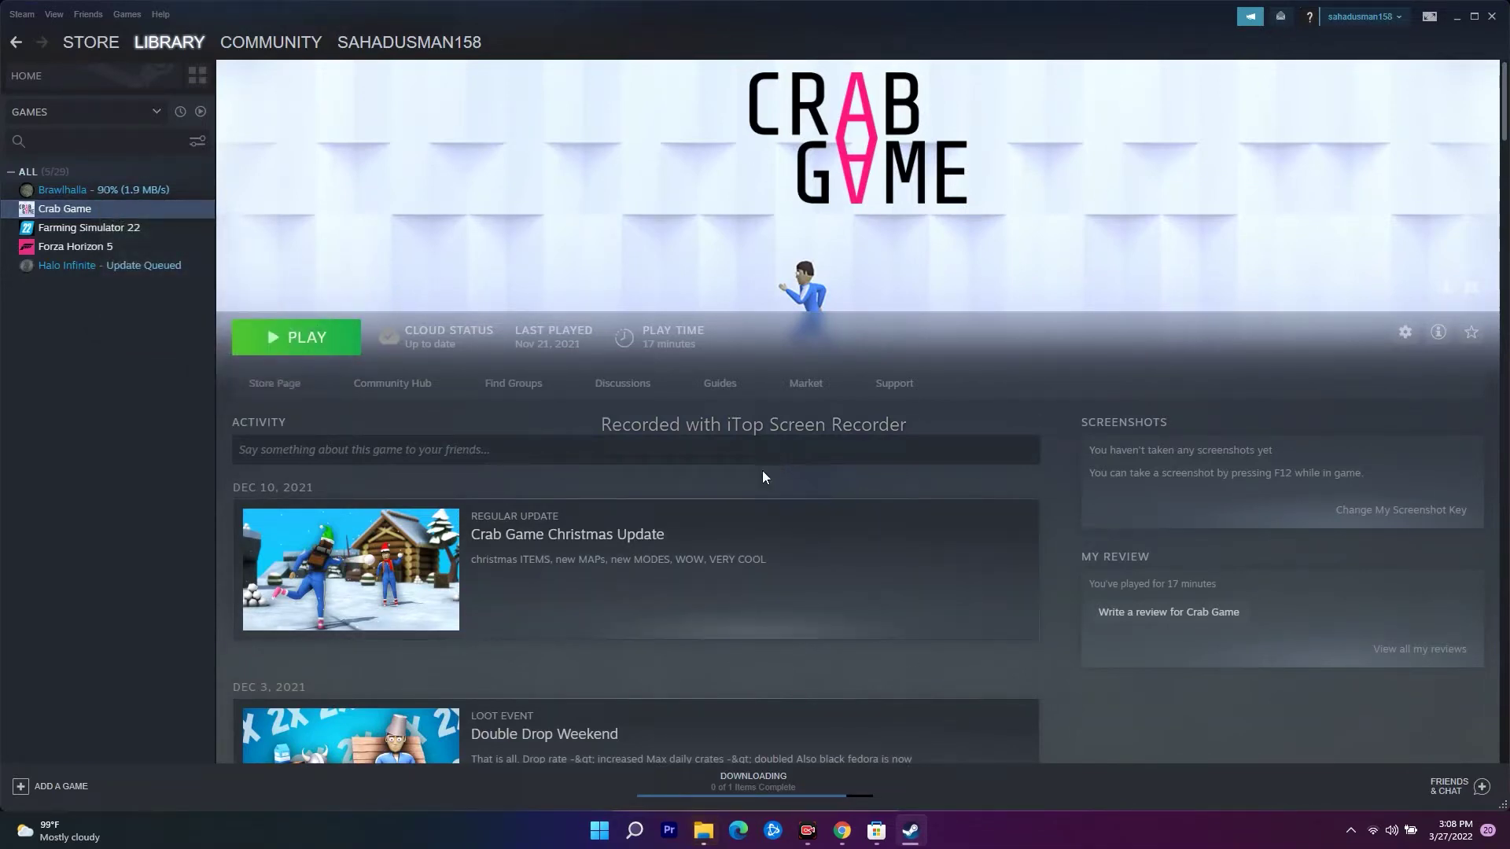
{"action": "right_click", "coordinate": [100, 211]}
{"action": "mouse_move", "coordinate": [150, 291]}
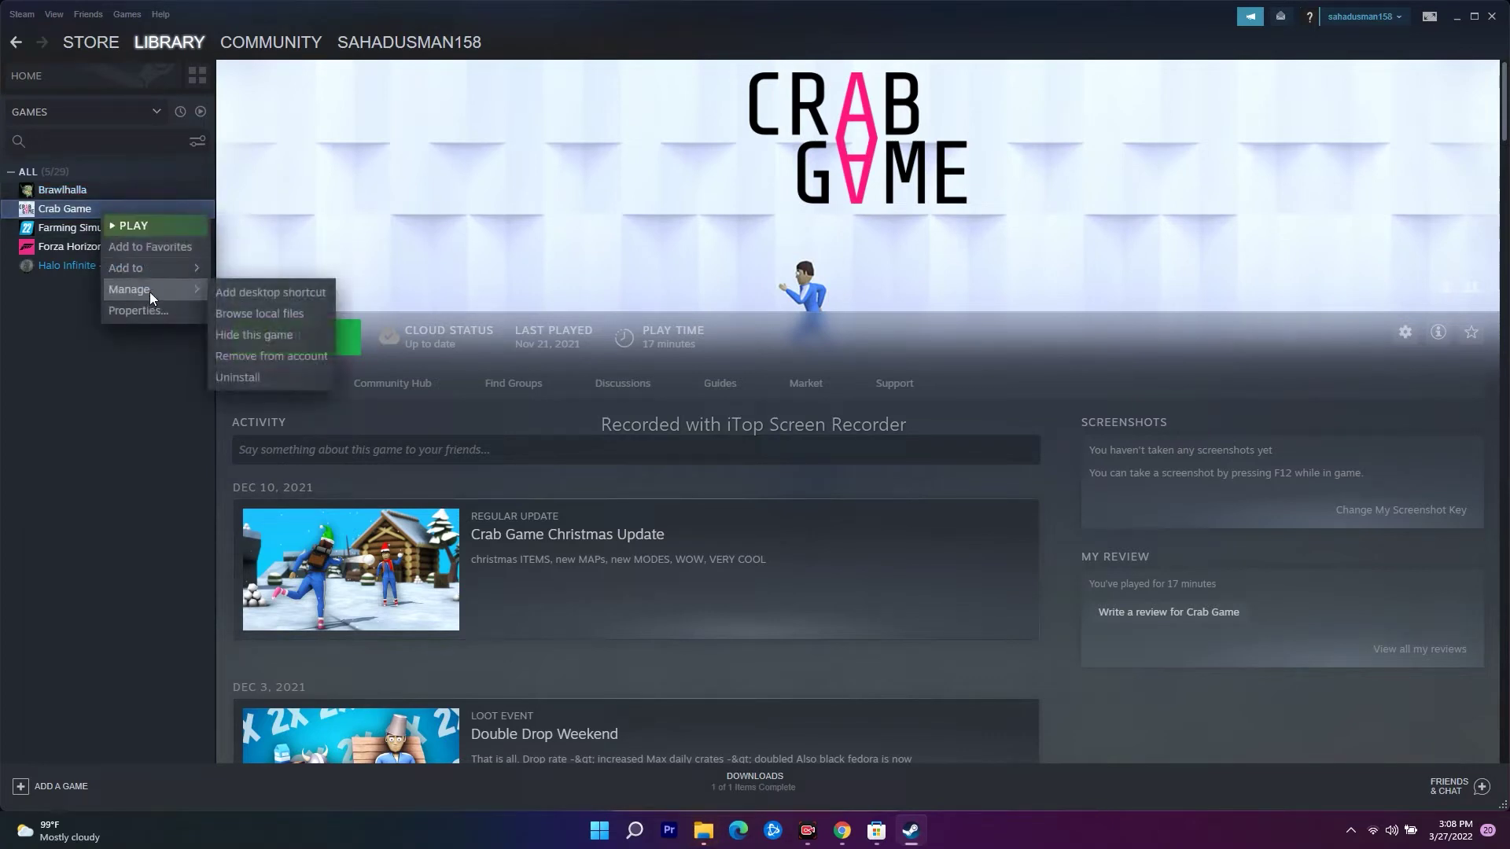
{"action": "left_click", "coordinate": [244, 313]}
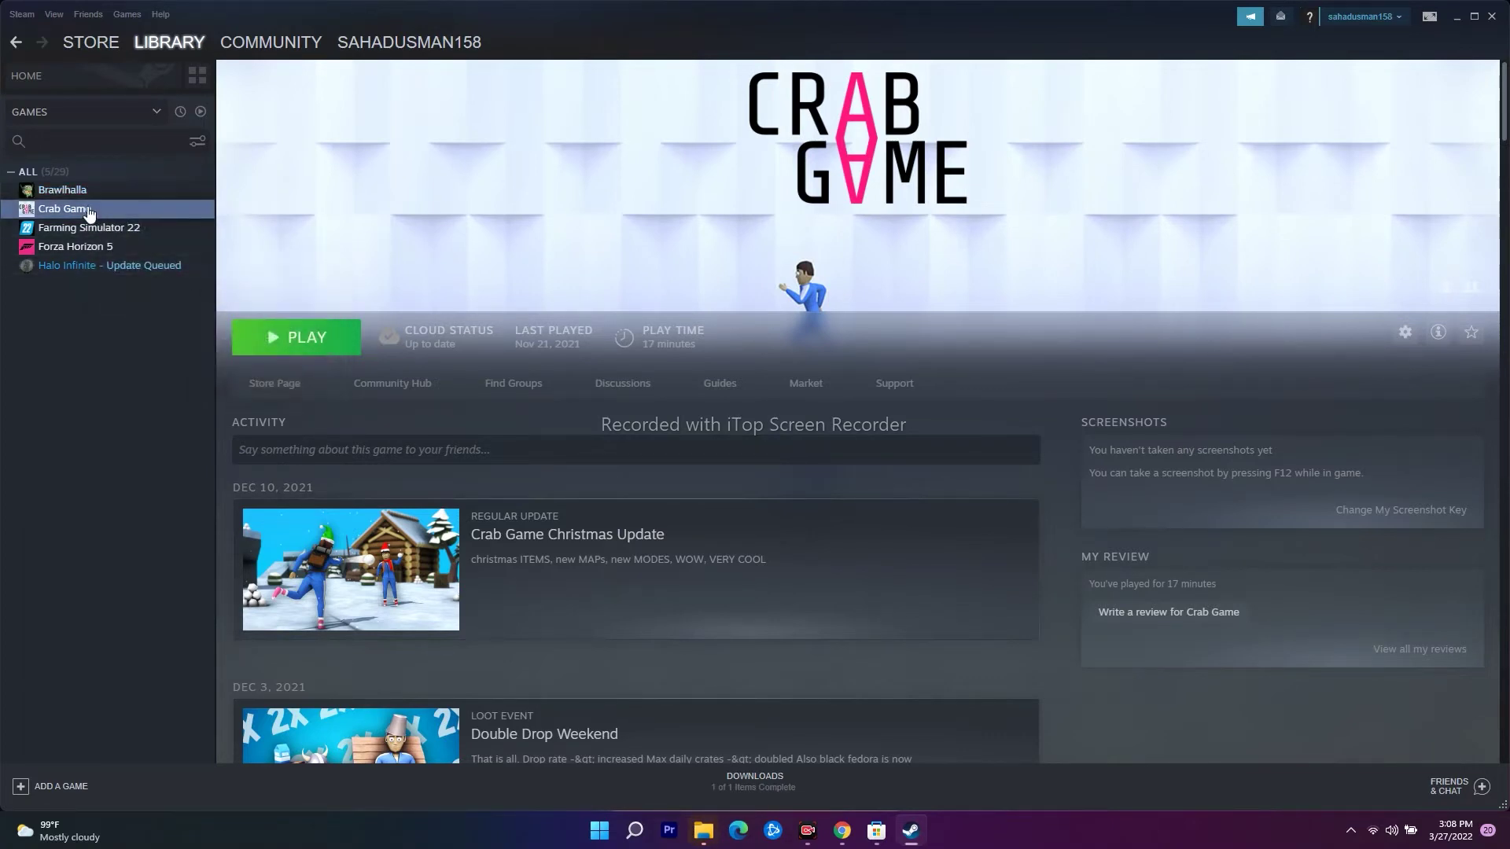
{"action": "left_click", "coordinate": [701, 830]}
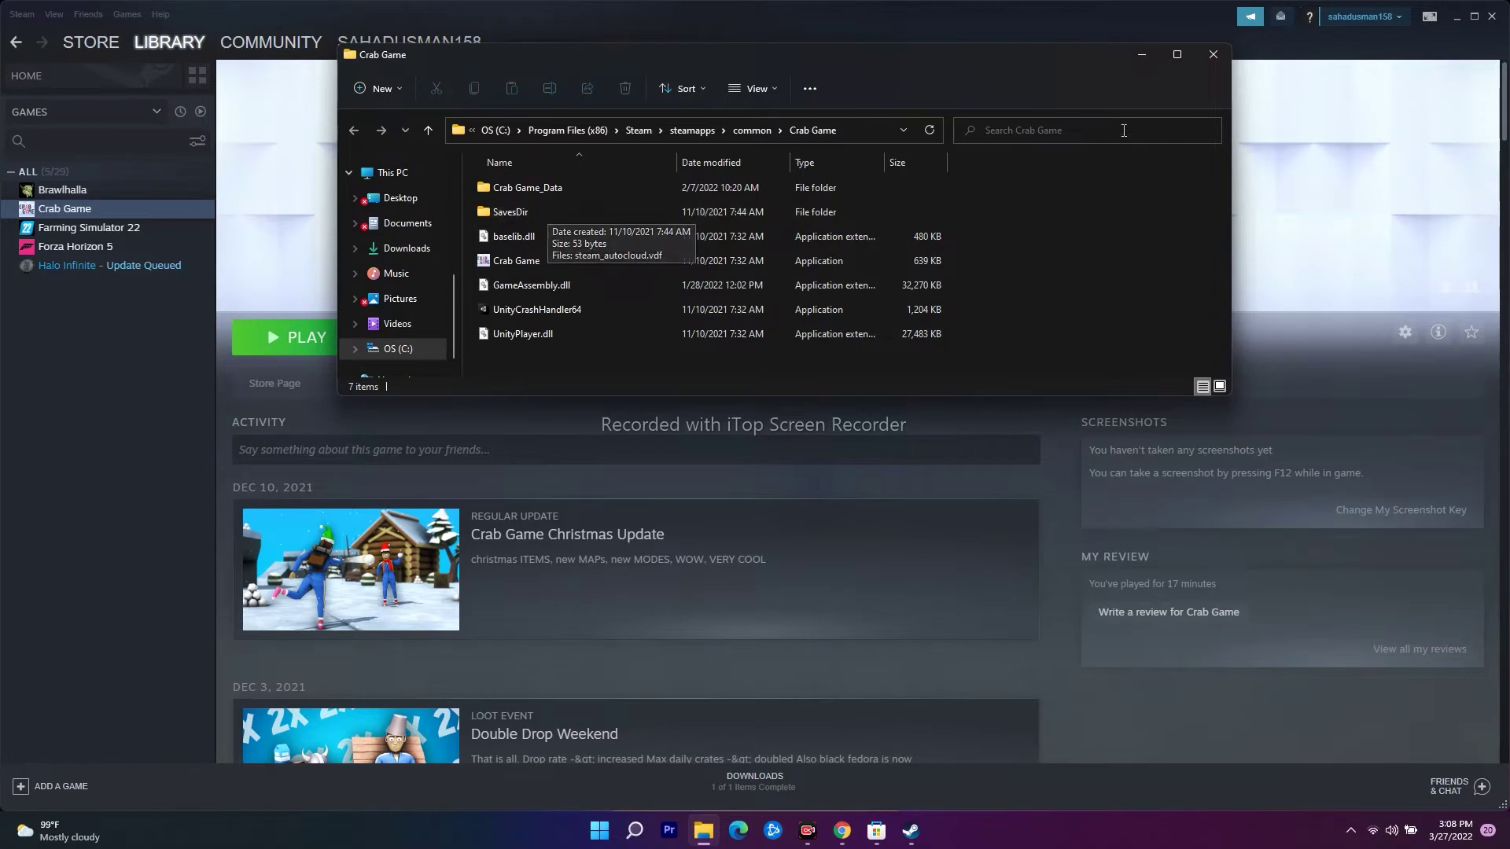
{"action": "left_click", "coordinate": [1132, 55]}
{"action": "double_click", "coordinate": [1447, 26]}
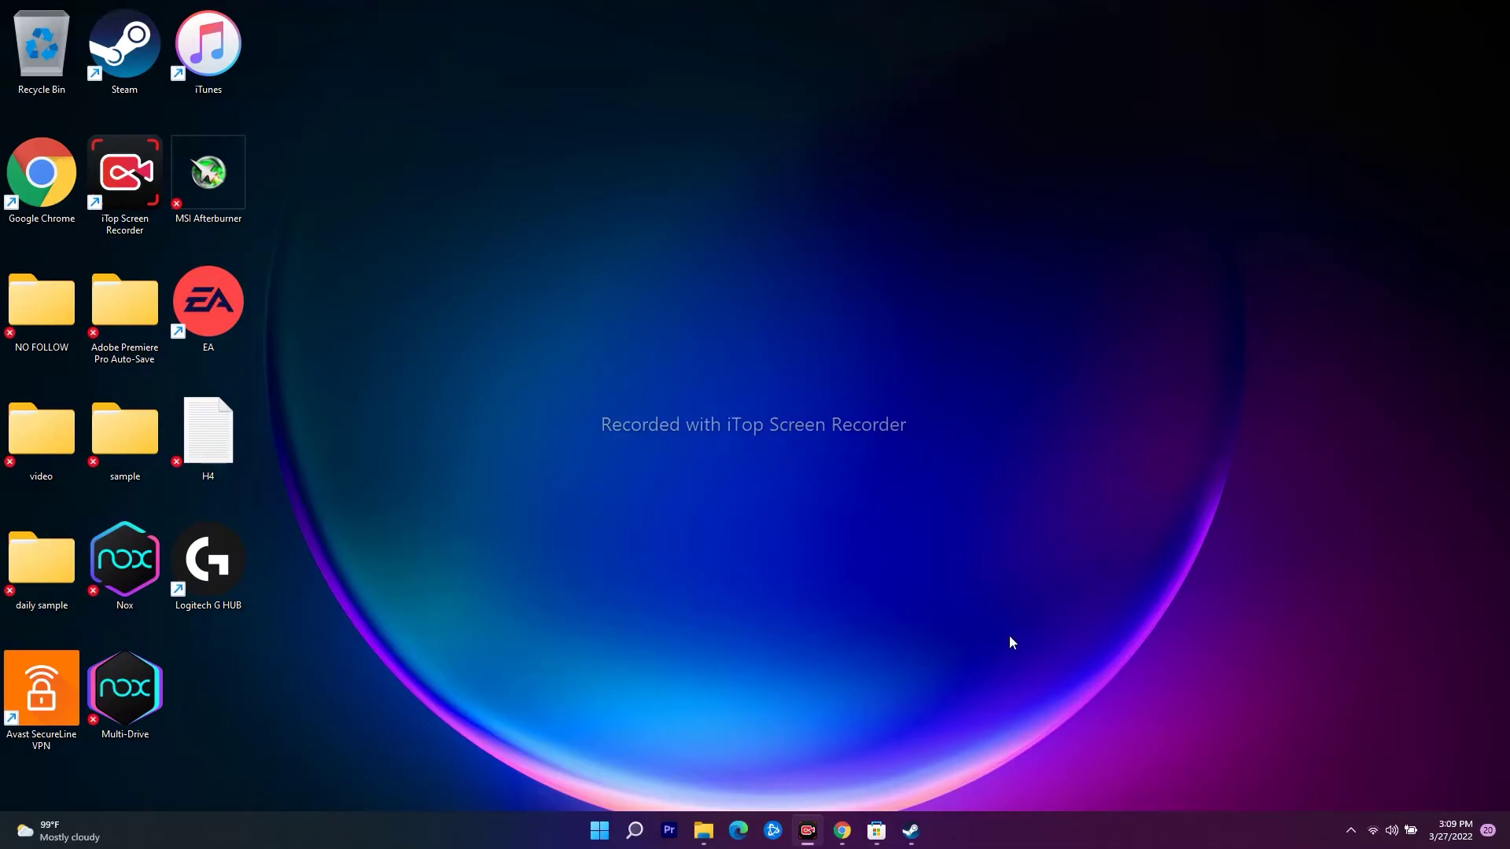
Step: Verify the integrity of Crab Game's files in its Steam properties, close the dialogs and minimise Steam
{"action": "left_click", "coordinate": [910, 832]}
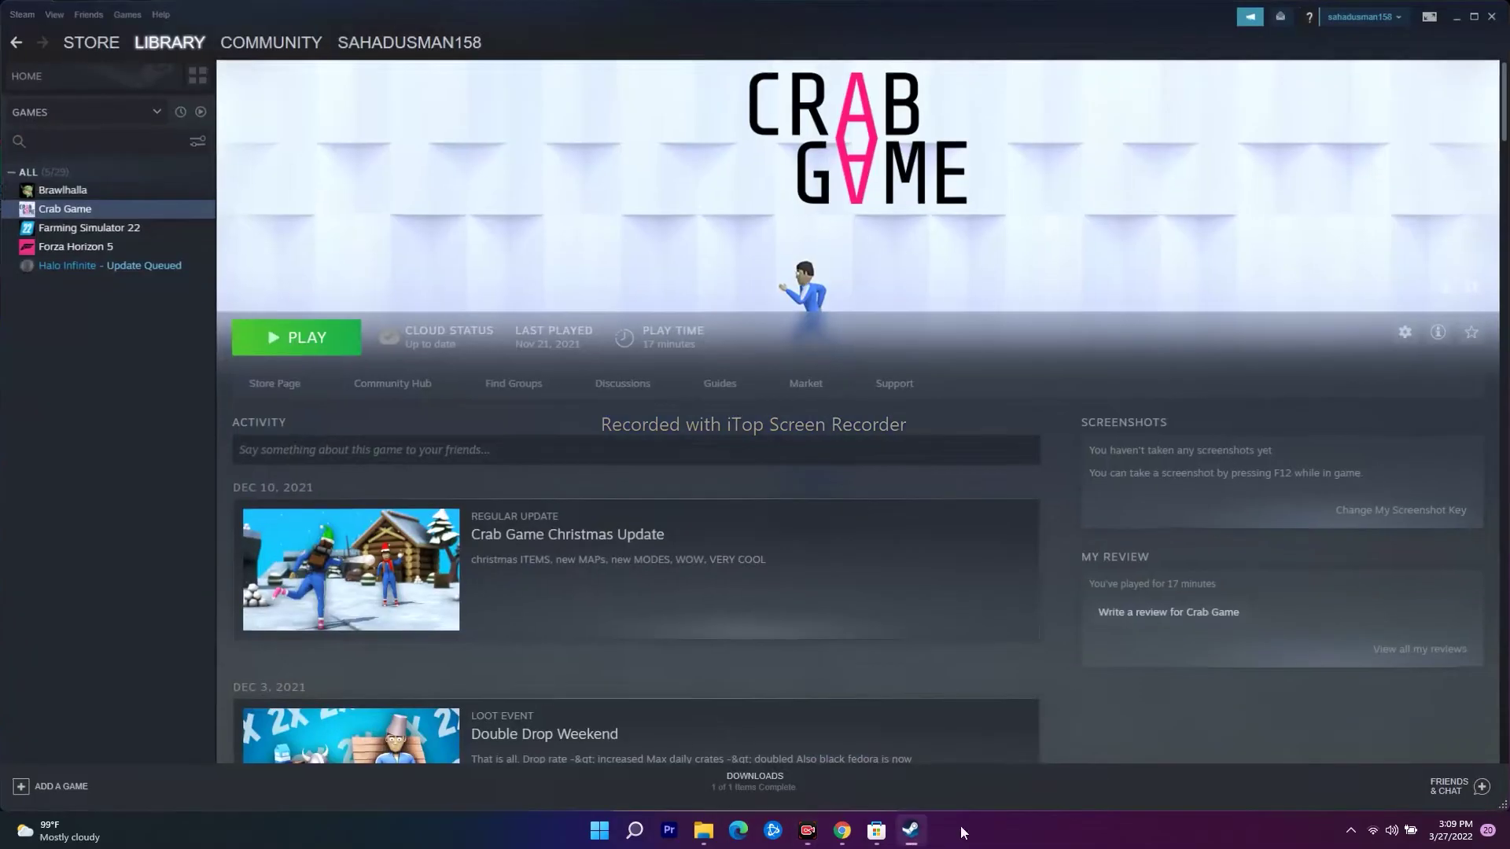
{"action": "right_click", "coordinate": [132, 210]}
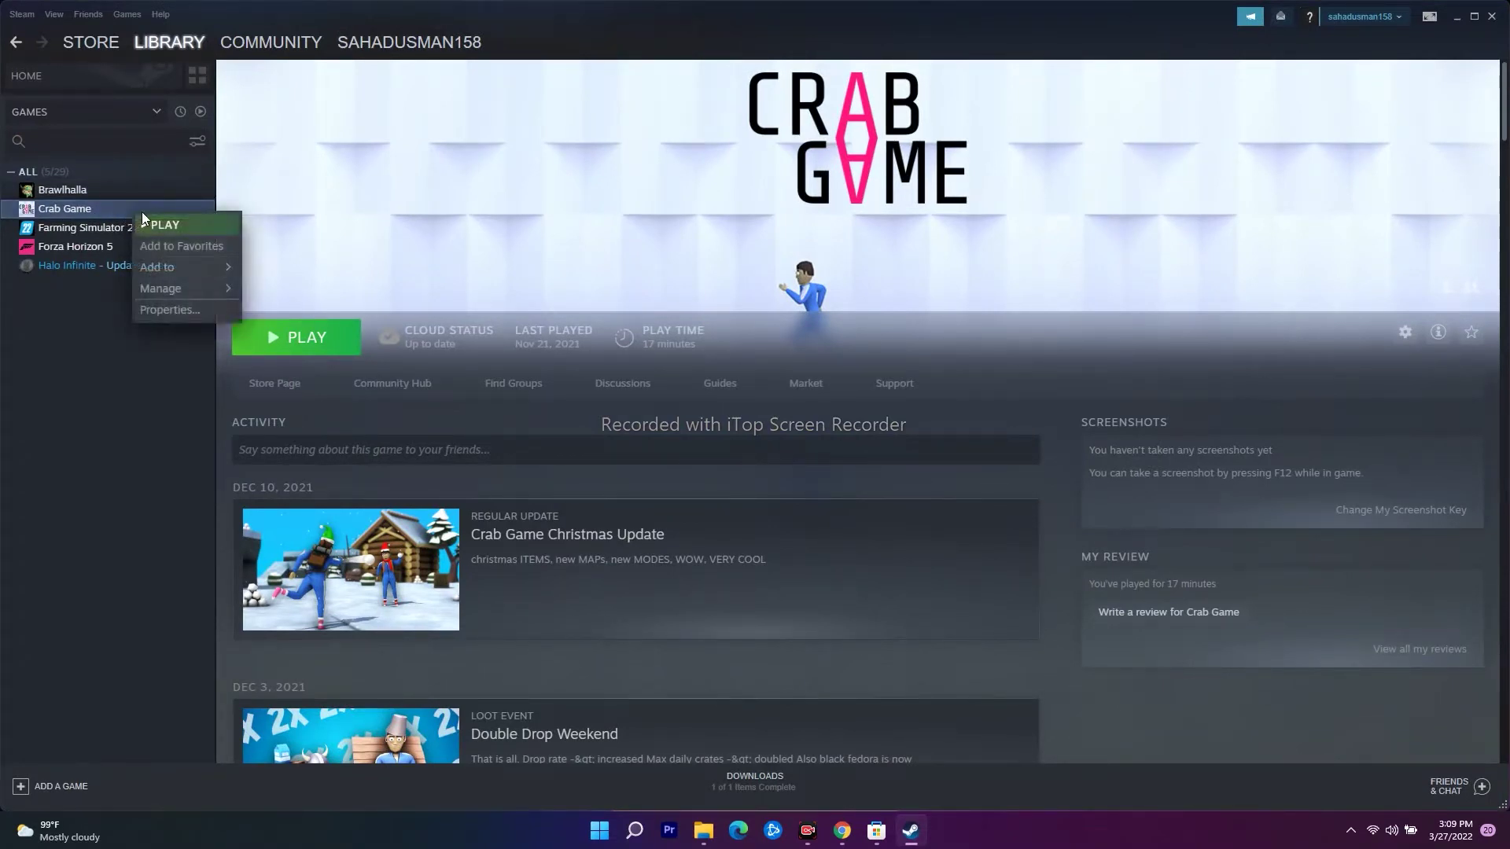
{"action": "left_click", "coordinate": [177, 309]}
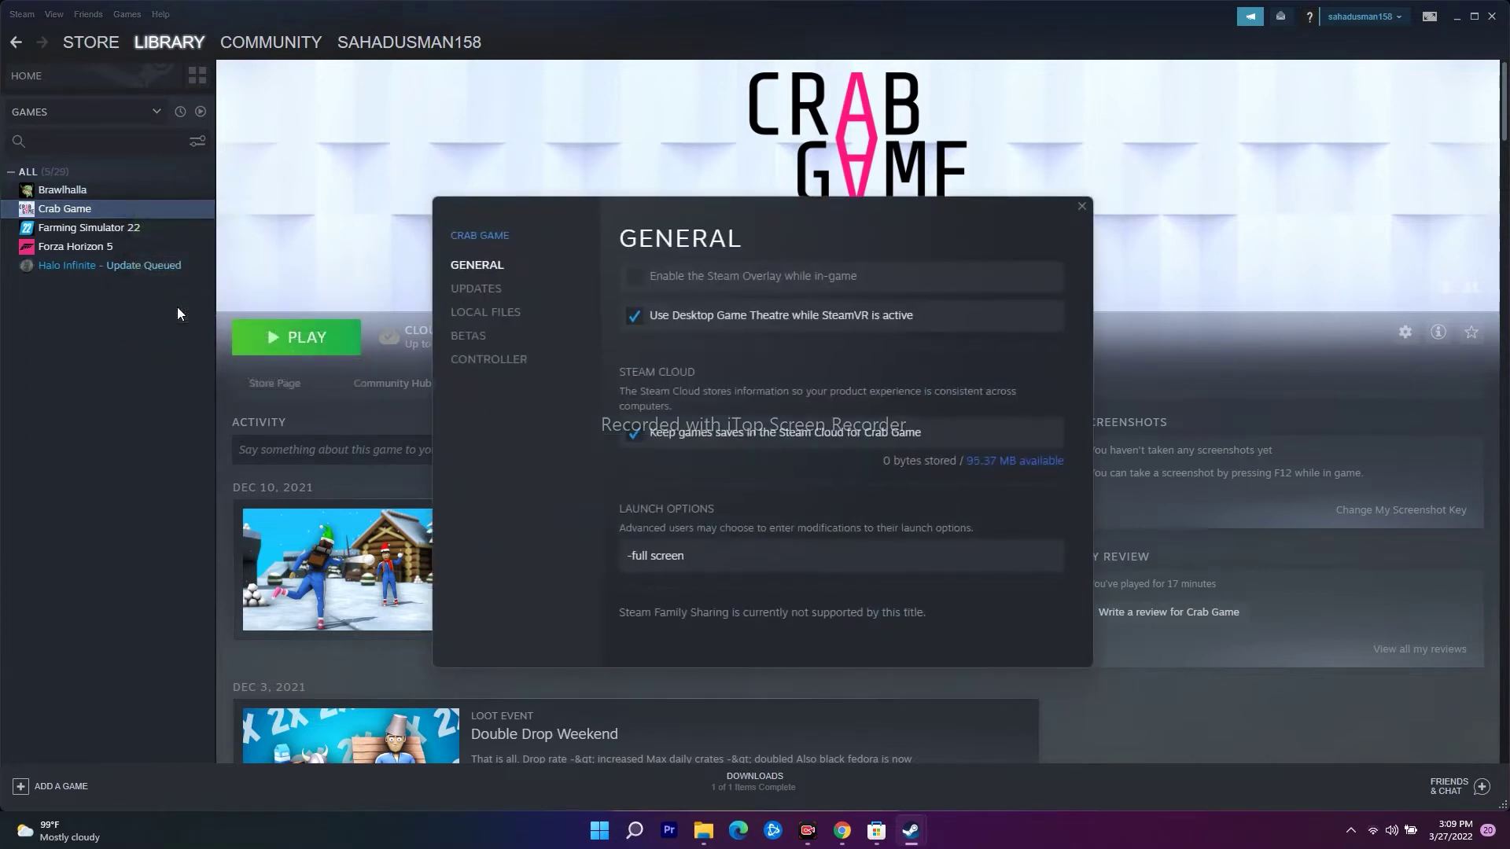
{"action": "left_click", "coordinate": [516, 313]}
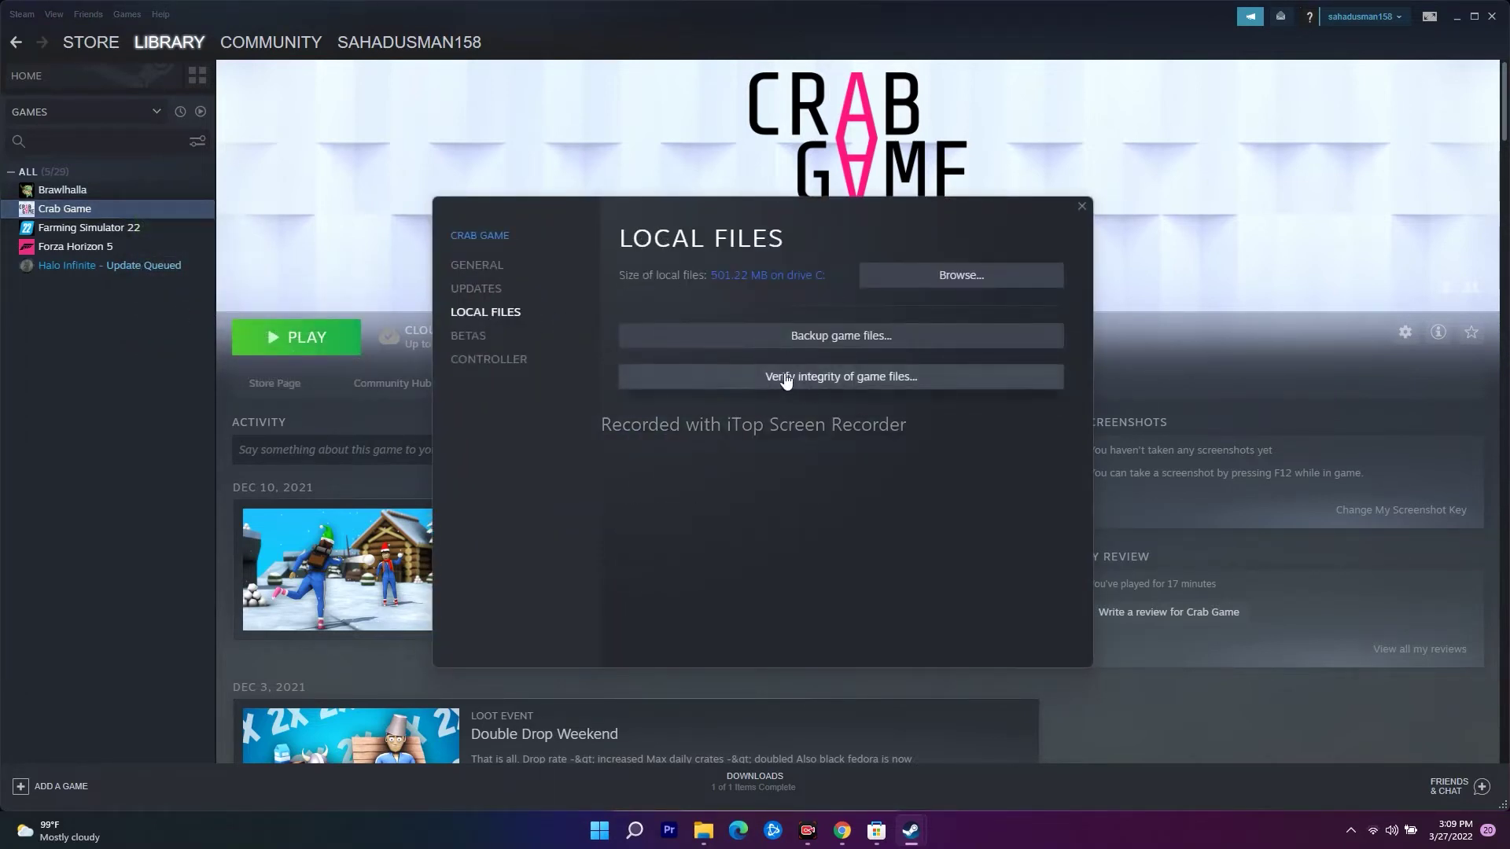
{"action": "left_click", "coordinate": [862, 380]}
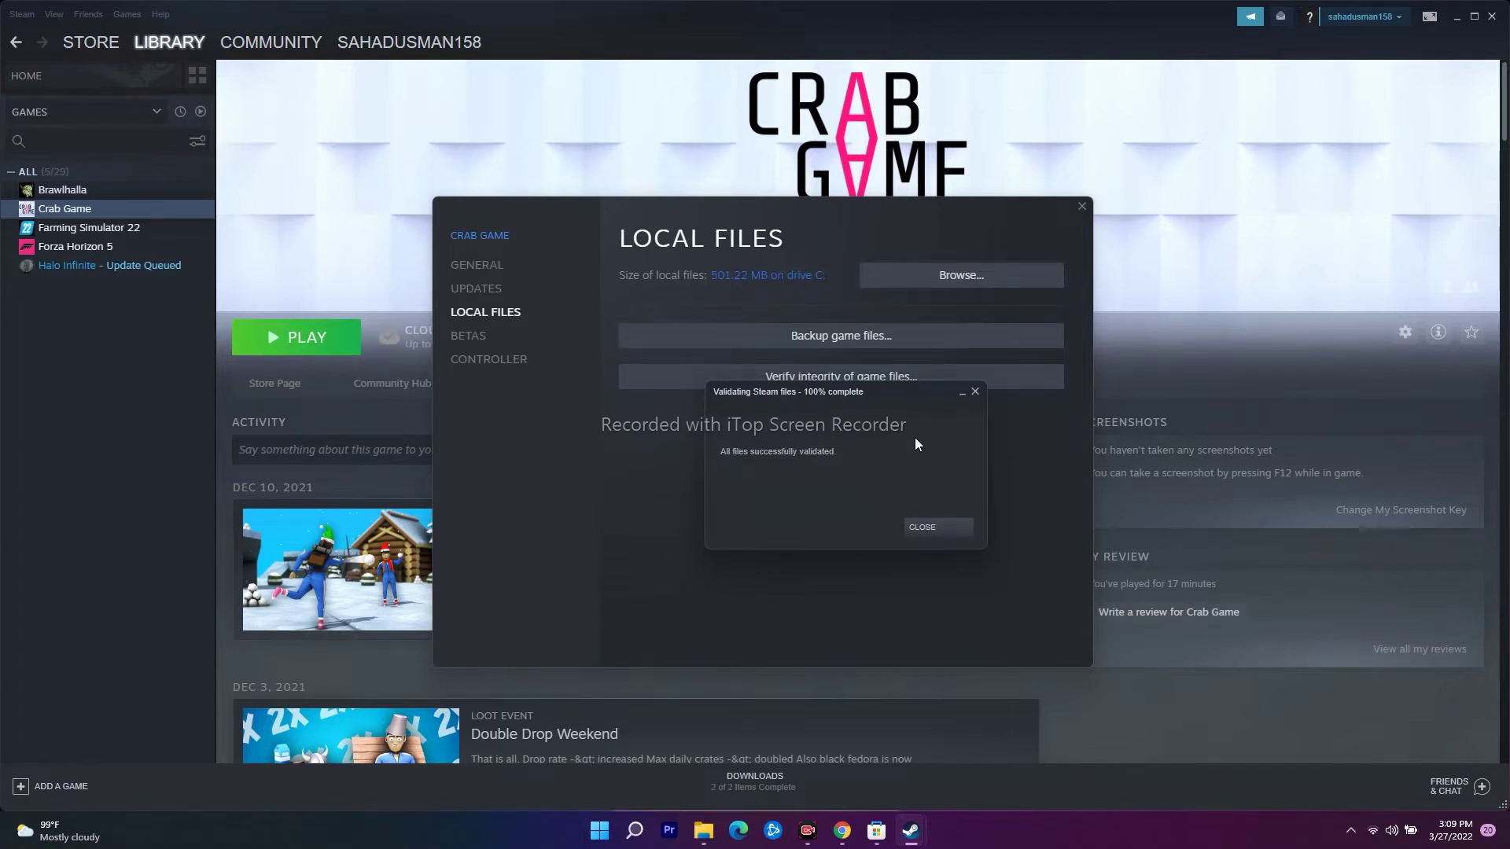
{"action": "left_click", "coordinate": [972, 393]}
{"action": "left_click", "coordinate": [1081, 206]}
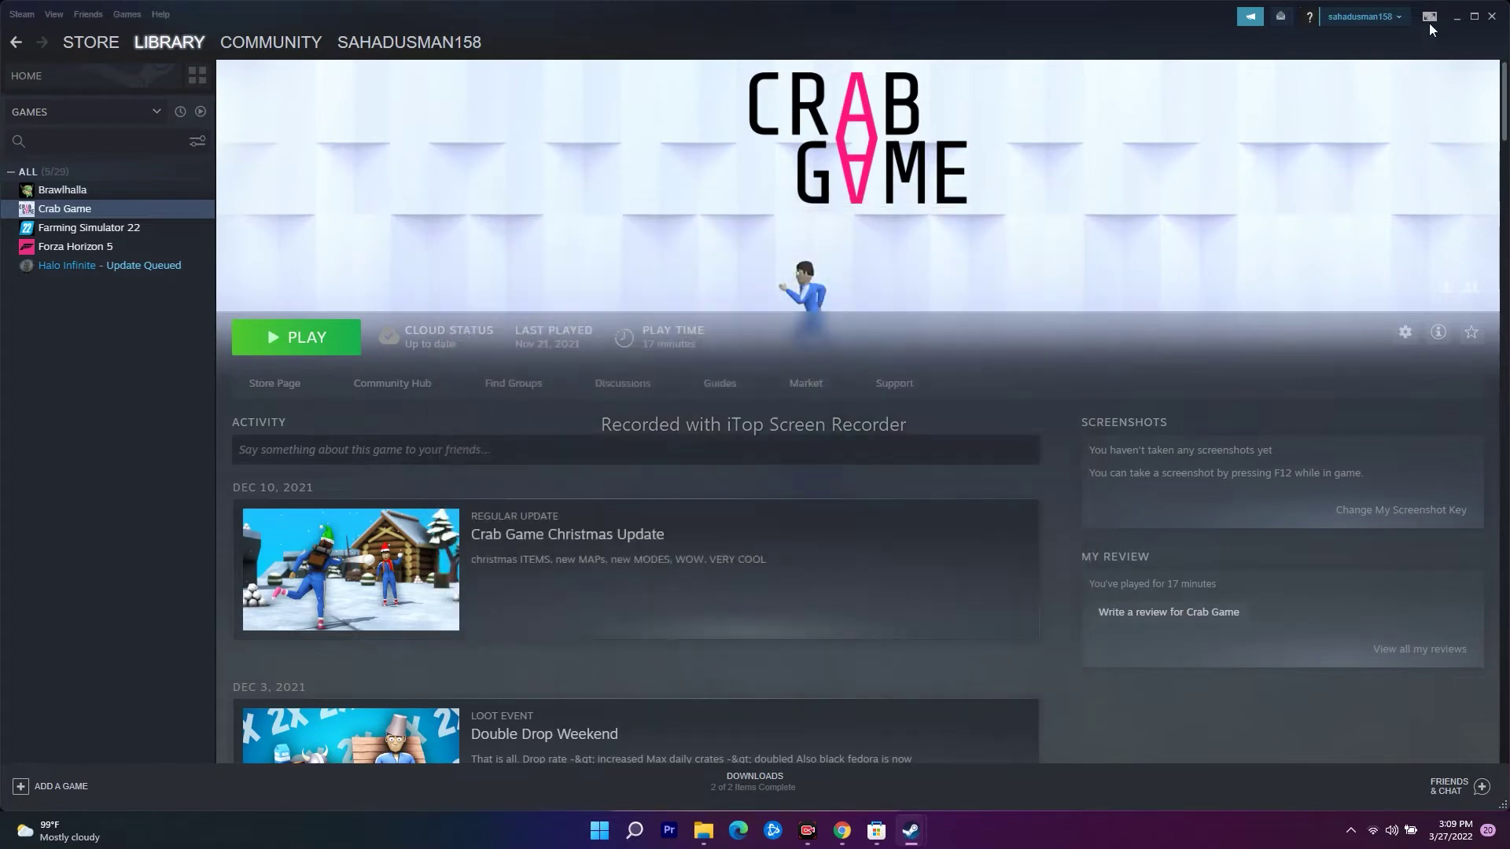
{"action": "left_click", "coordinate": [1450, 16]}
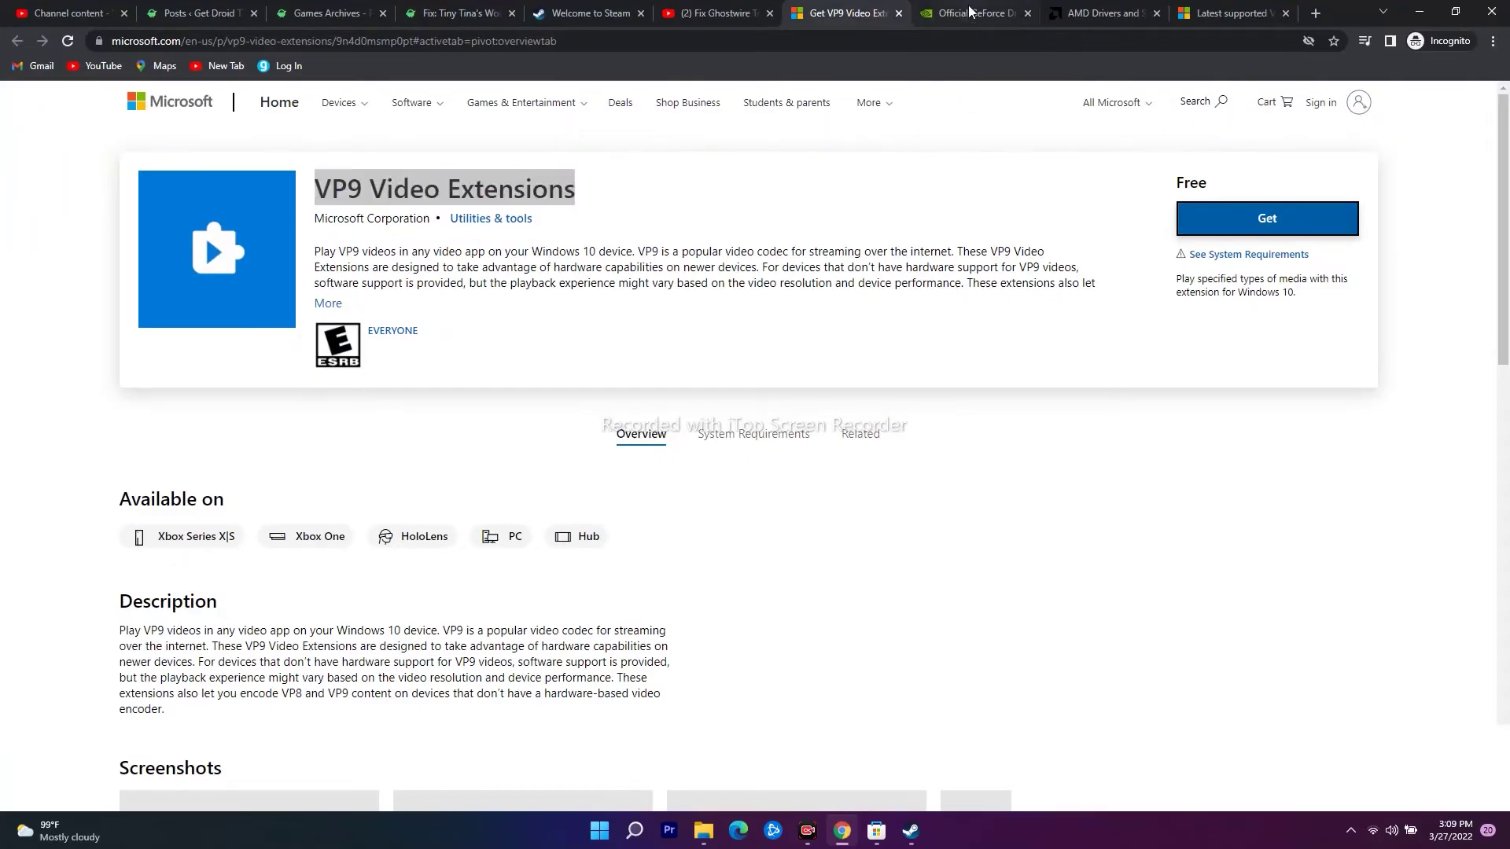
Step: Switch to the browser and examine the automatic update and manual search options on NVIDIA's GeForce Drivers page
{"action": "key", "text": "ctrl+Tab"}
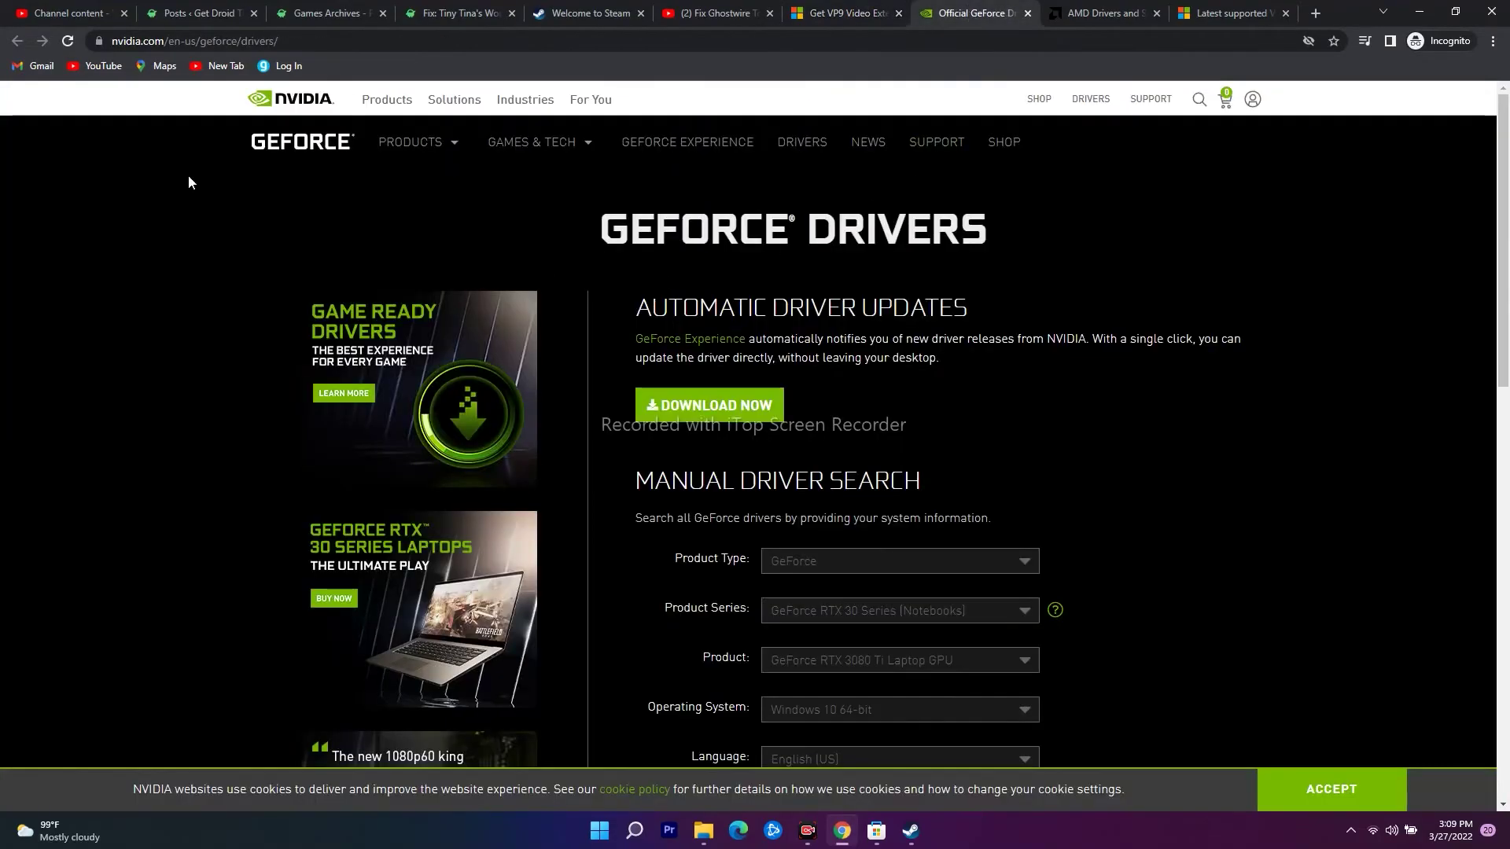
{"action": "left_click", "coordinate": [1124, 13]}
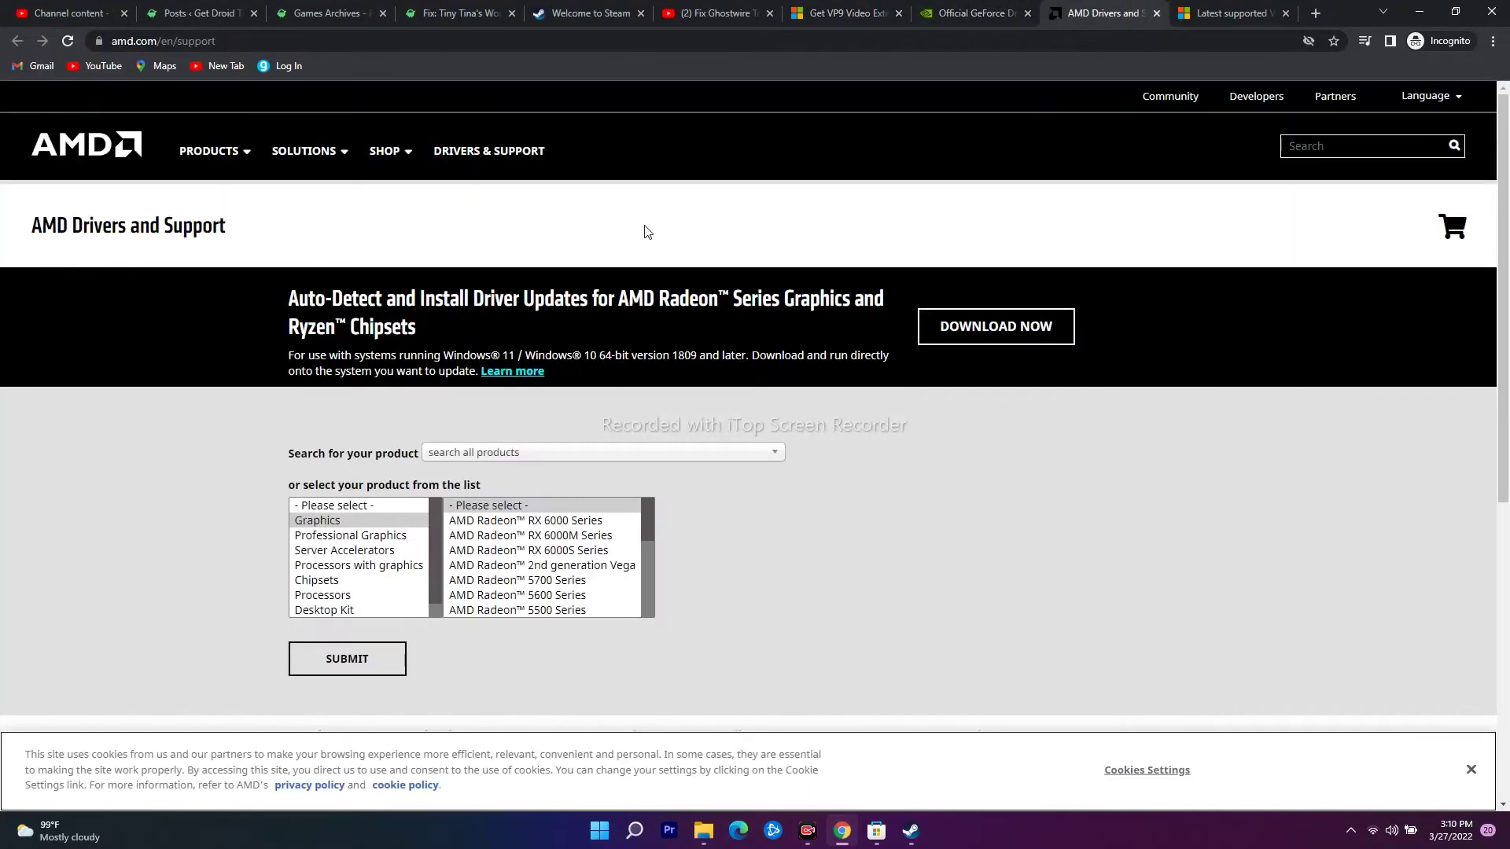
{"action": "left_click", "coordinate": [972, 13]}
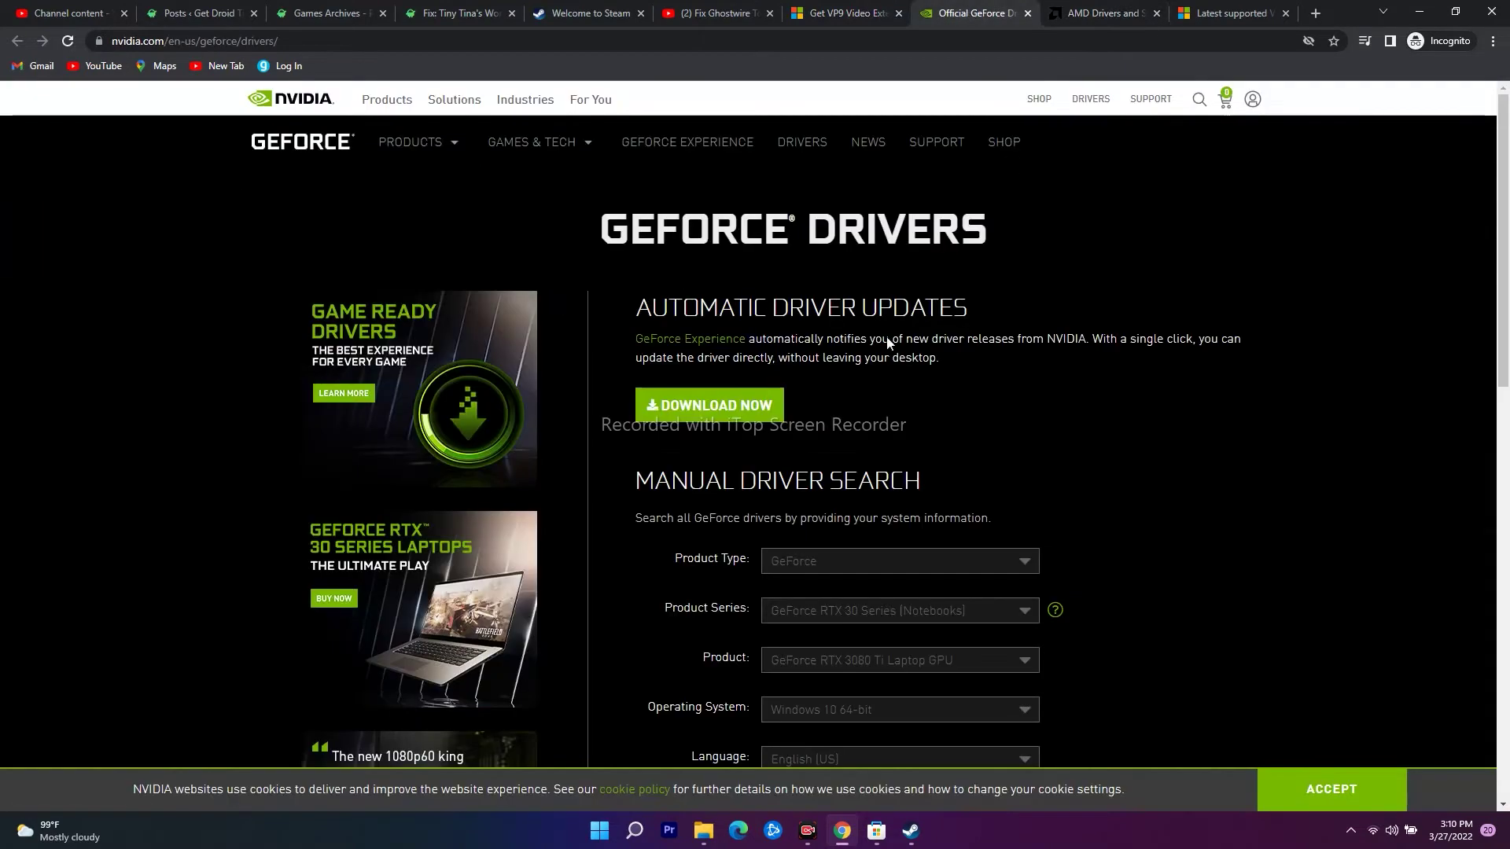
{"action": "scroll", "coordinate": [1125, 402], "scroll_direction": "down", "scroll_amount": 3}
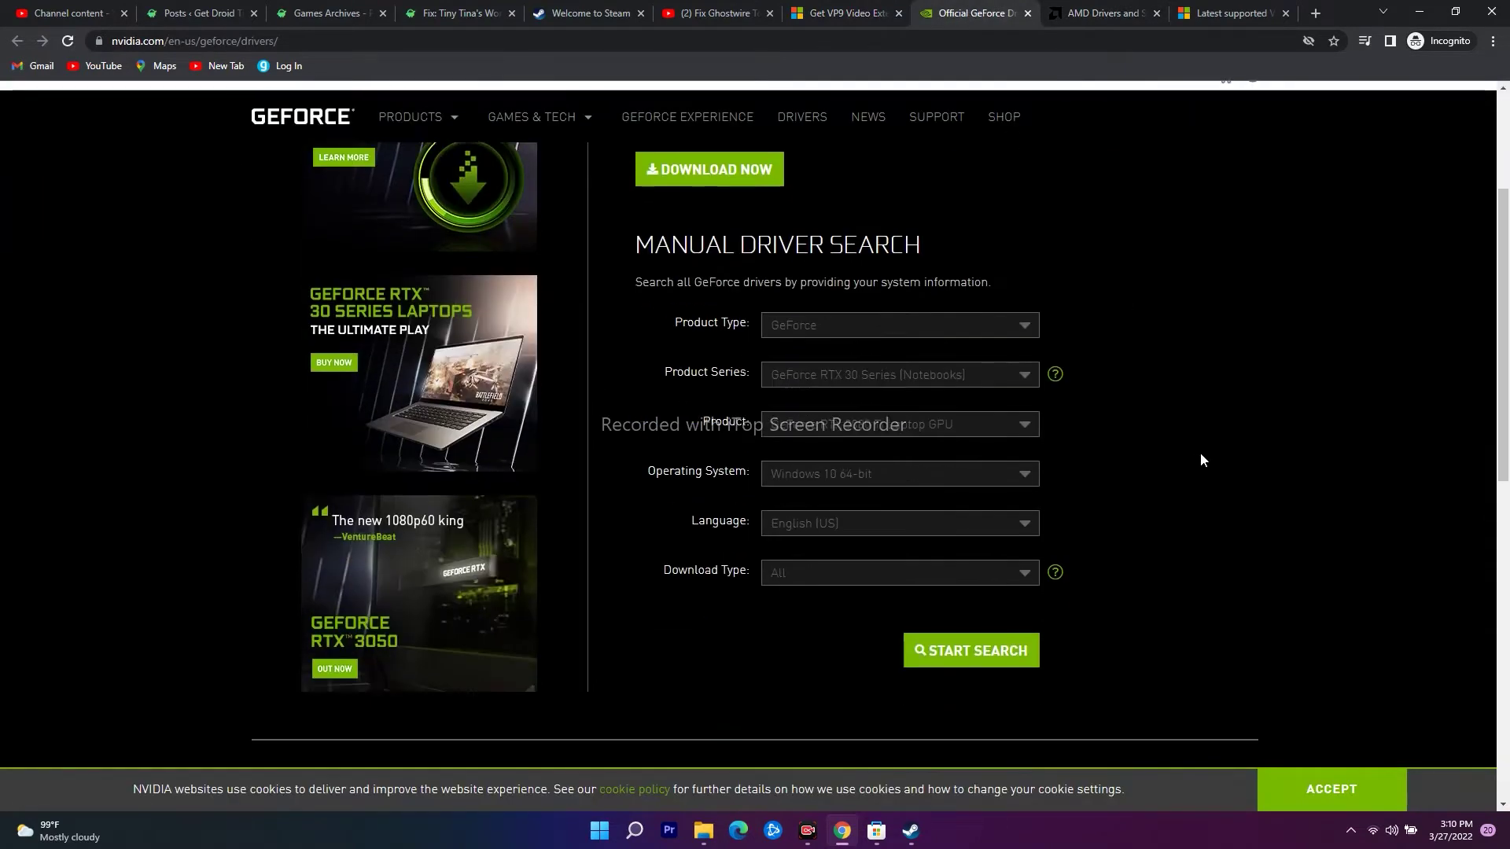
{"action": "left_click", "coordinate": [859, 325]}
{"action": "left_click", "coordinate": [1274, 390]}
{"action": "scroll", "coordinate": [1195, 577], "scroll_direction": "down", "scroll_amount": 3}
{"action": "scroll", "coordinate": [1110, 436], "scroll_direction": "up", "scroll_amount": 6}
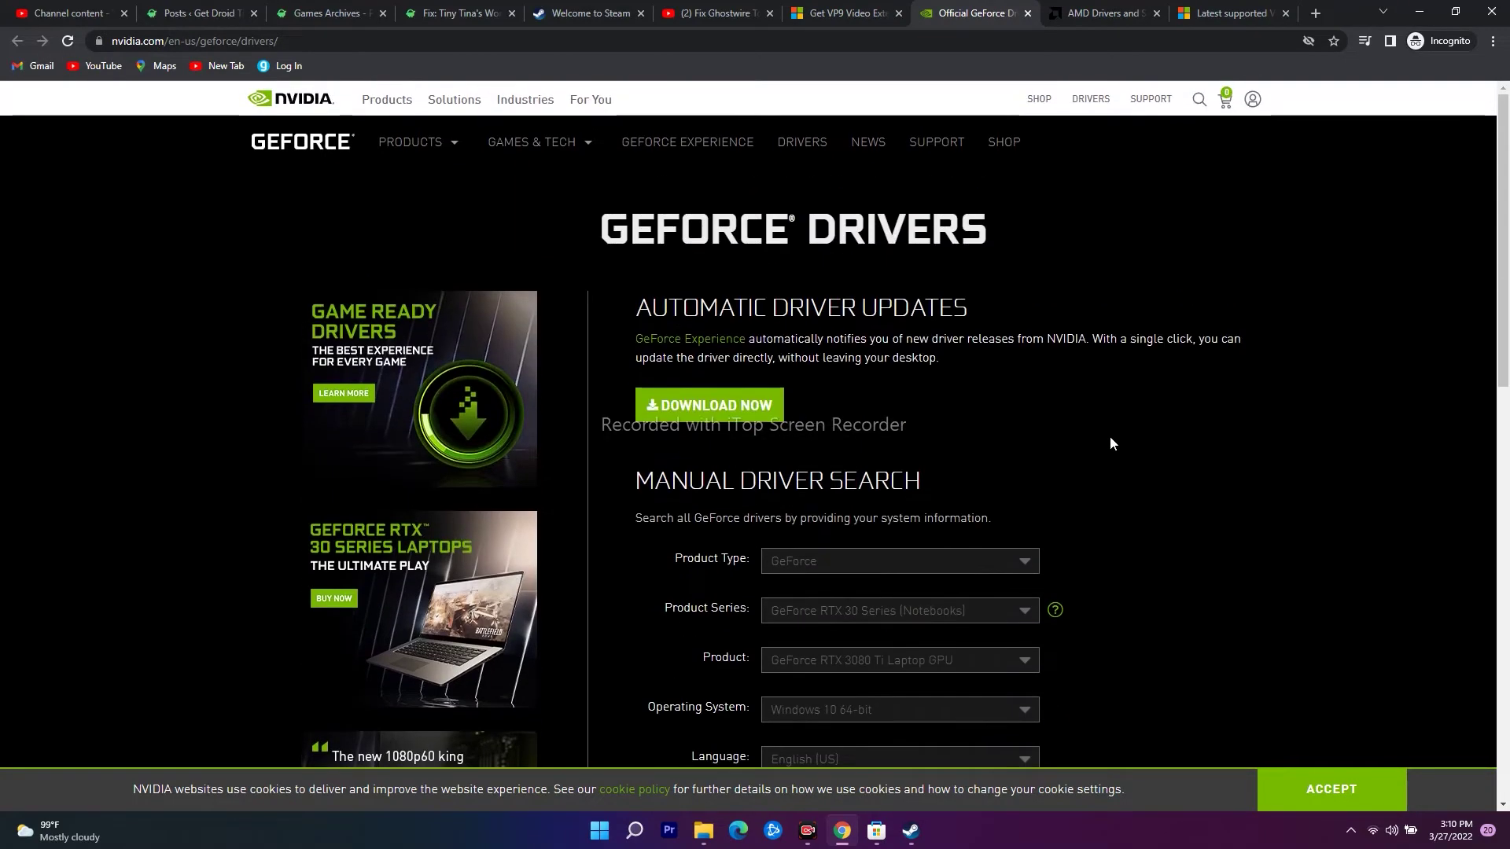
Step: Examine the driver auto-detect and product selection options on AMD's Drivers and Support page, and minimise the browser
{"action": "left_click", "coordinate": [1101, 13]}
{"action": "scroll", "coordinate": [641, 432], "scroll_direction": "down", "scroll_amount": 2}
{"action": "scroll", "coordinate": [641, 432], "scroll_direction": "down", "scroll_amount": 1}
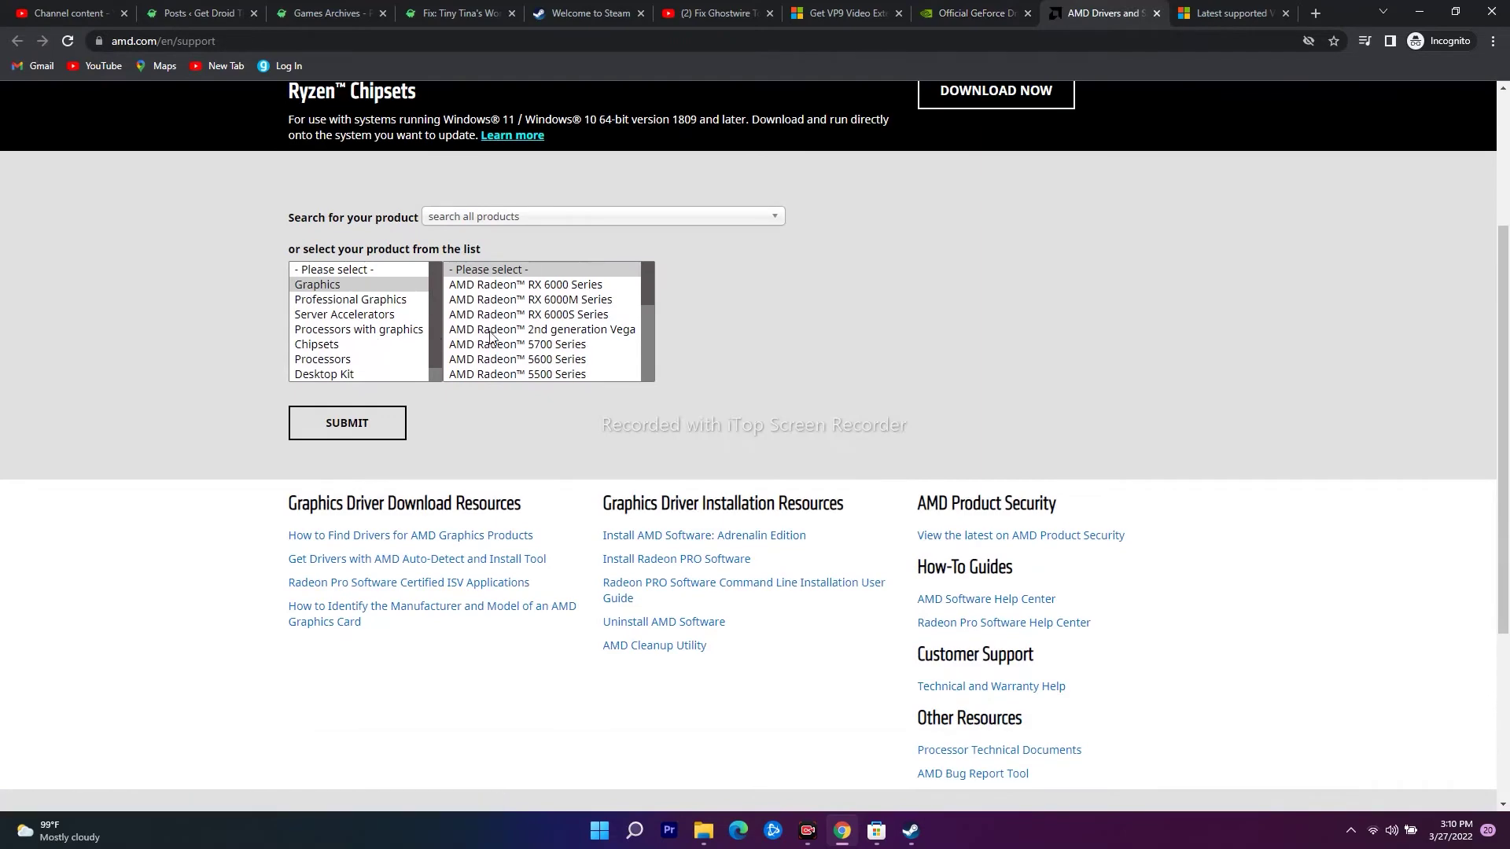
{"action": "scroll", "coordinate": [765, 347], "scroll_direction": "up", "scroll_amount": 3}
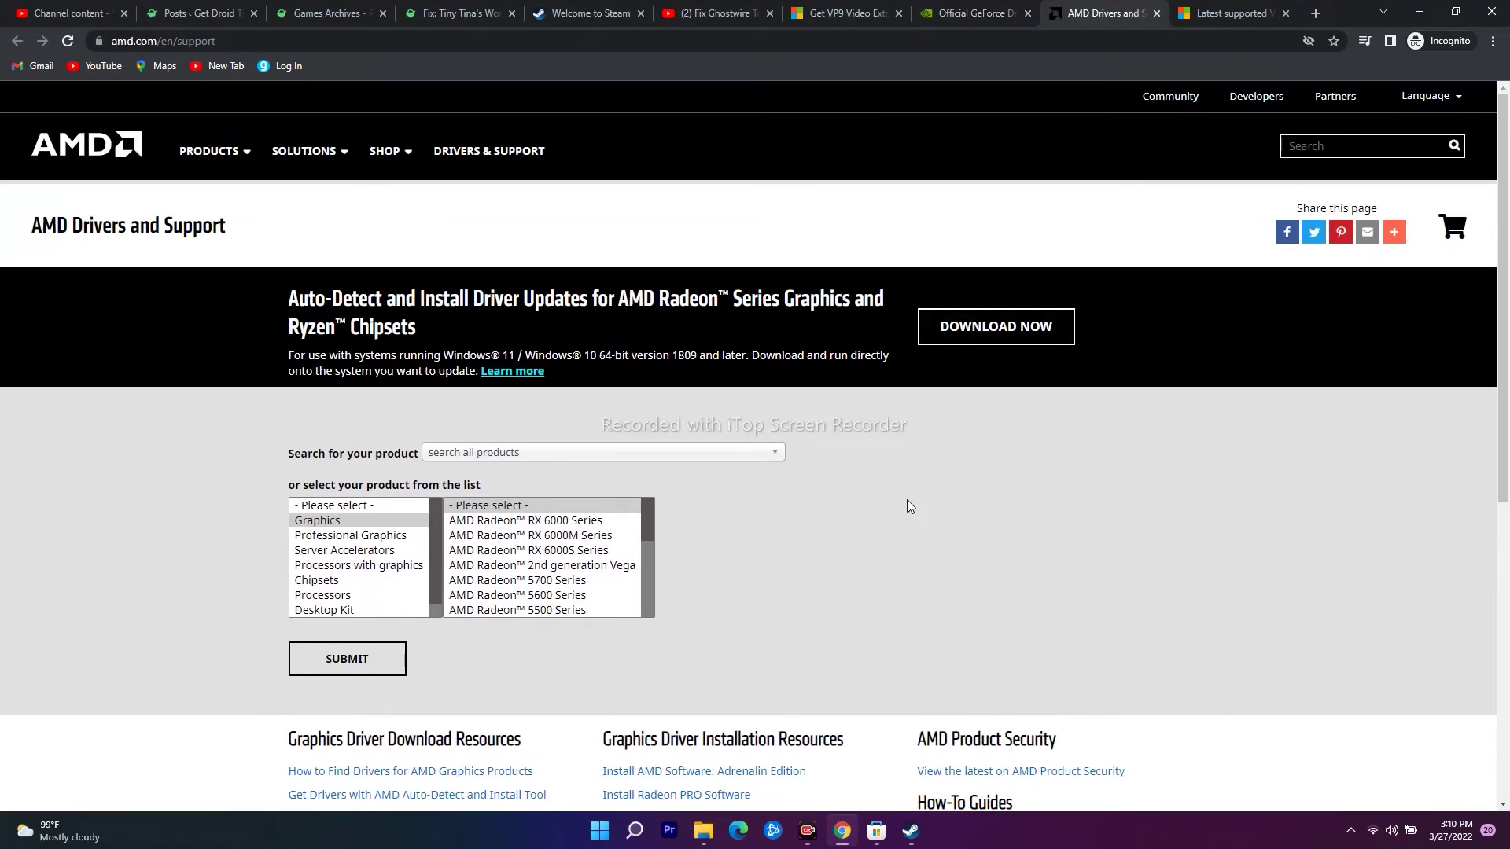
{"action": "left_click", "coordinate": [1419, 13]}
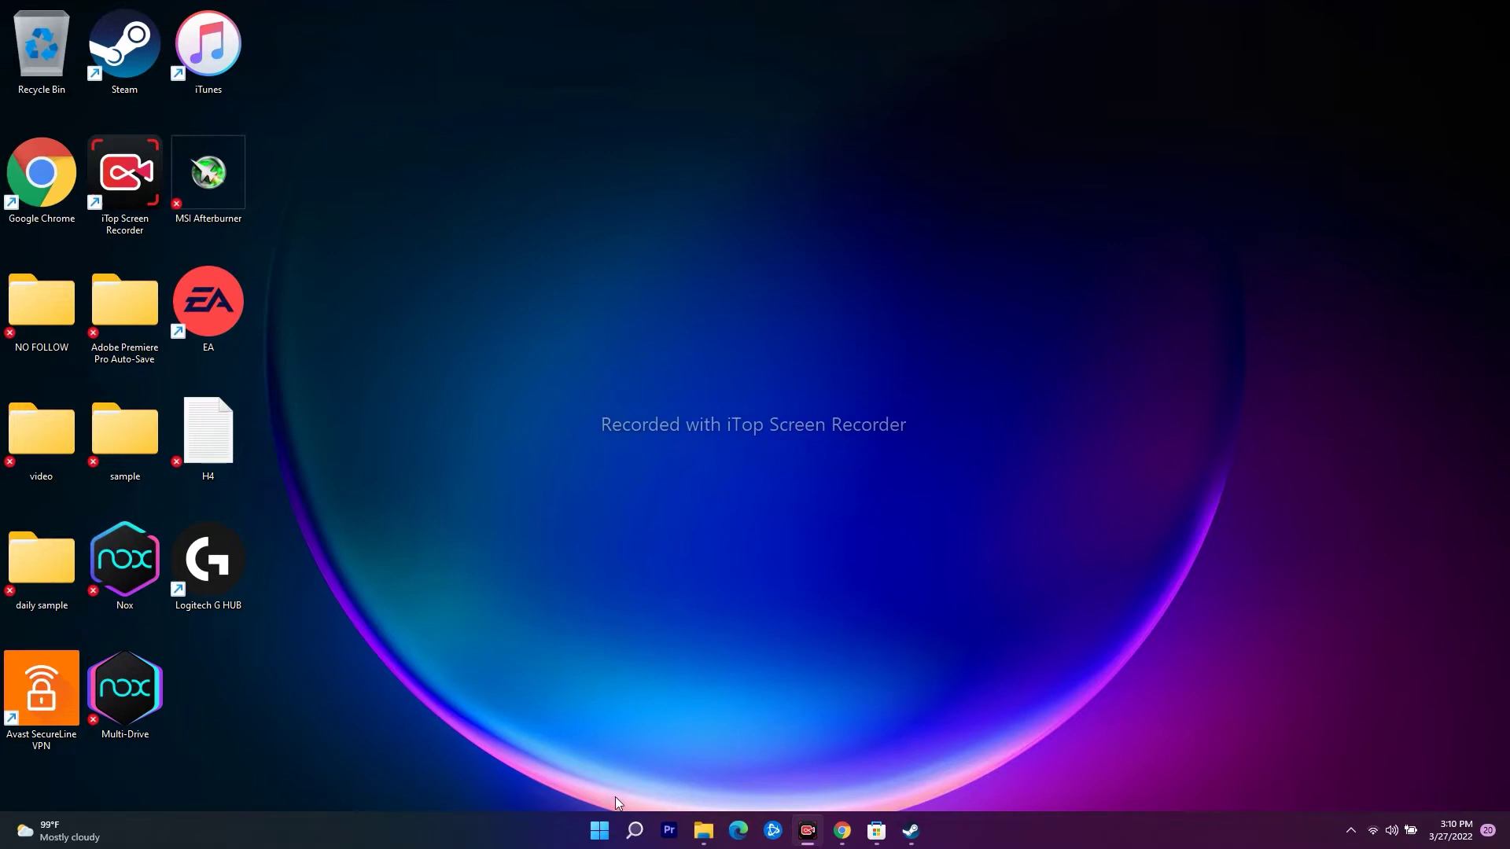
Step: Search Windows for settings and open Virus & threat protection from Windows Security in the Privacy & security settings
{"action": "left_click", "coordinate": [635, 830]}
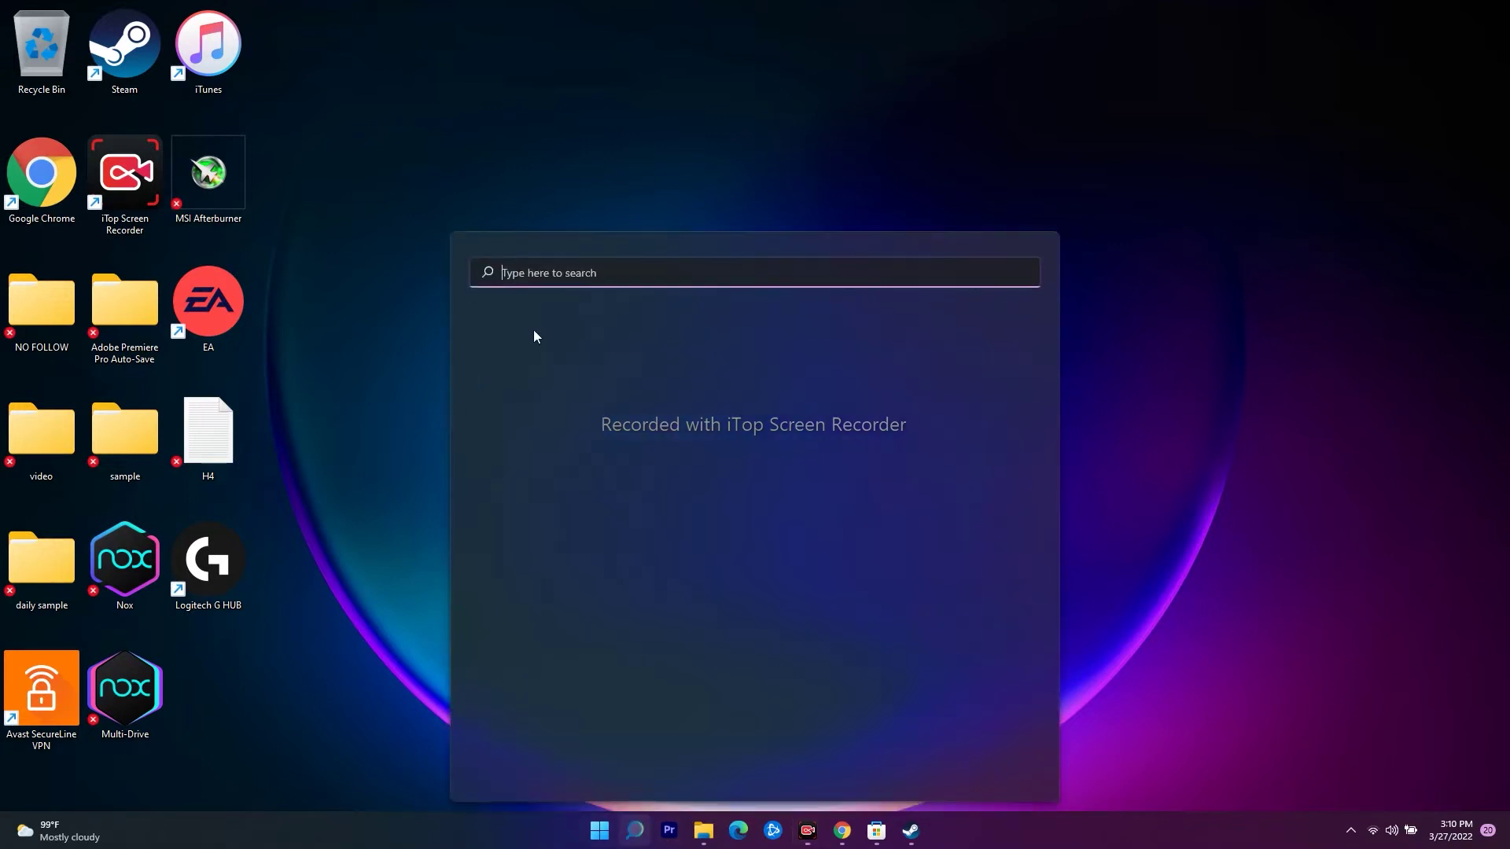
{"action": "type", "text": "settings"}
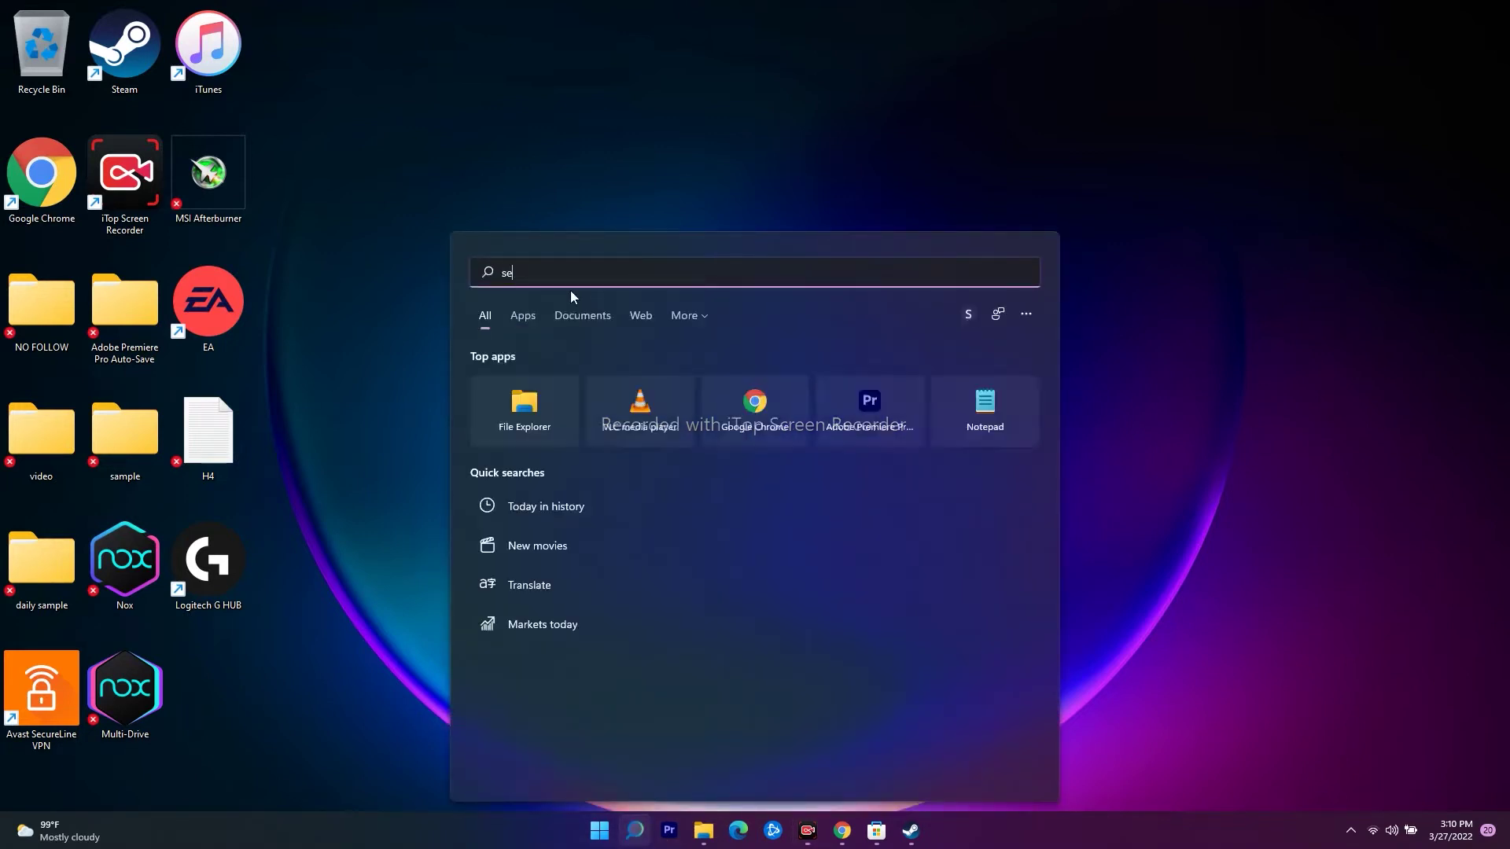
{"action": "left_click", "coordinate": [581, 397]}
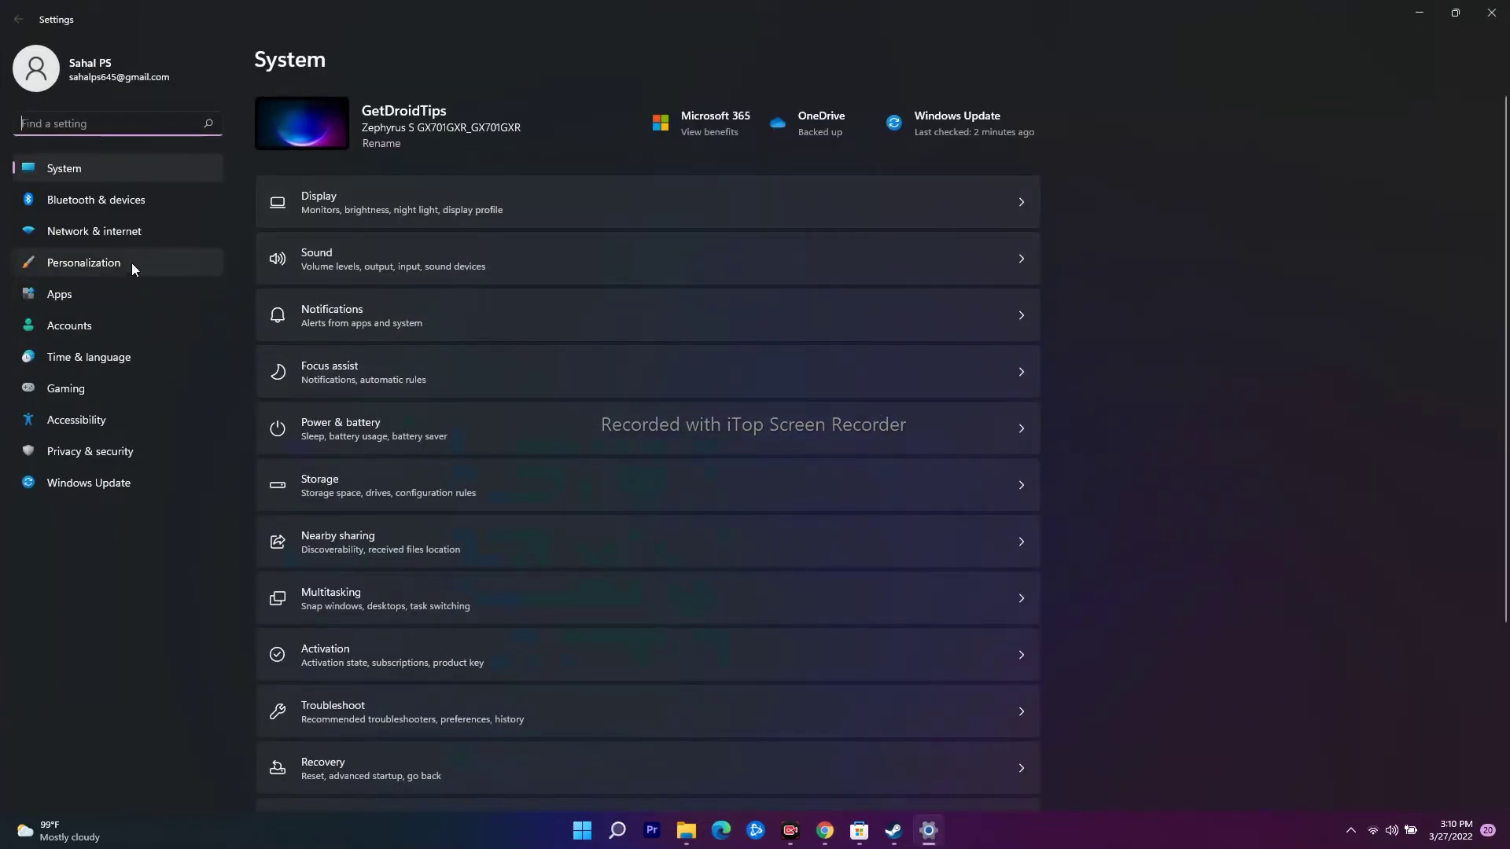
{"action": "left_click", "coordinate": [97, 450]}
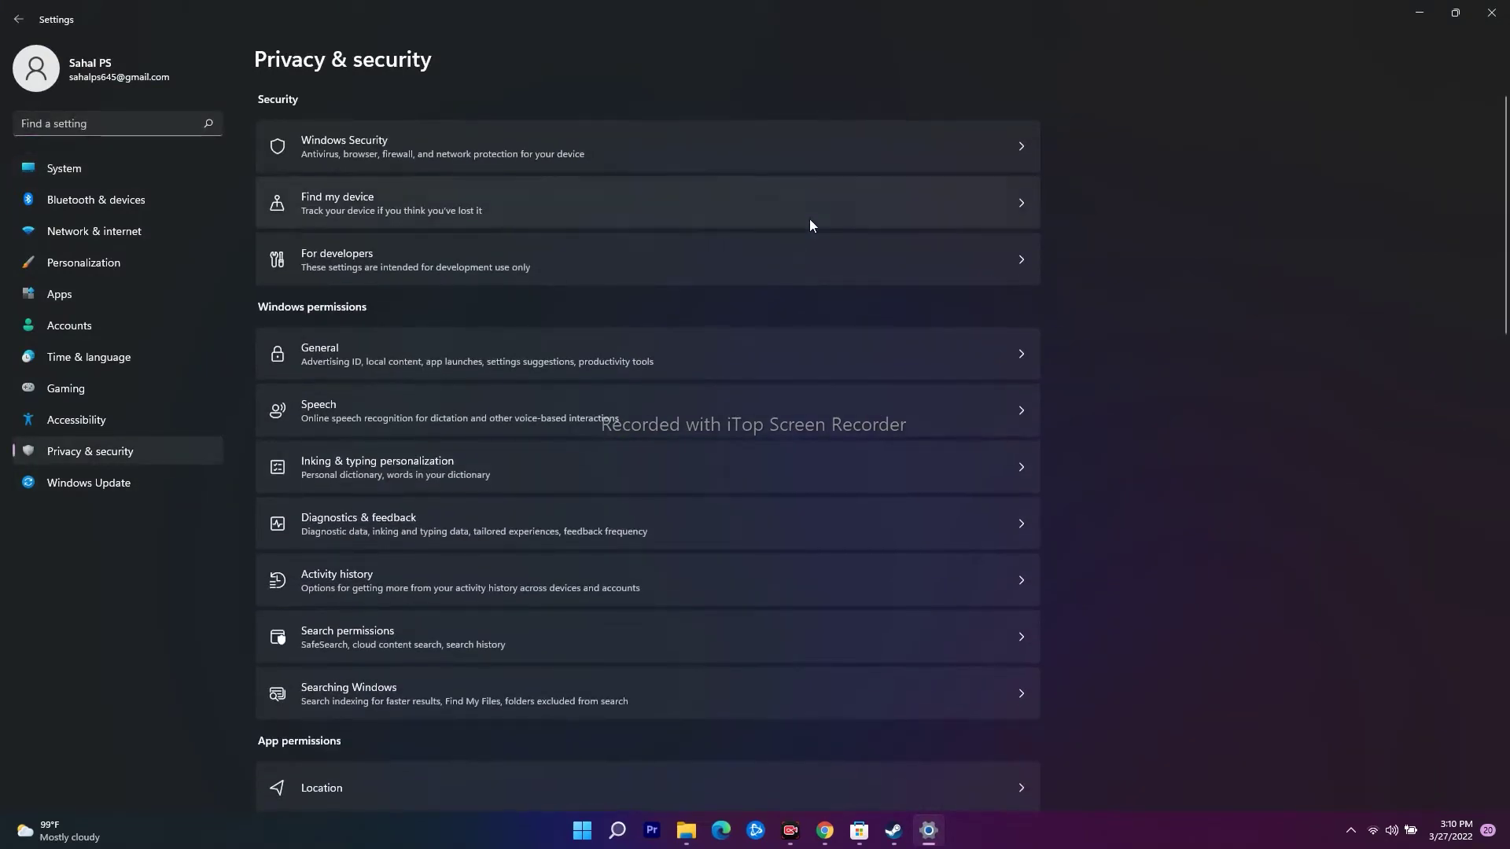
{"action": "left_click", "coordinate": [1019, 149]}
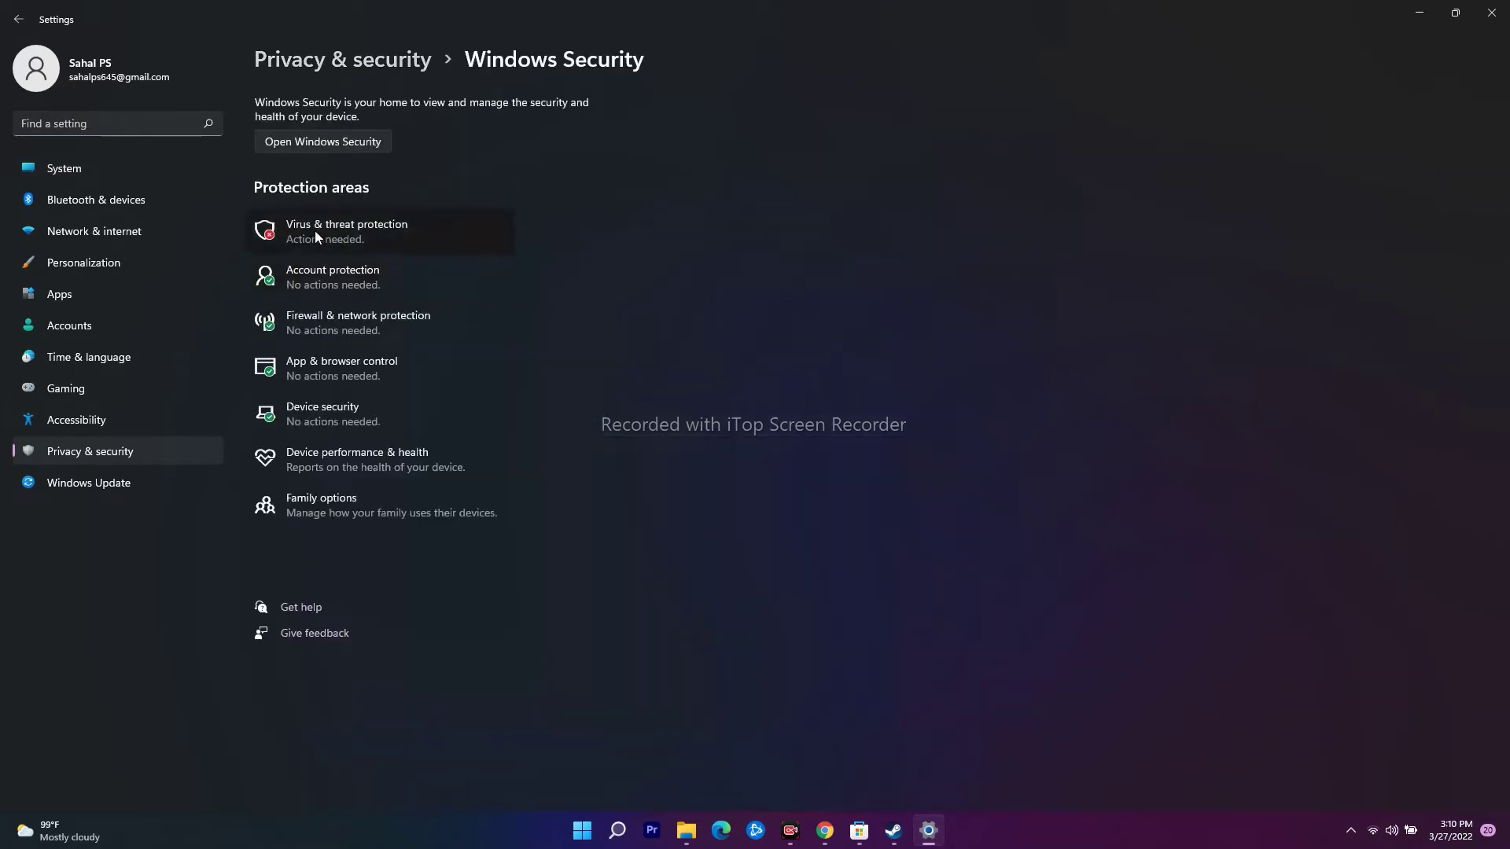
{"action": "left_click", "coordinate": [446, 228]}
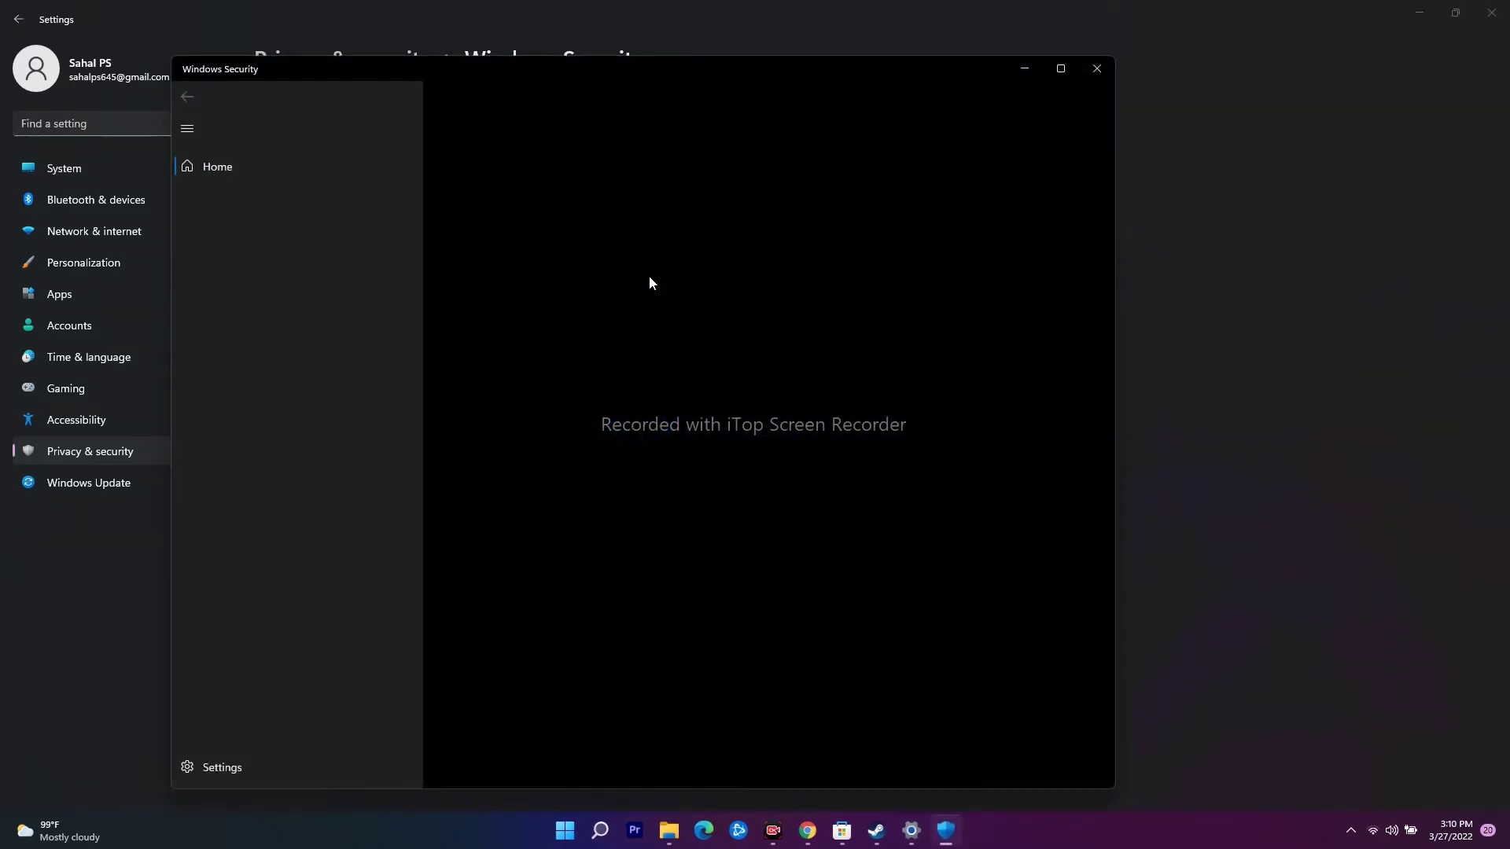
Step: Open the ransomware protection management page and turn on Controlled folder access
{"action": "scroll", "coordinate": [614, 334], "scroll_direction": "down", "scroll_amount": 3}
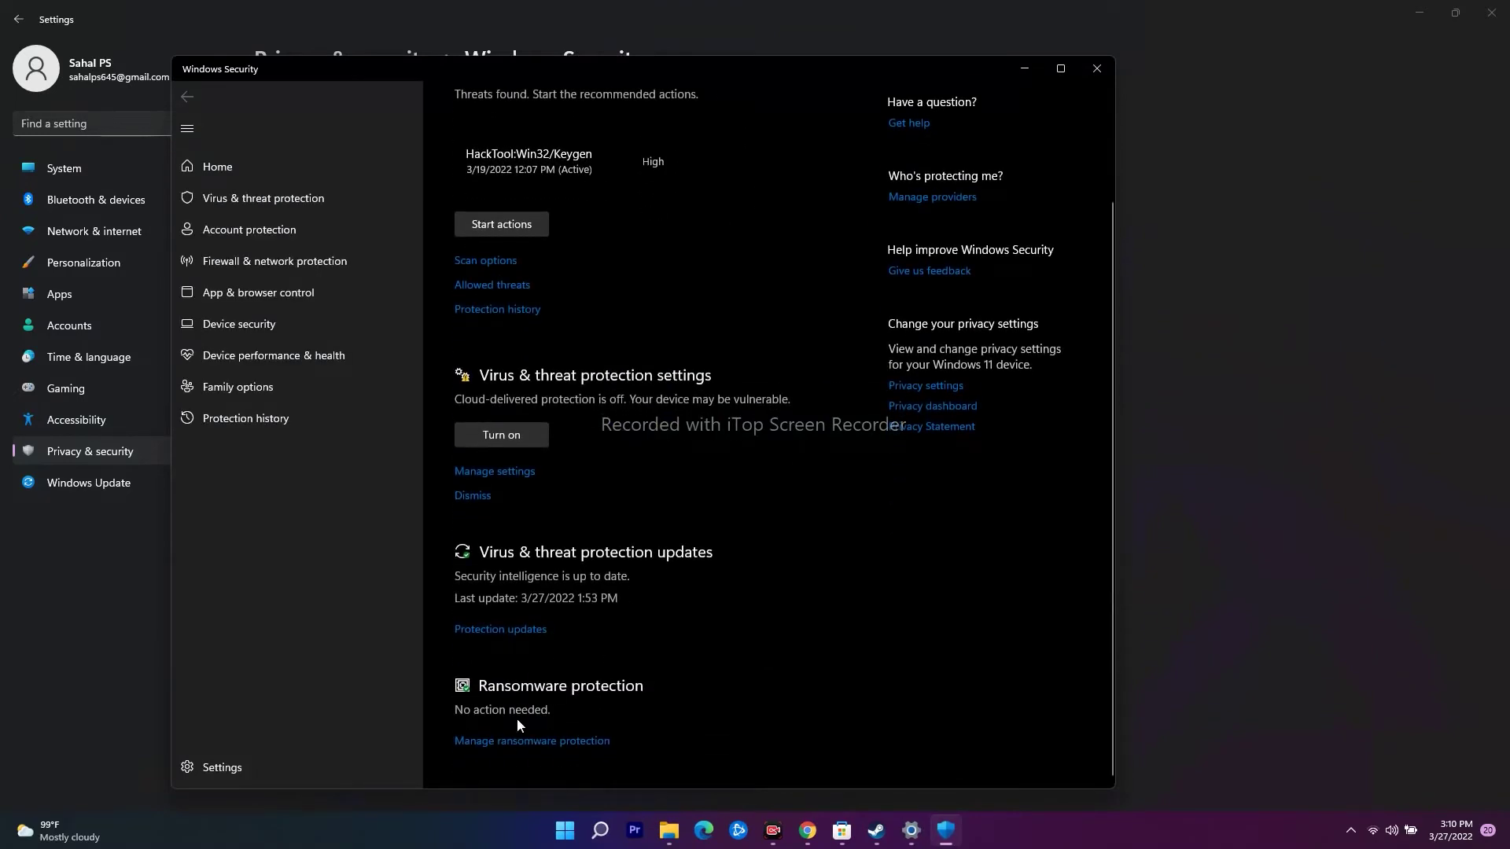
{"action": "scroll", "coordinate": [559, 746], "scroll_direction": "up", "scroll_amount": 1}
{"action": "left_click", "coordinate": [558, 758]}
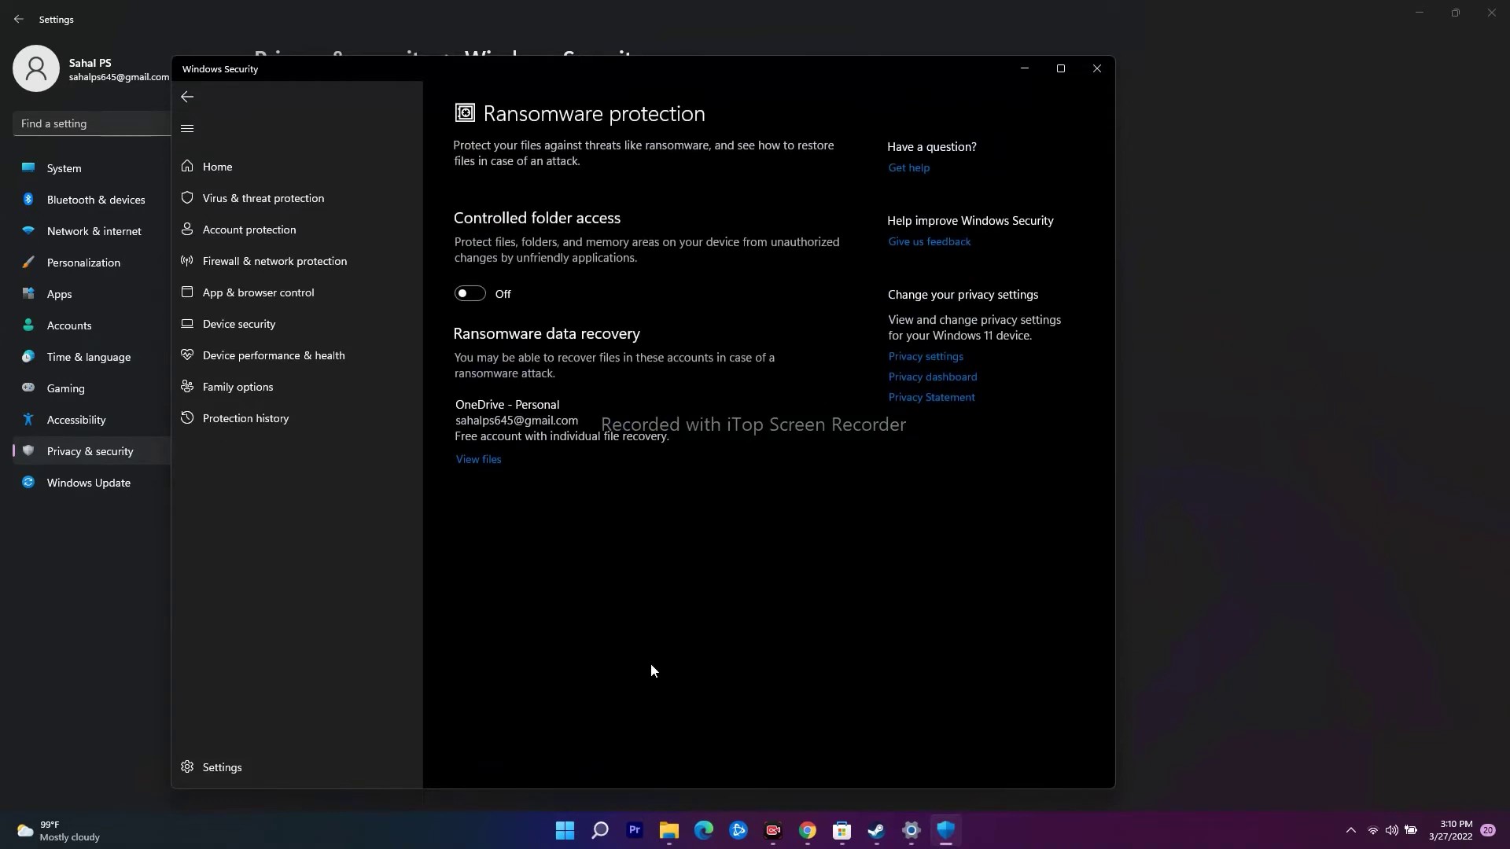
{"action": "left_click", "coordinate": [470, 294]}
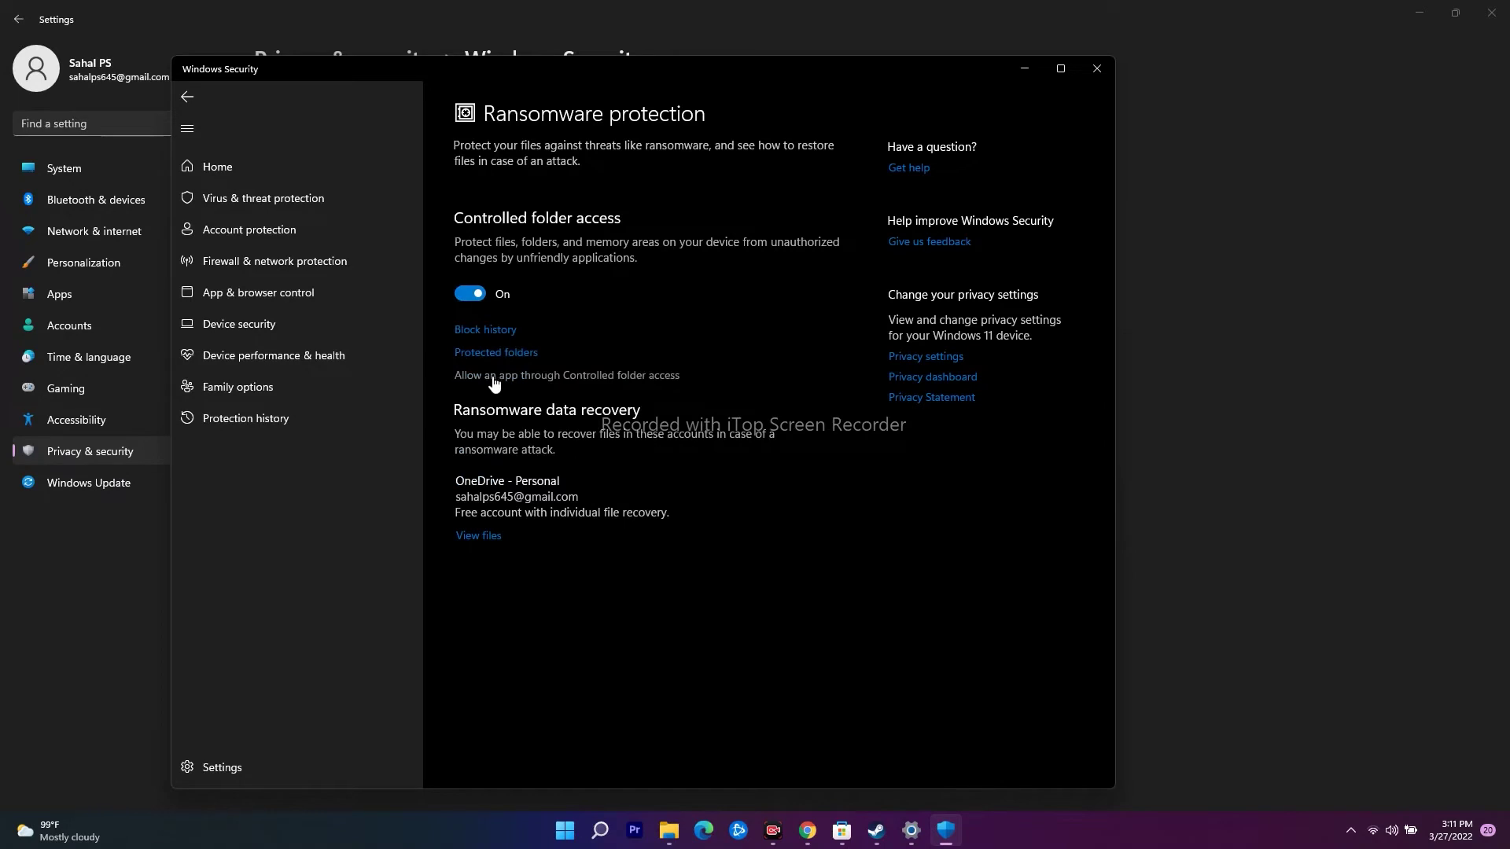
Step: Examine the apps allowed through Controlled folder access and the options for adding one, and close Windows Security and Settings
{"action": "left_click", "coordinate": [615, 376]}
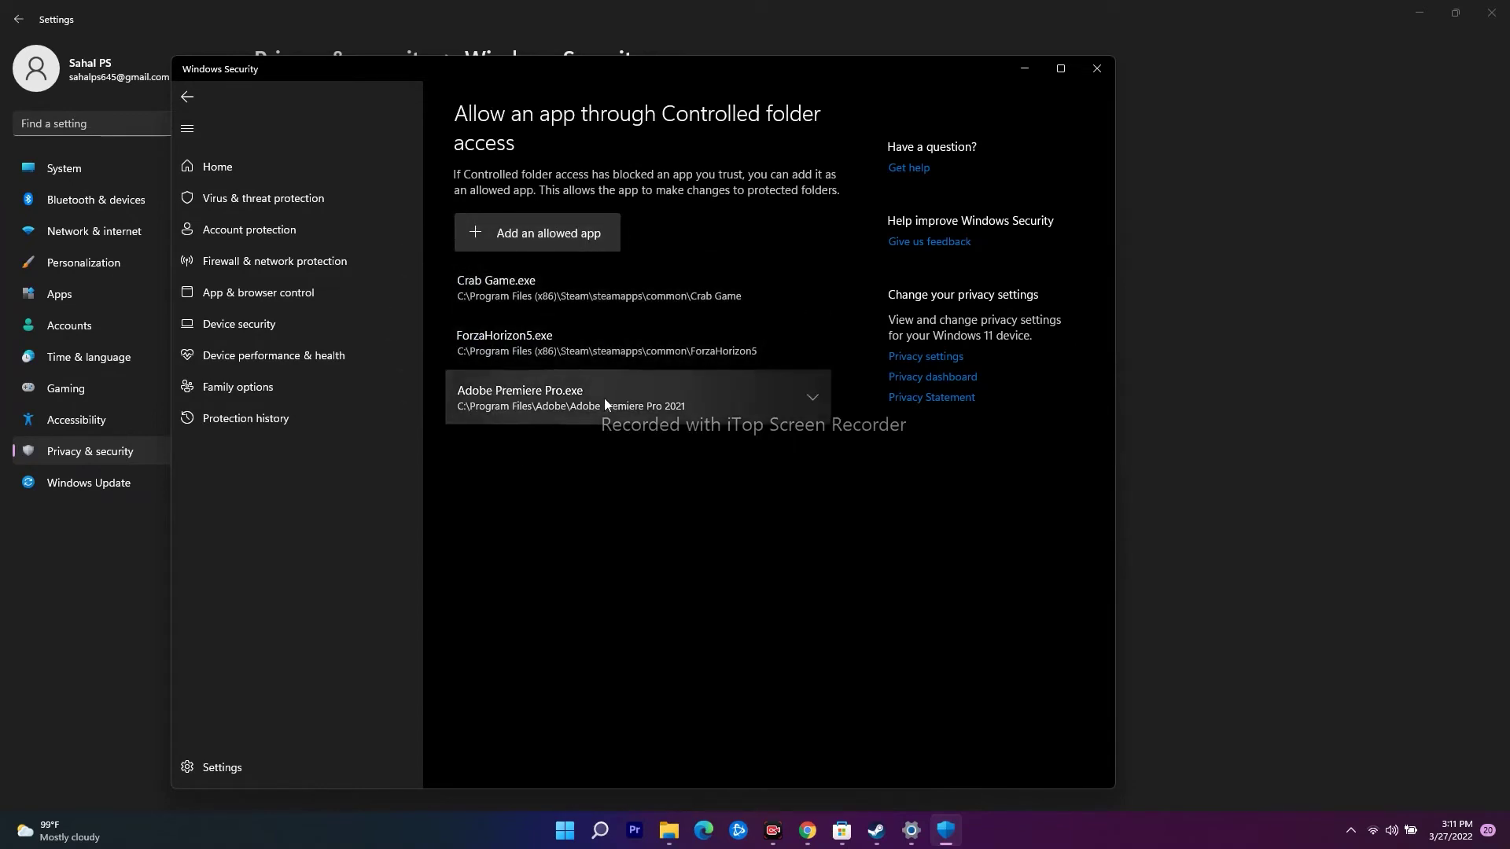
{"action": "left_click", "coordinate": [500, 234]}
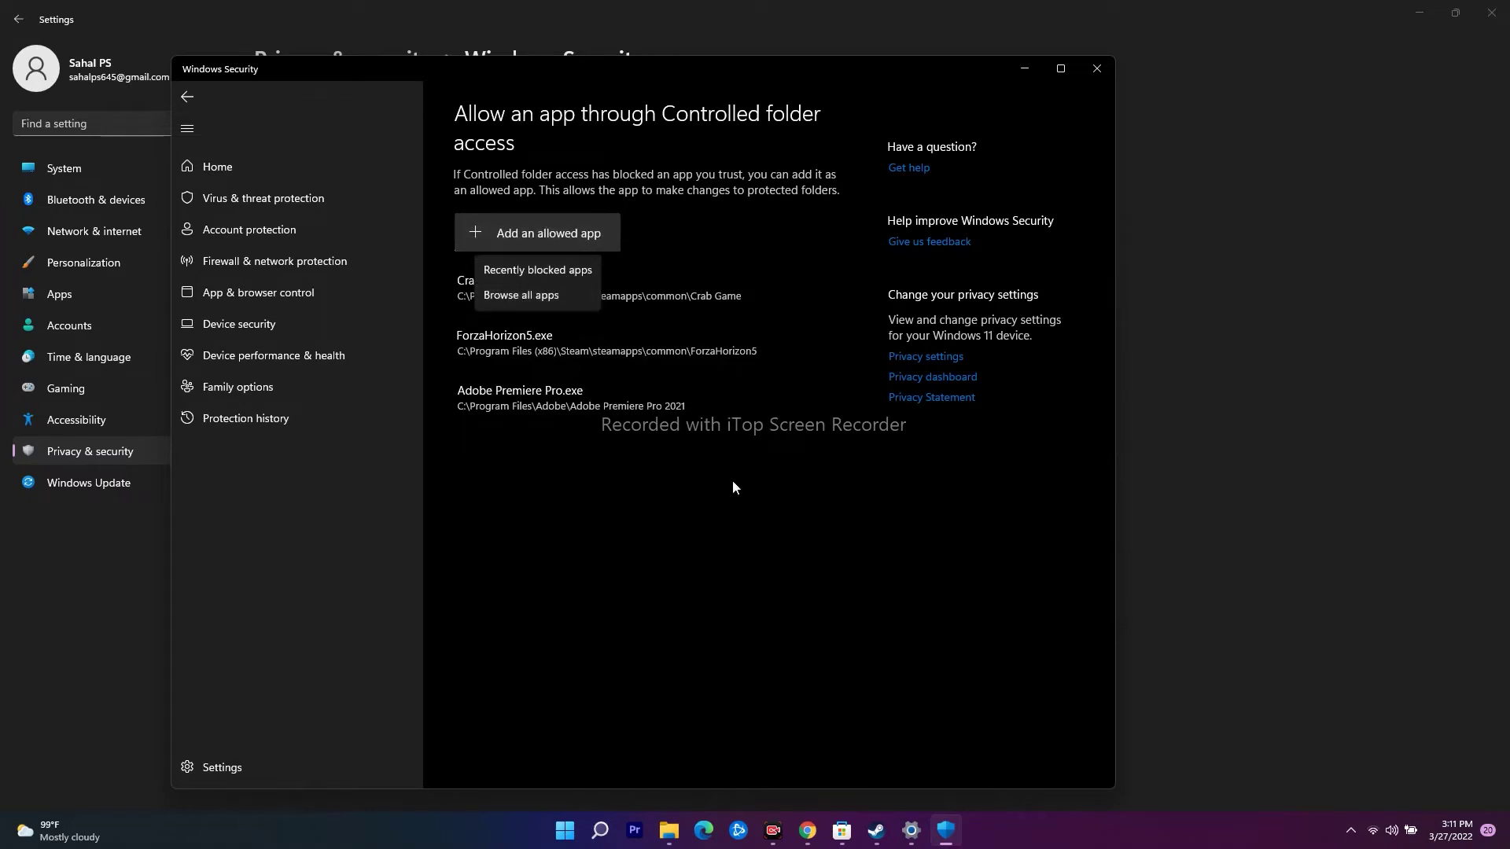
{"action": "left_click", "coordinate": [763, 559]}
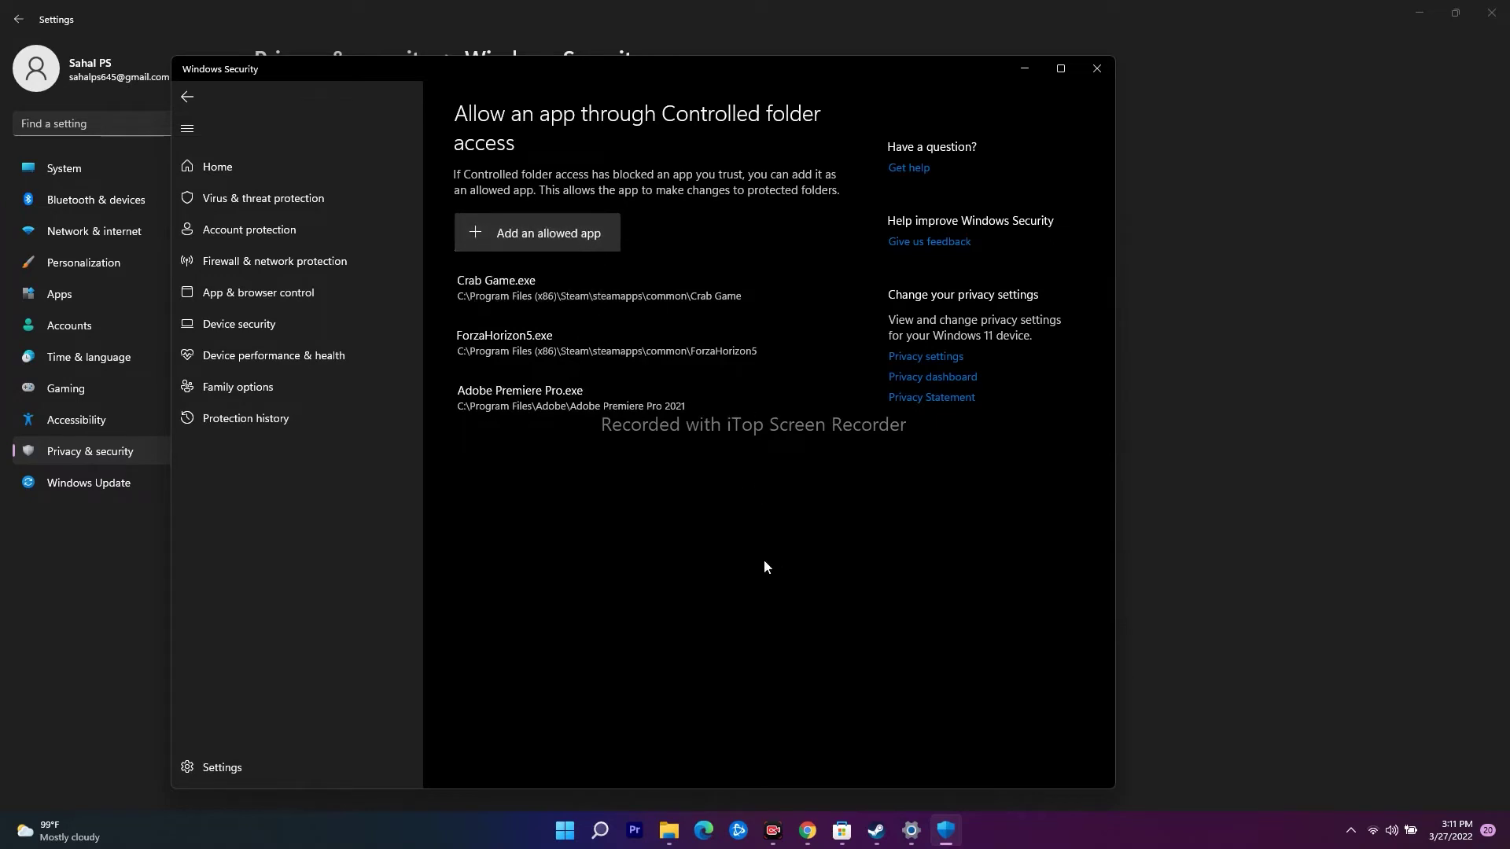
{"action": "left_click", "coordinate": [1096, 68]}
{"action": "left_click", "coordinate": [1494, 15]}
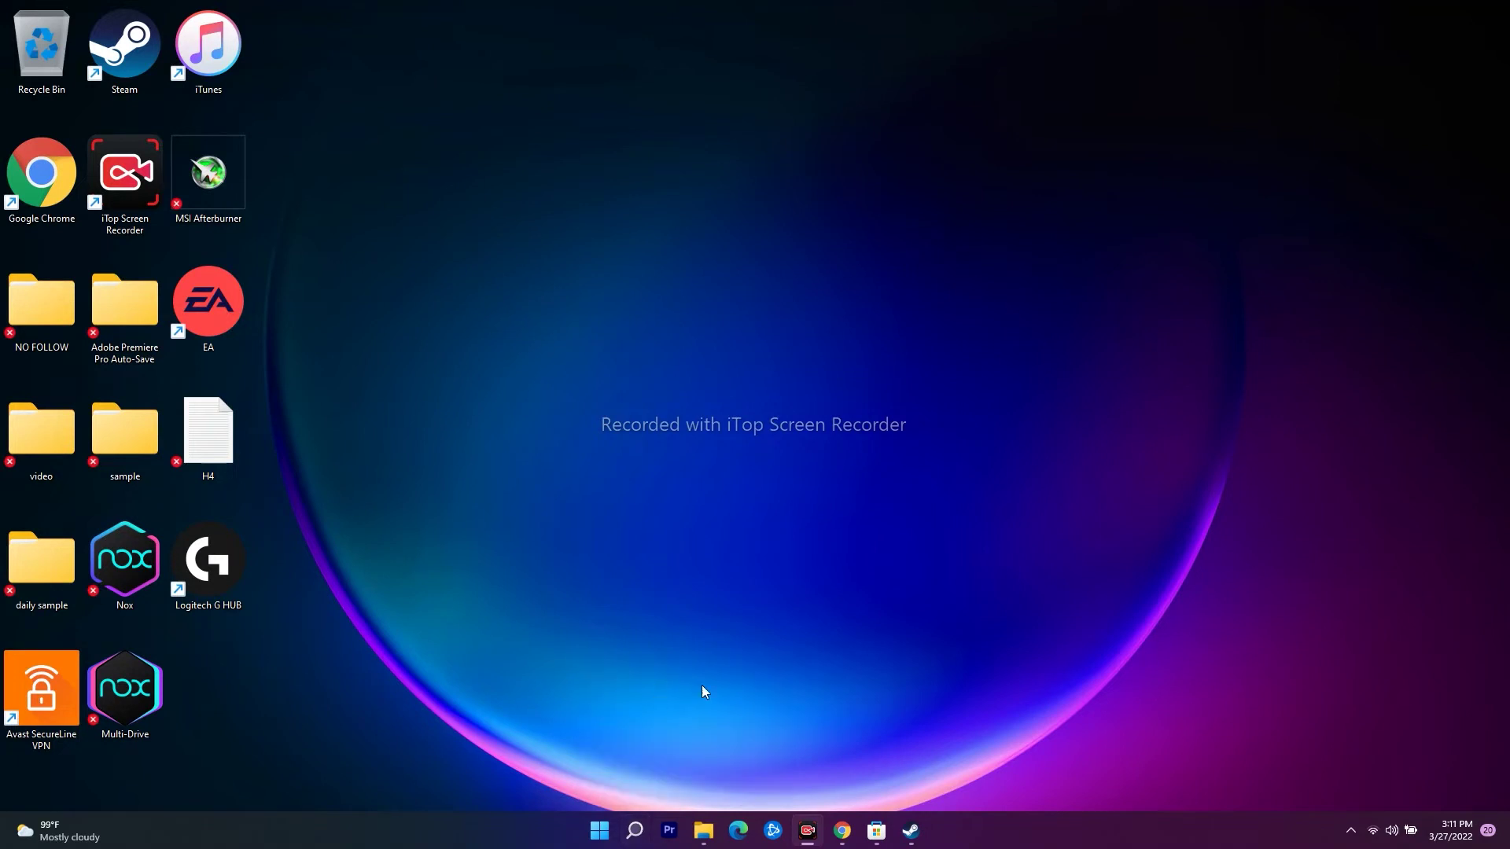
Step: Search Windows for the Graphics settings, view the file browser for adding a desktop app, and cancel it
{"action": "left_click", "coordinate": [634, 830]}
{"action": "type", "text": "gr"}
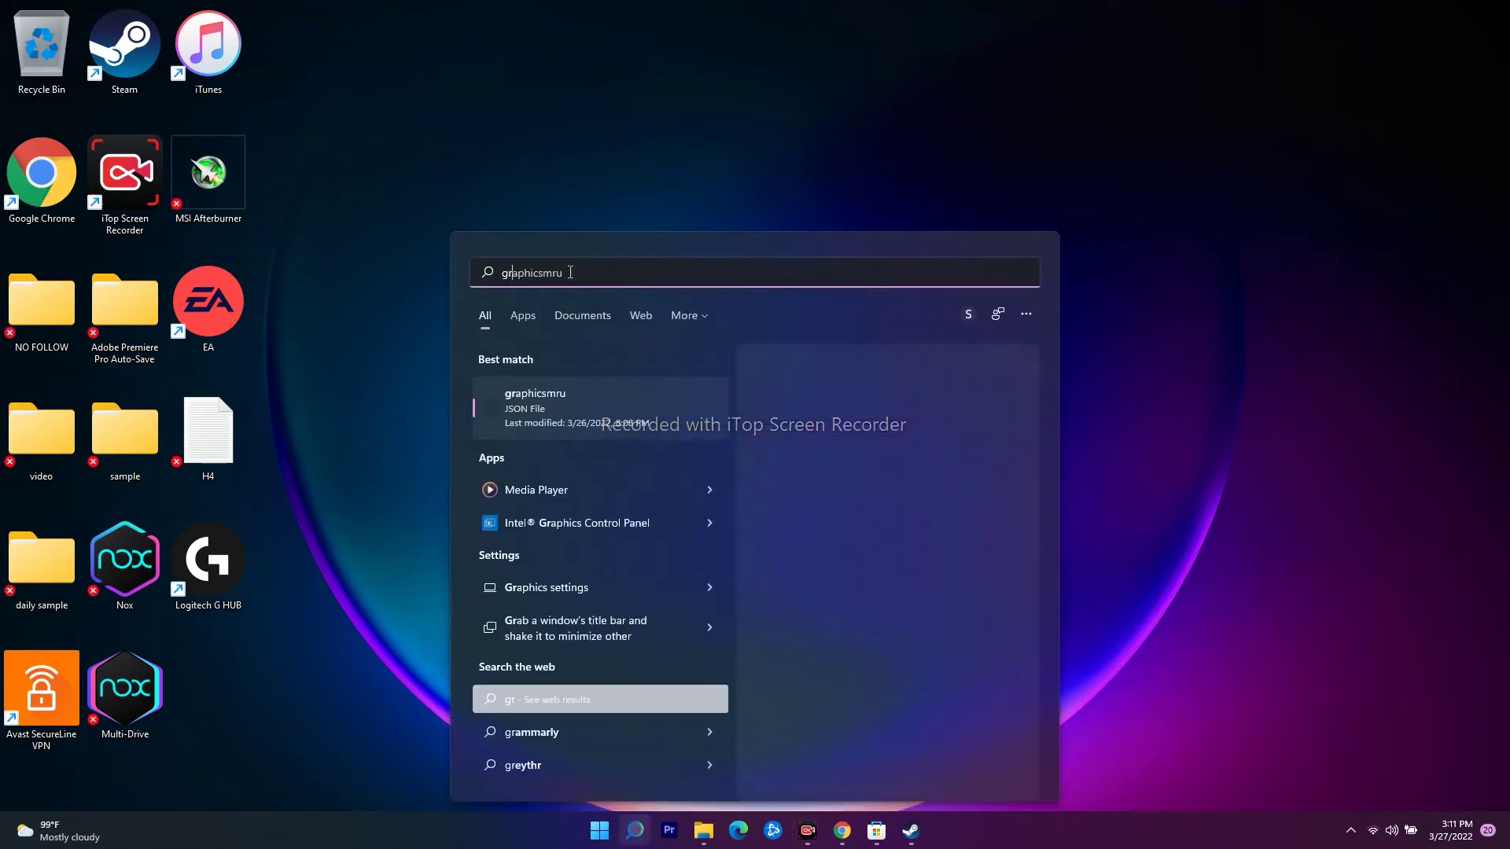
{"action": "key", "text": "BackSpace"}
{"action": "key", "text": "BackSpace"}
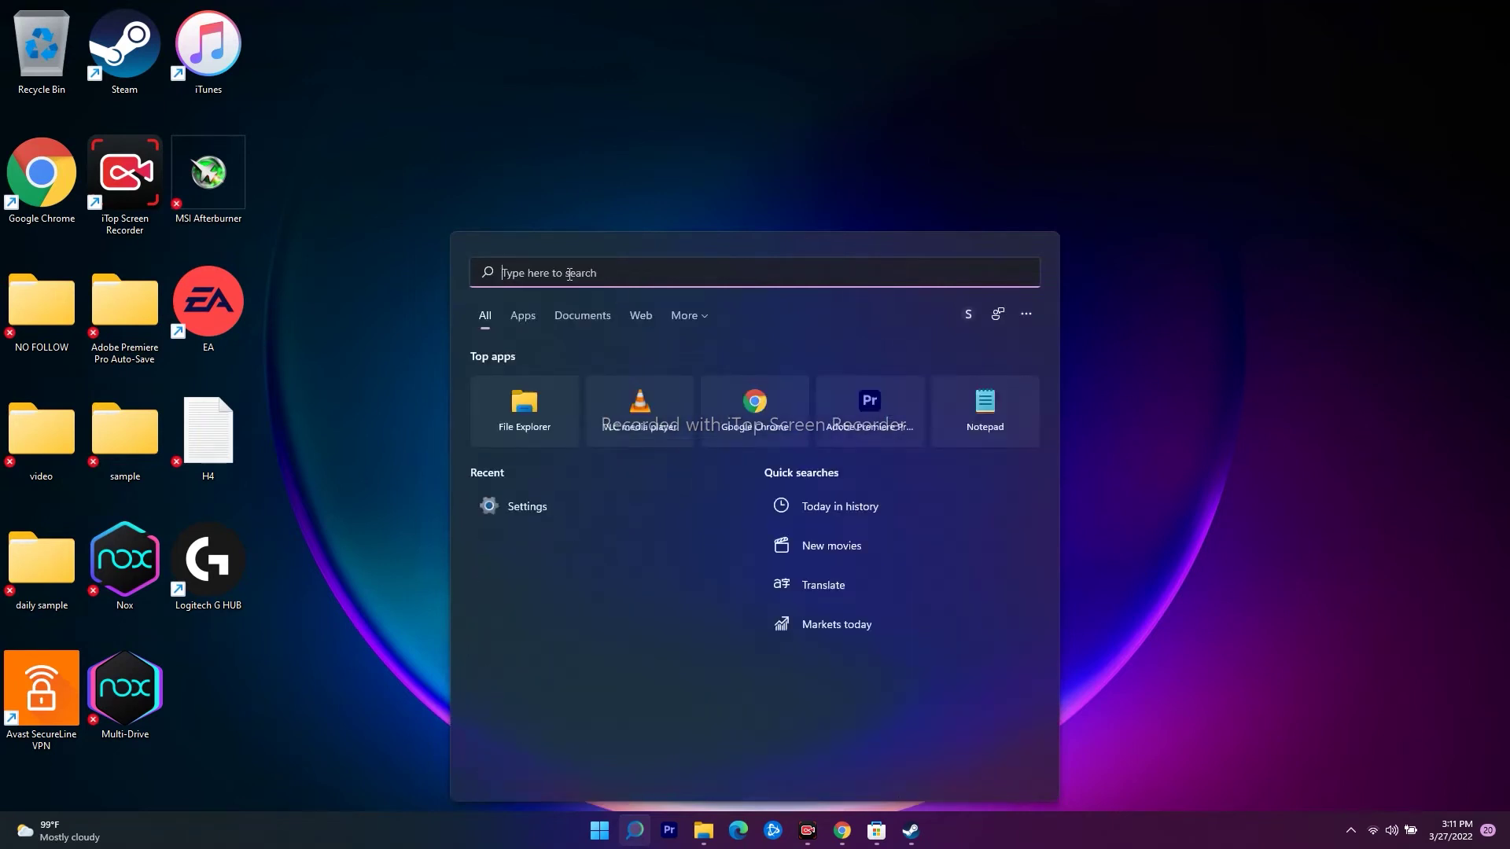
{"action": "type", "text": "graph"}
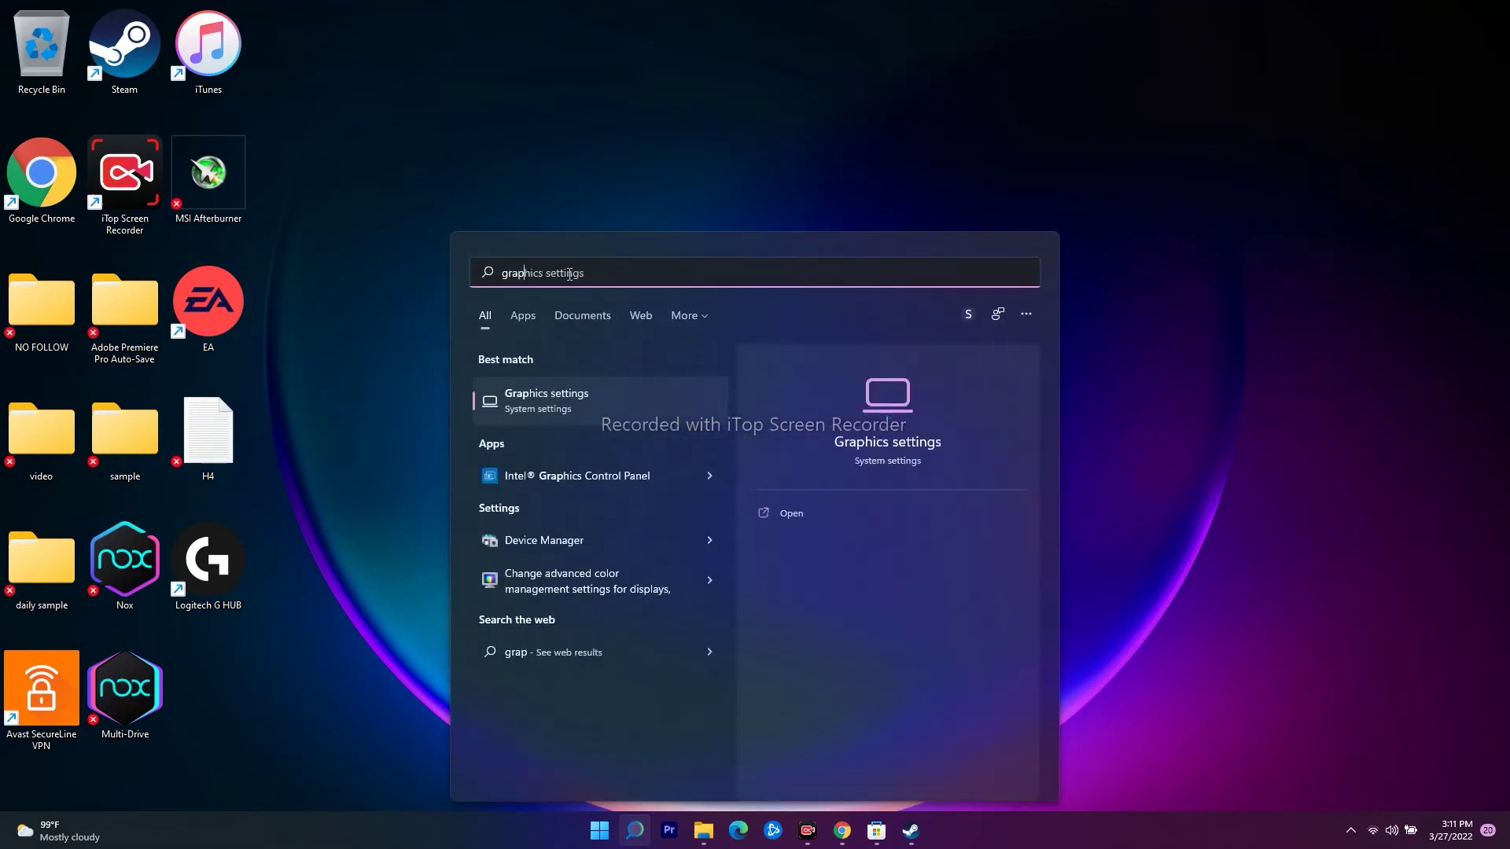
{"action": "left_click", "coordinate": [618, 392]}
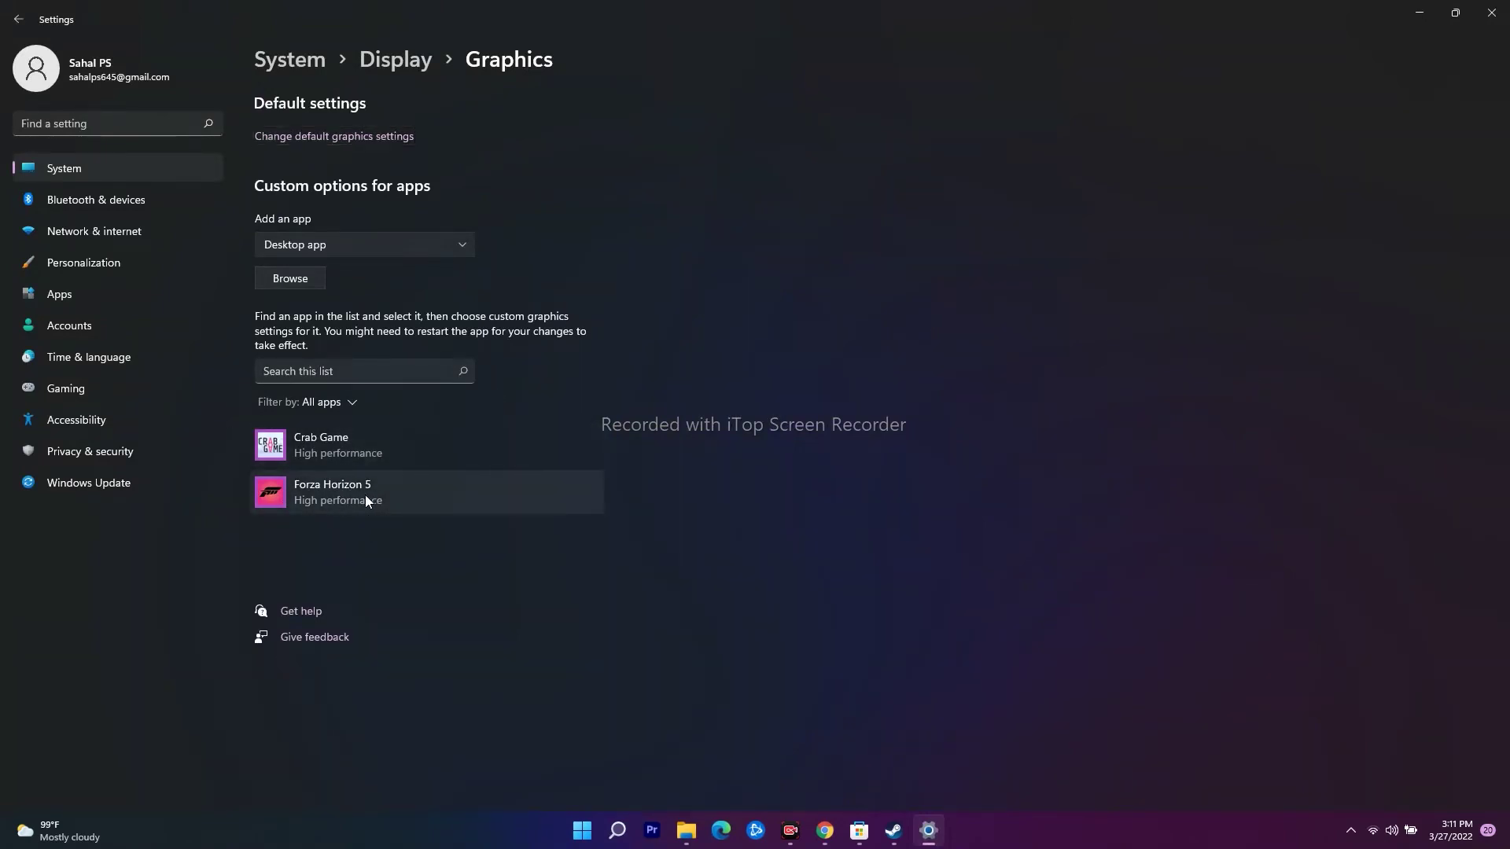
{"action": "left_click", "coordinate": [290, 279]}
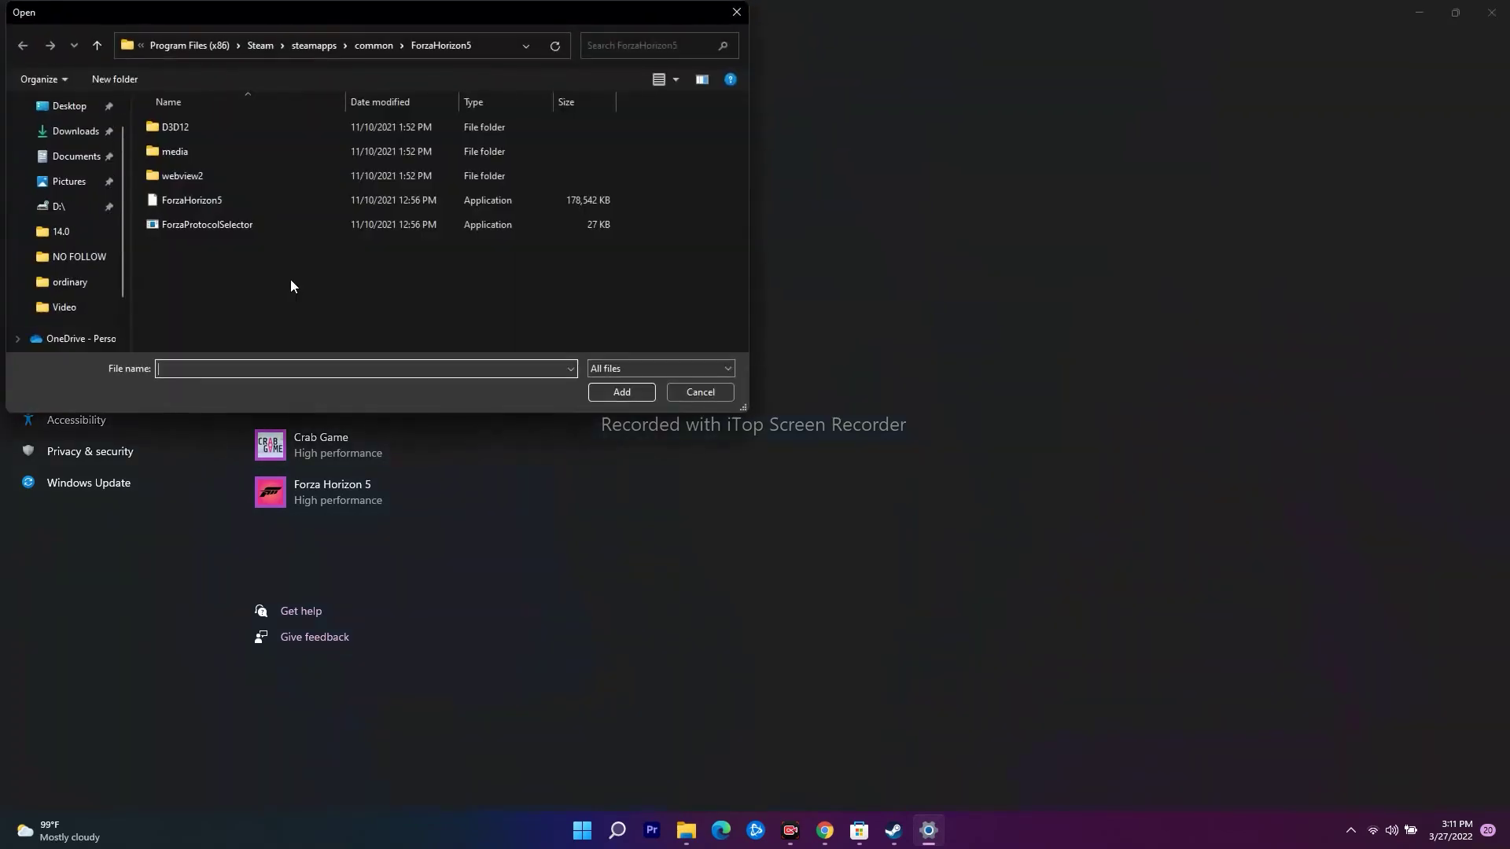
{"action": "left_click", "coordinate": [676, 396]}
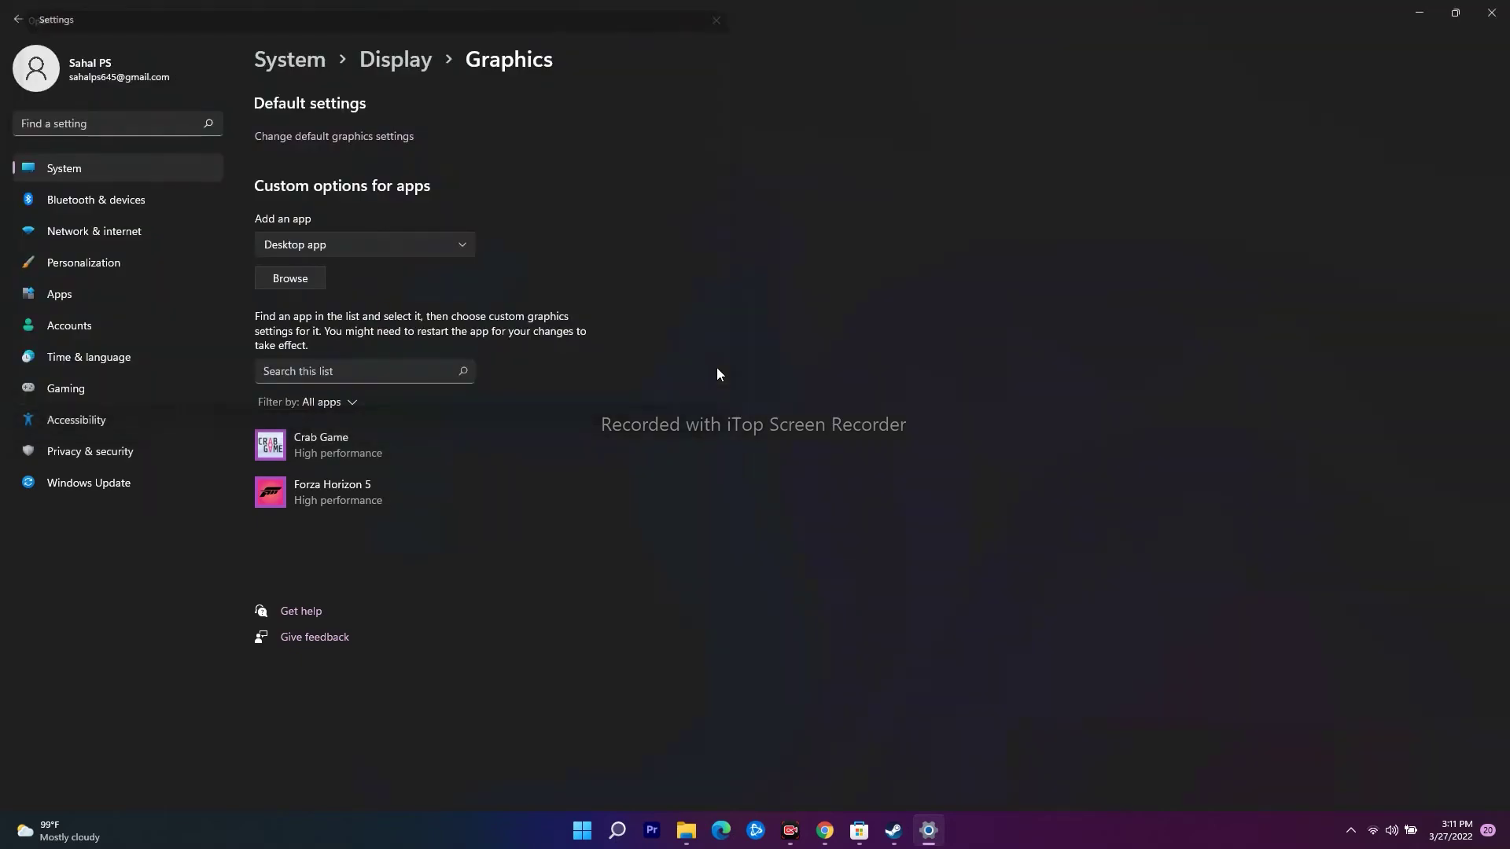
Step: Examine the graphics preference options for Crab Game and Forza Horizon 5, cancelling each dialog, and close Settings
{"action": "left_click", "coordinate": [322, 438]}
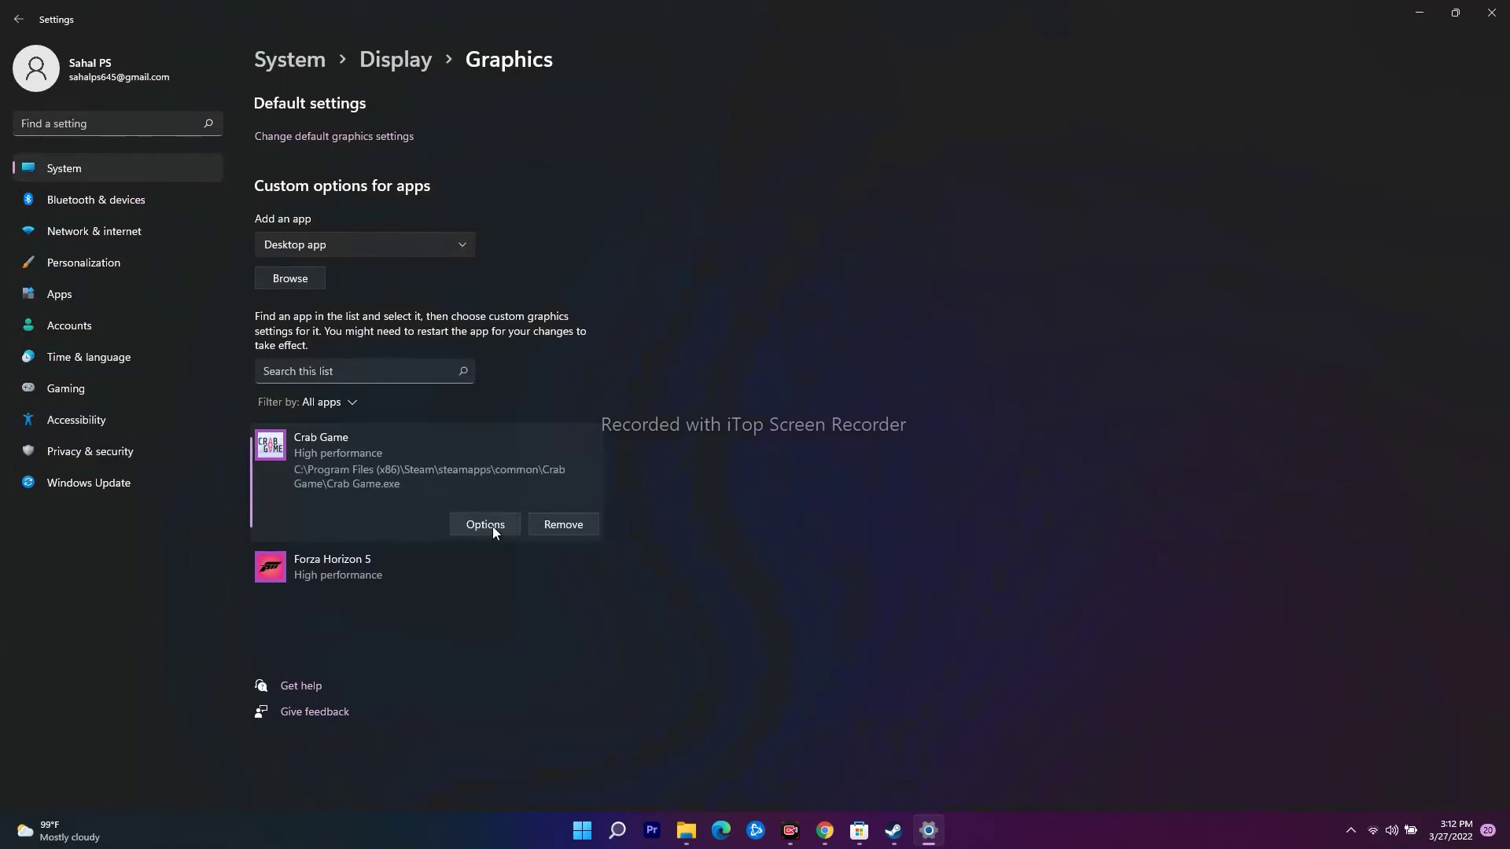
{"action": "left_click", "coordinate": [482, 525]}
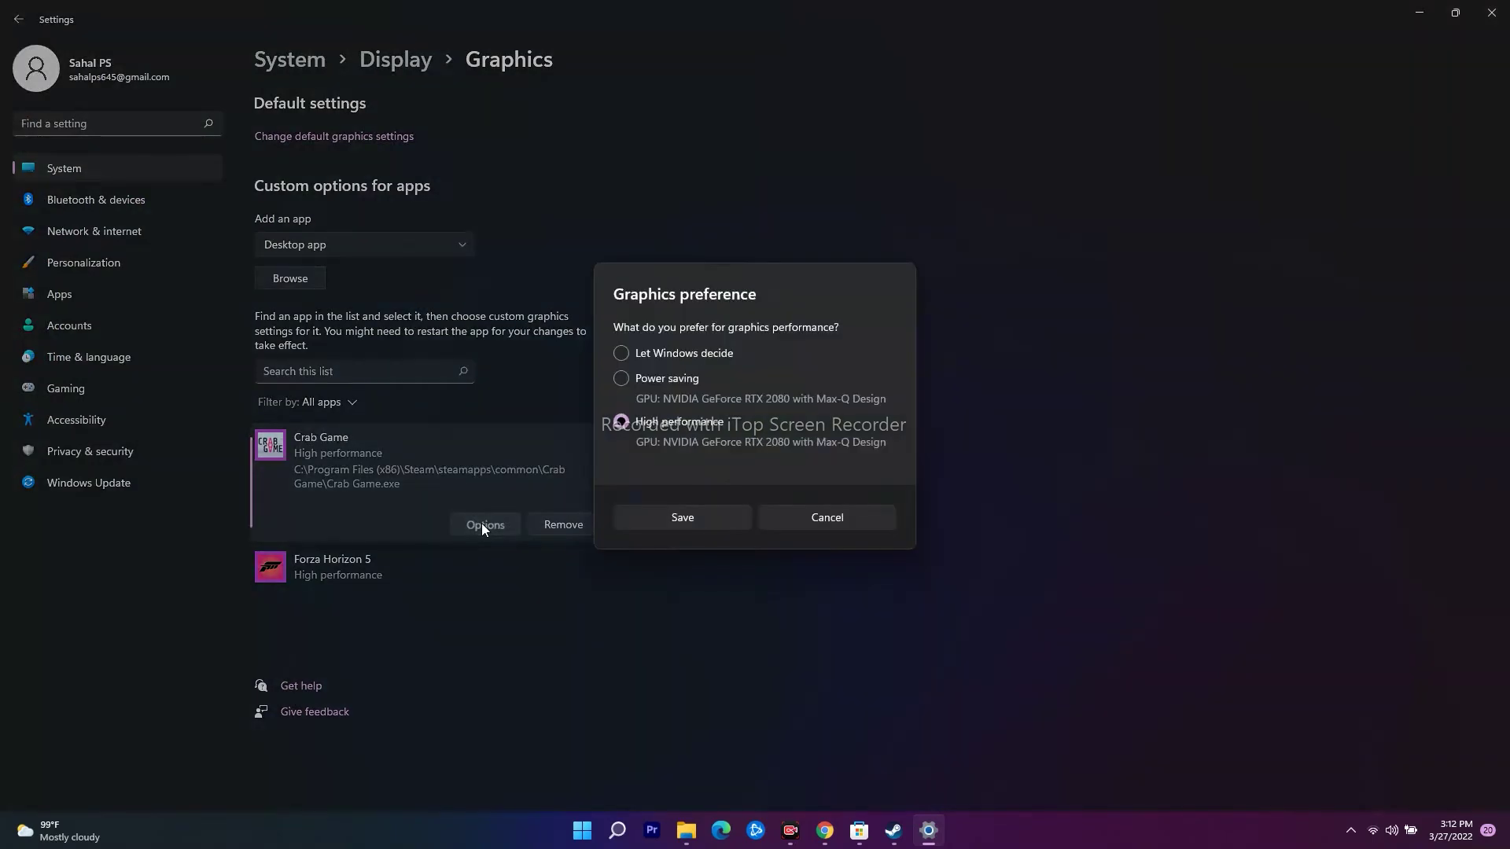
{"action": "left_click", "coordinate": [827, 527]}
{"action": "left_click", "coordinate": [390, 576]}
{"action": "left_click", "coordinate": [473, 573]}
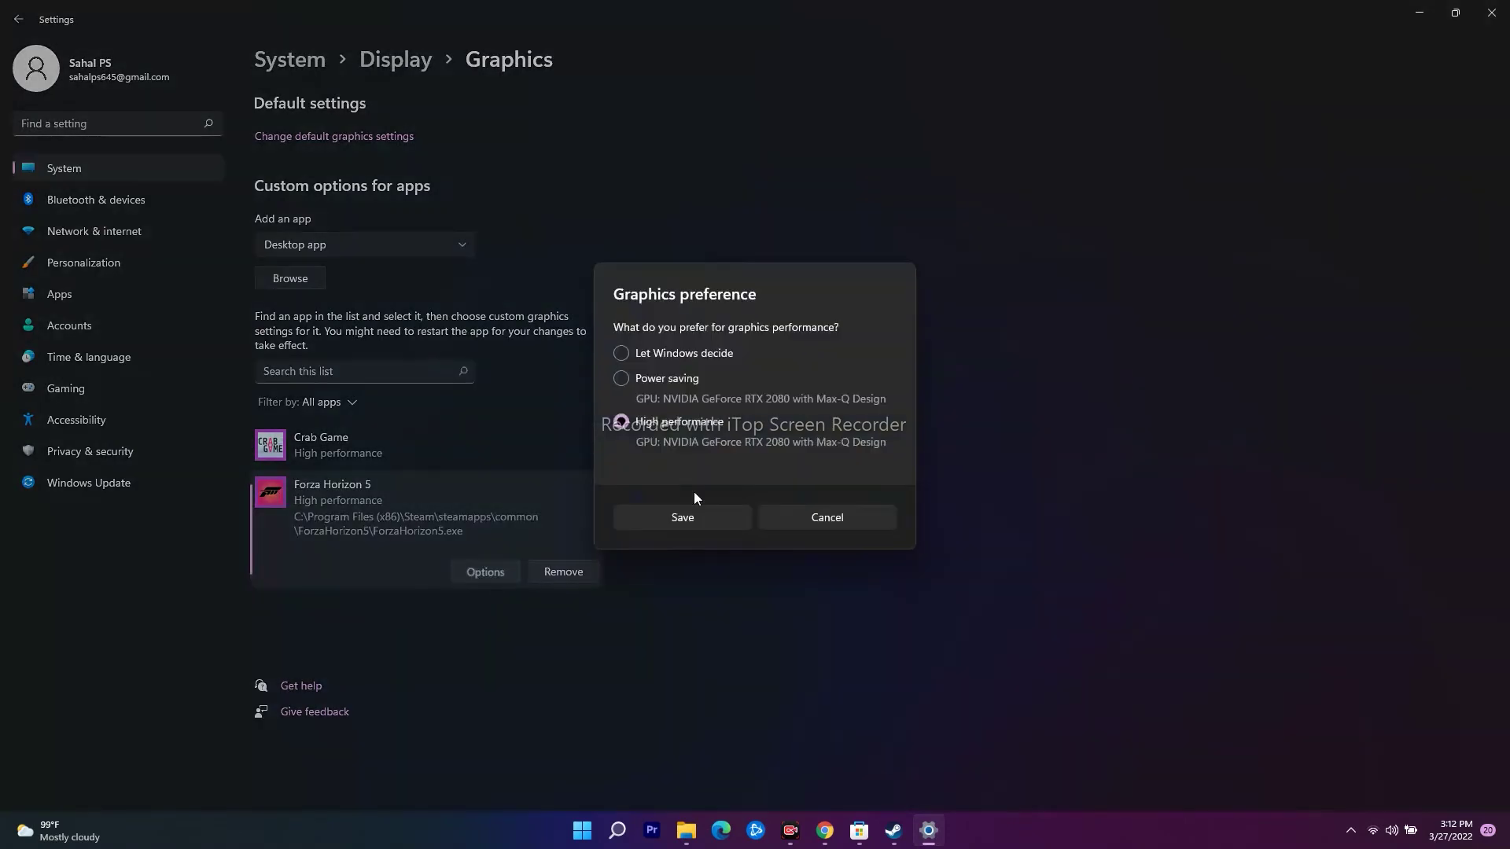
{"action": "left_click", "coordinate": [862, 519]}
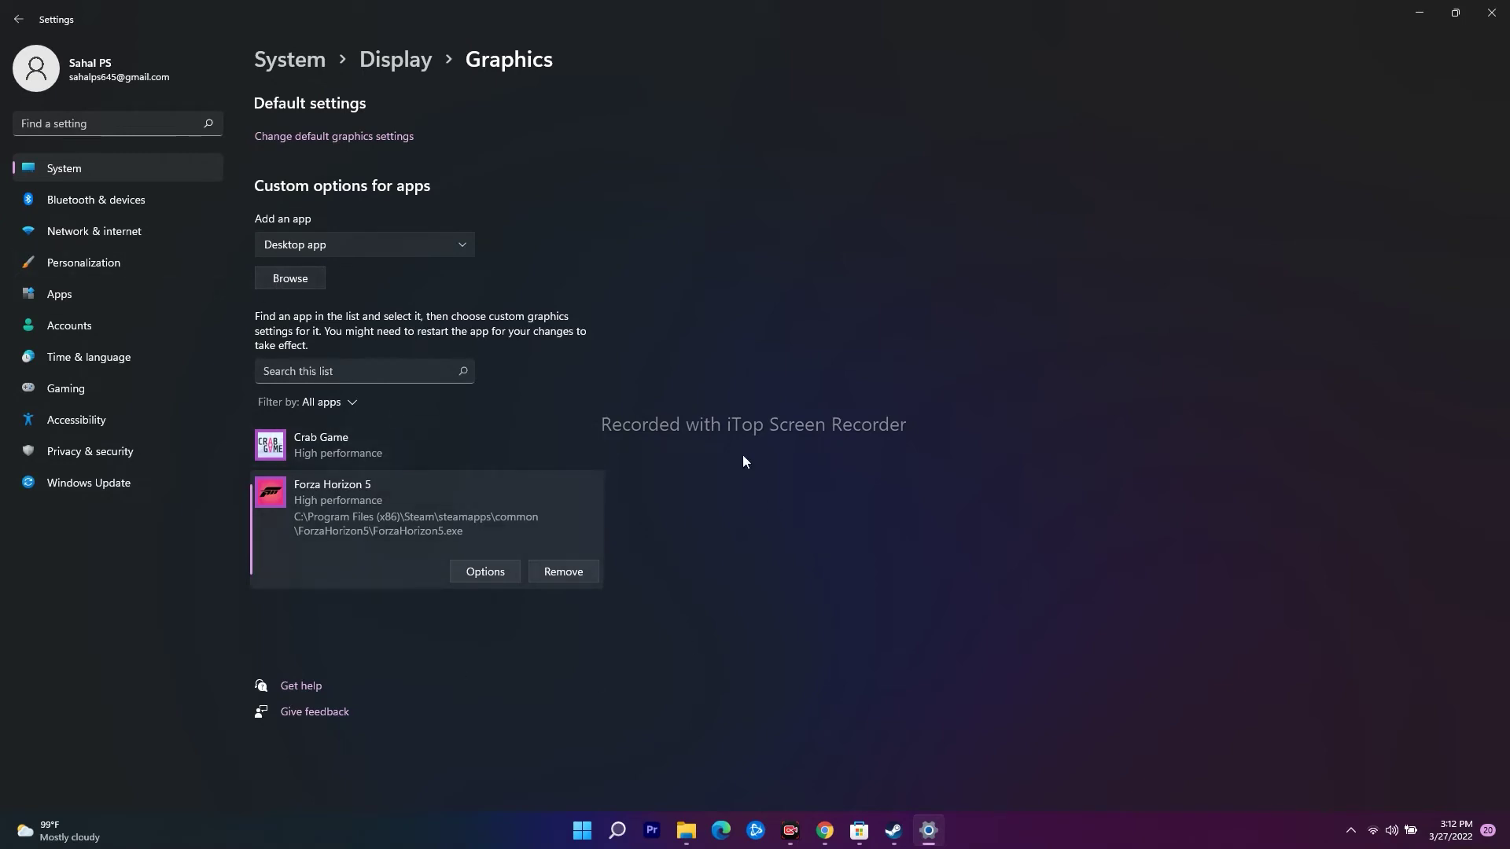
{"action": "left_click", "coordinate": [1492, 13]}
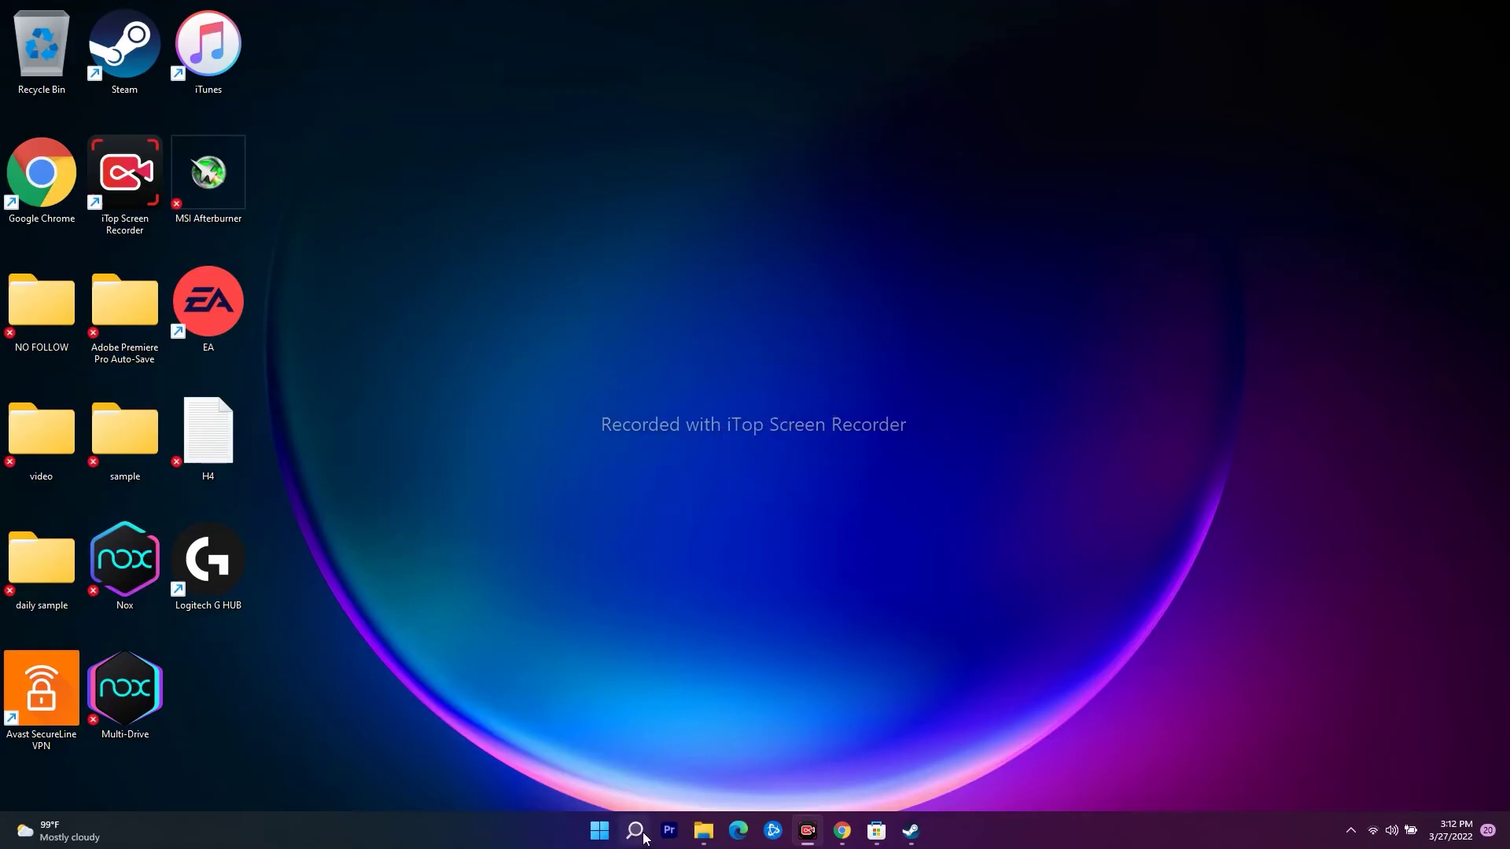
Step: Reopen Settings, check for updates in Windows Update, and minimise the window
{"action": "left_click", "coordinate": [635, 832]}
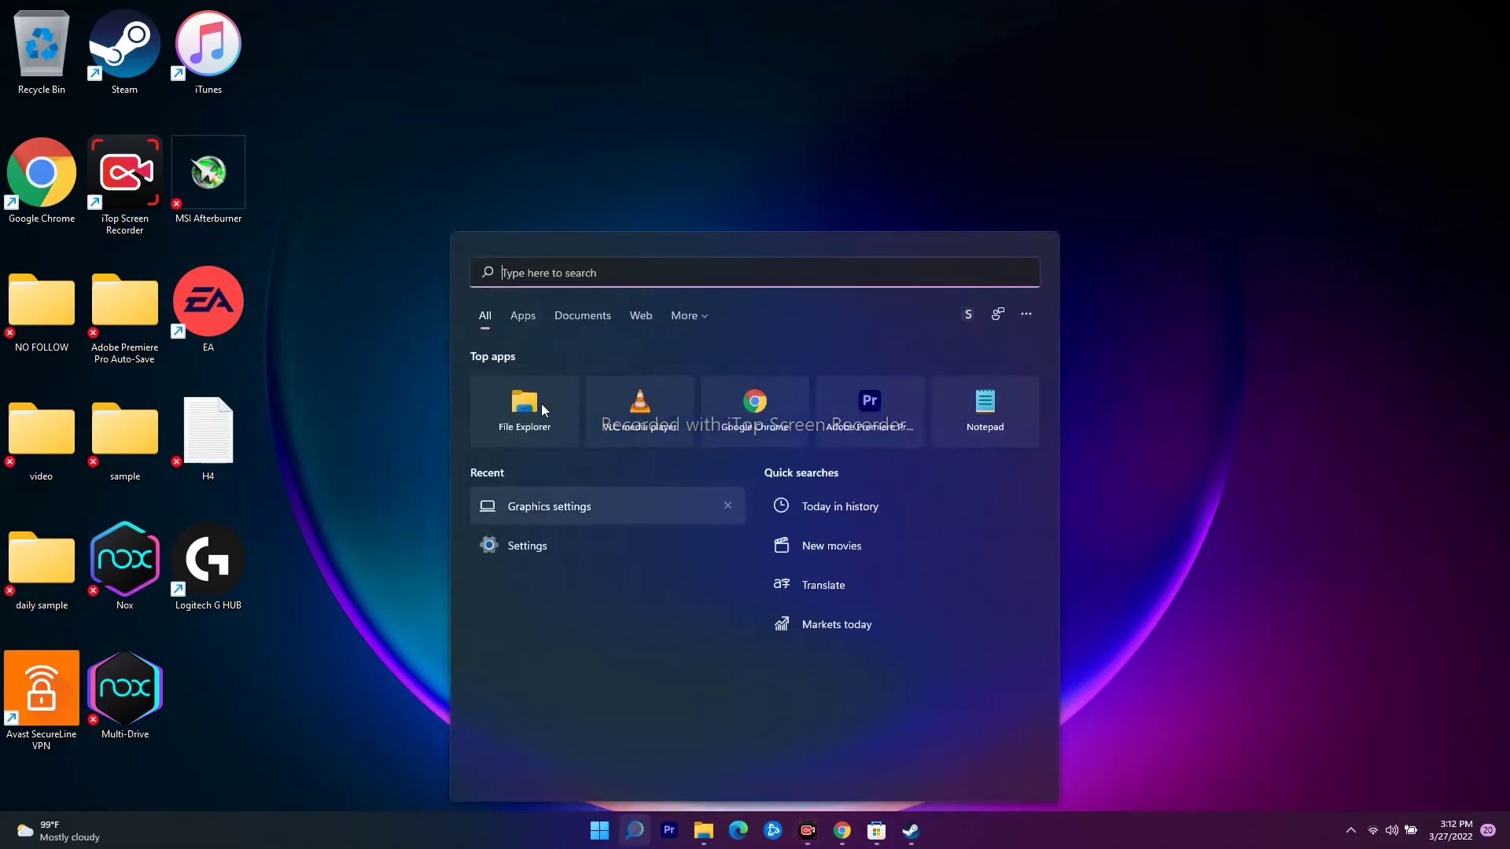
{"action": "left_click", "coordinate": [541, 555]}
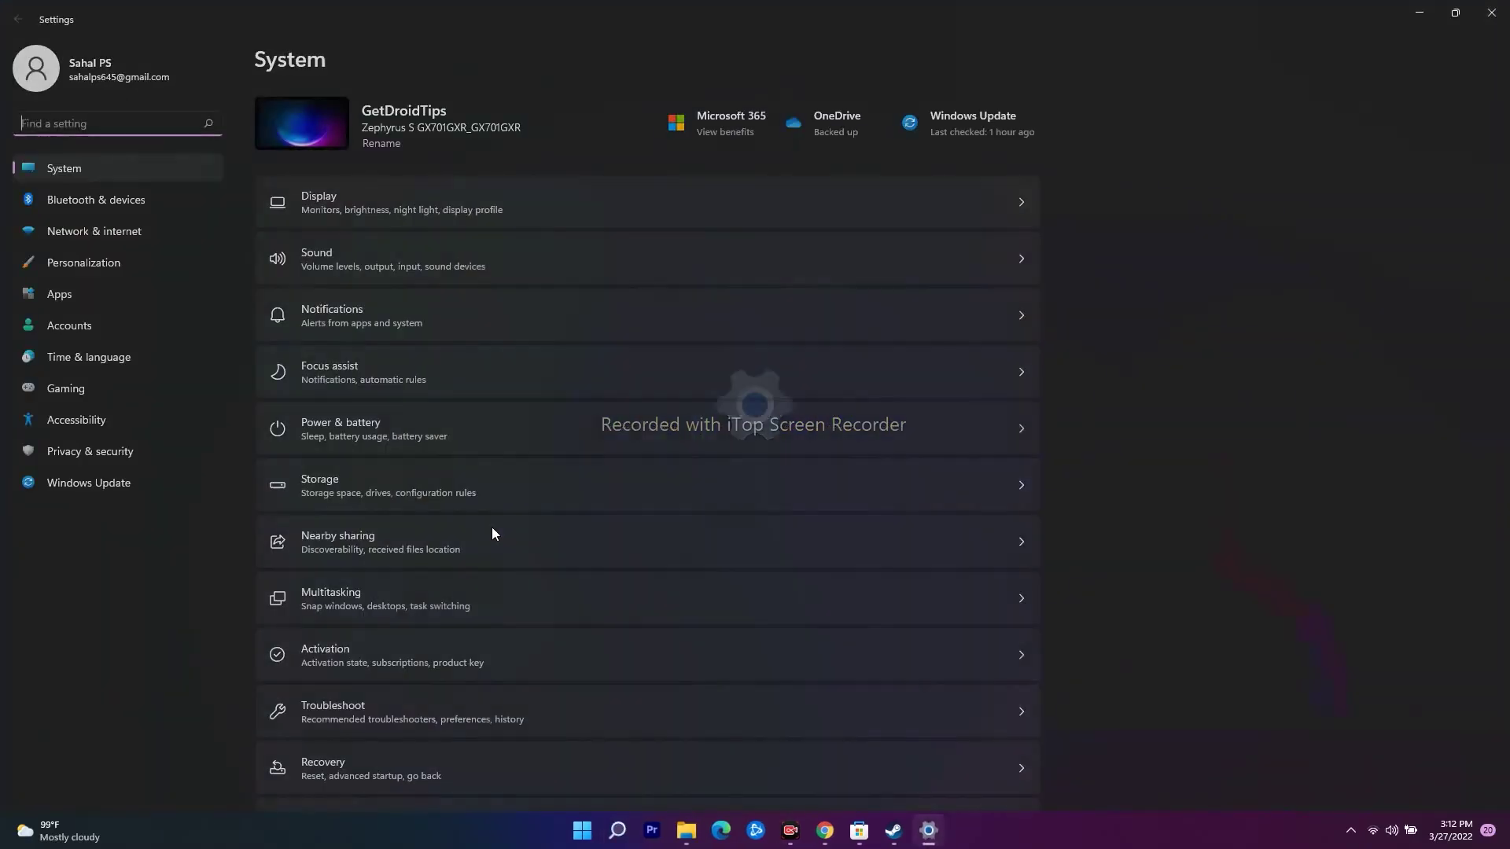
{"action": "left_click", "coordinate": [93, 484]}
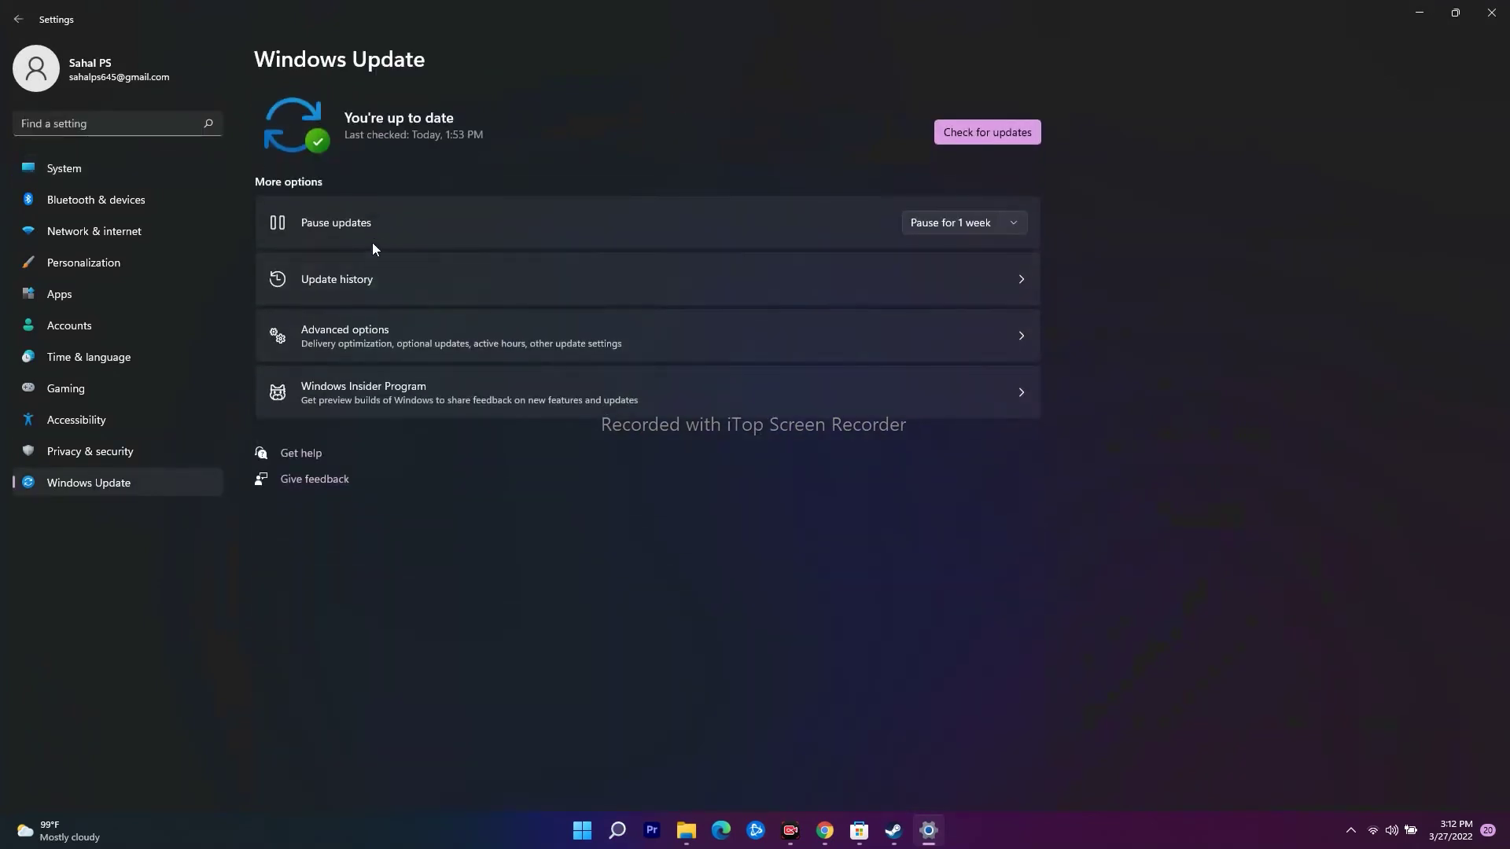
{"action": "left_click", "coordinate": [953, 144]}
{"action": "left_click", "coordinate": [1420, 13]}
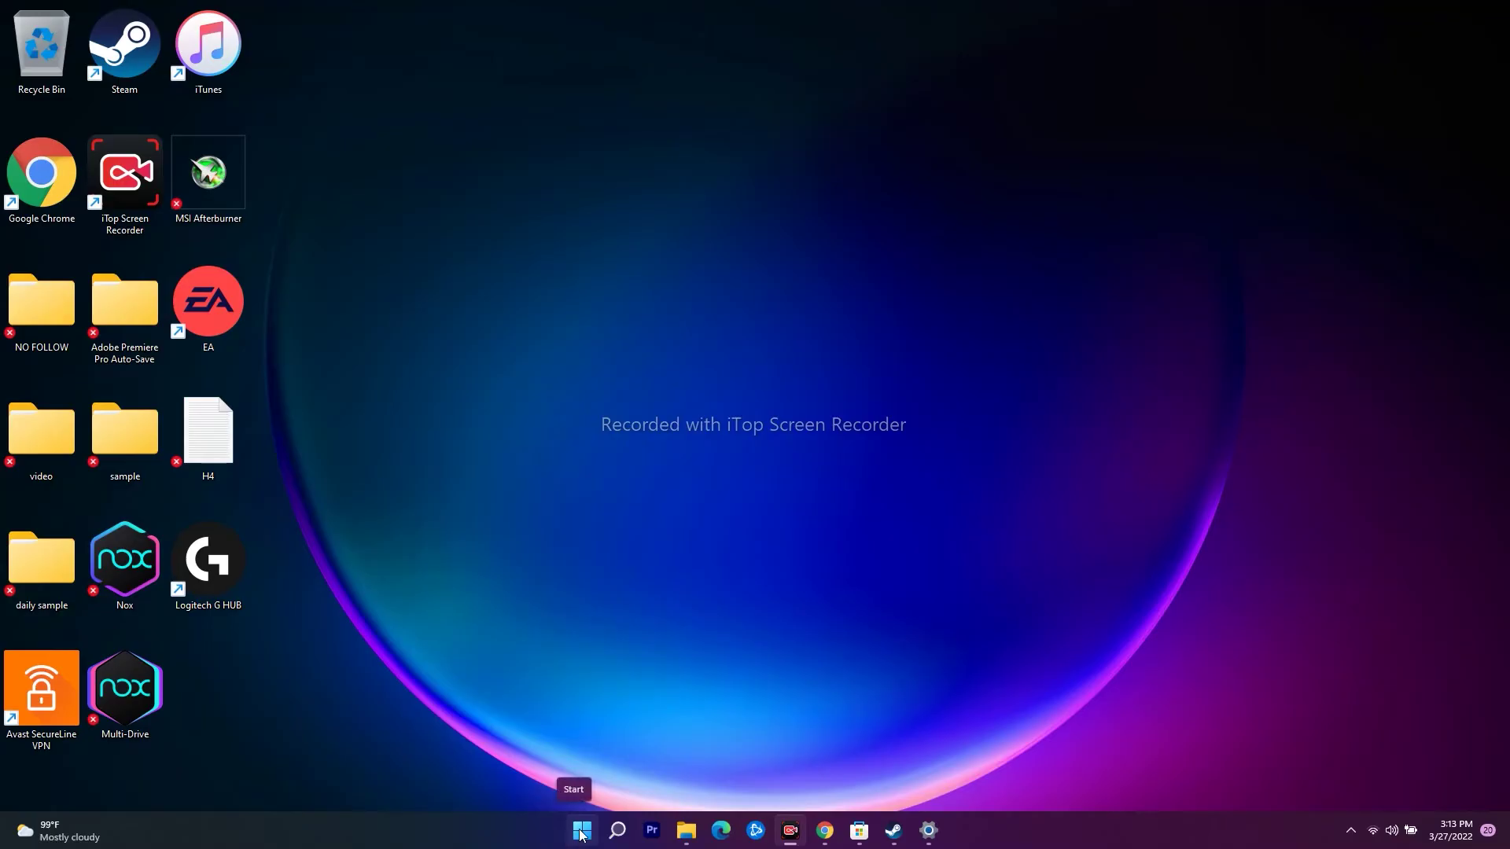
Step: Search automatically for a driver update for the NVIDIA GeForce RTX 2080 in Device Manager, close the wizard and collapse Display adapters
{"action": "right_click", "coordinate": [579, 835]}
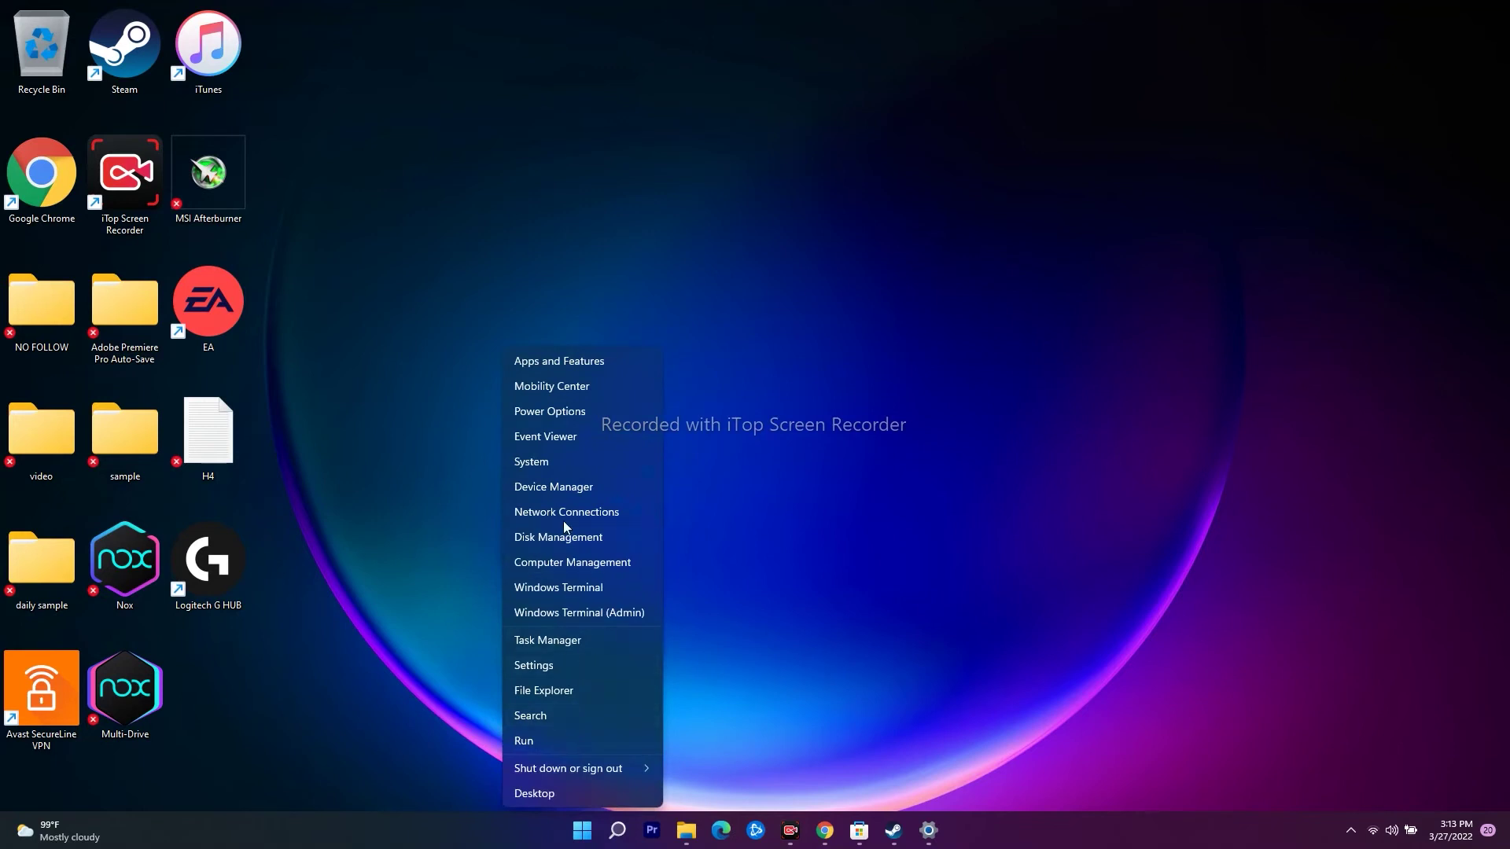
{"action": "left_click", "coordinate": [569, 484]}
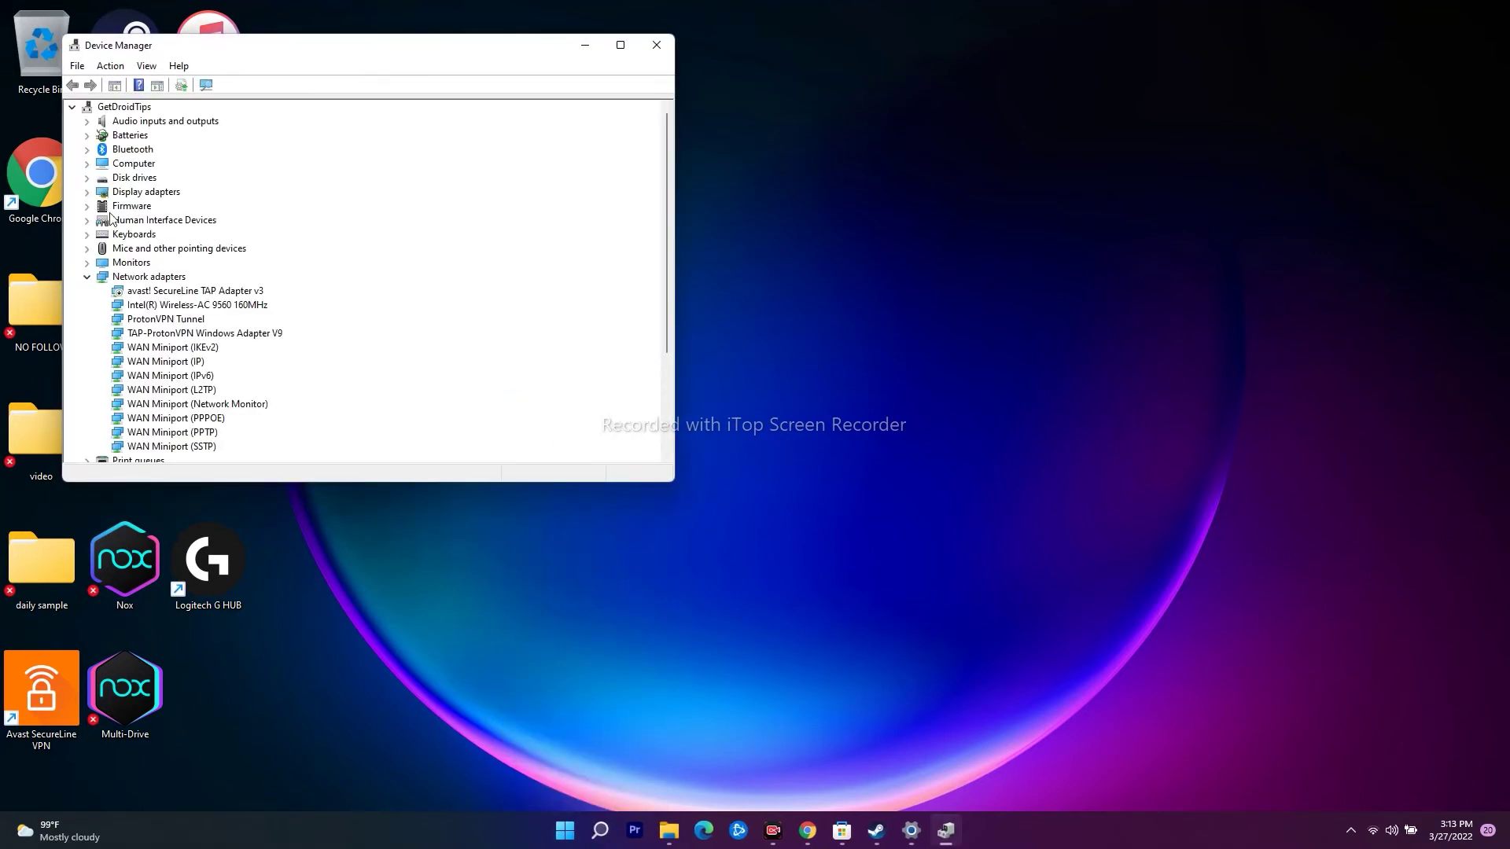
{"action": "left_click", "coordinate": [87, 193]}
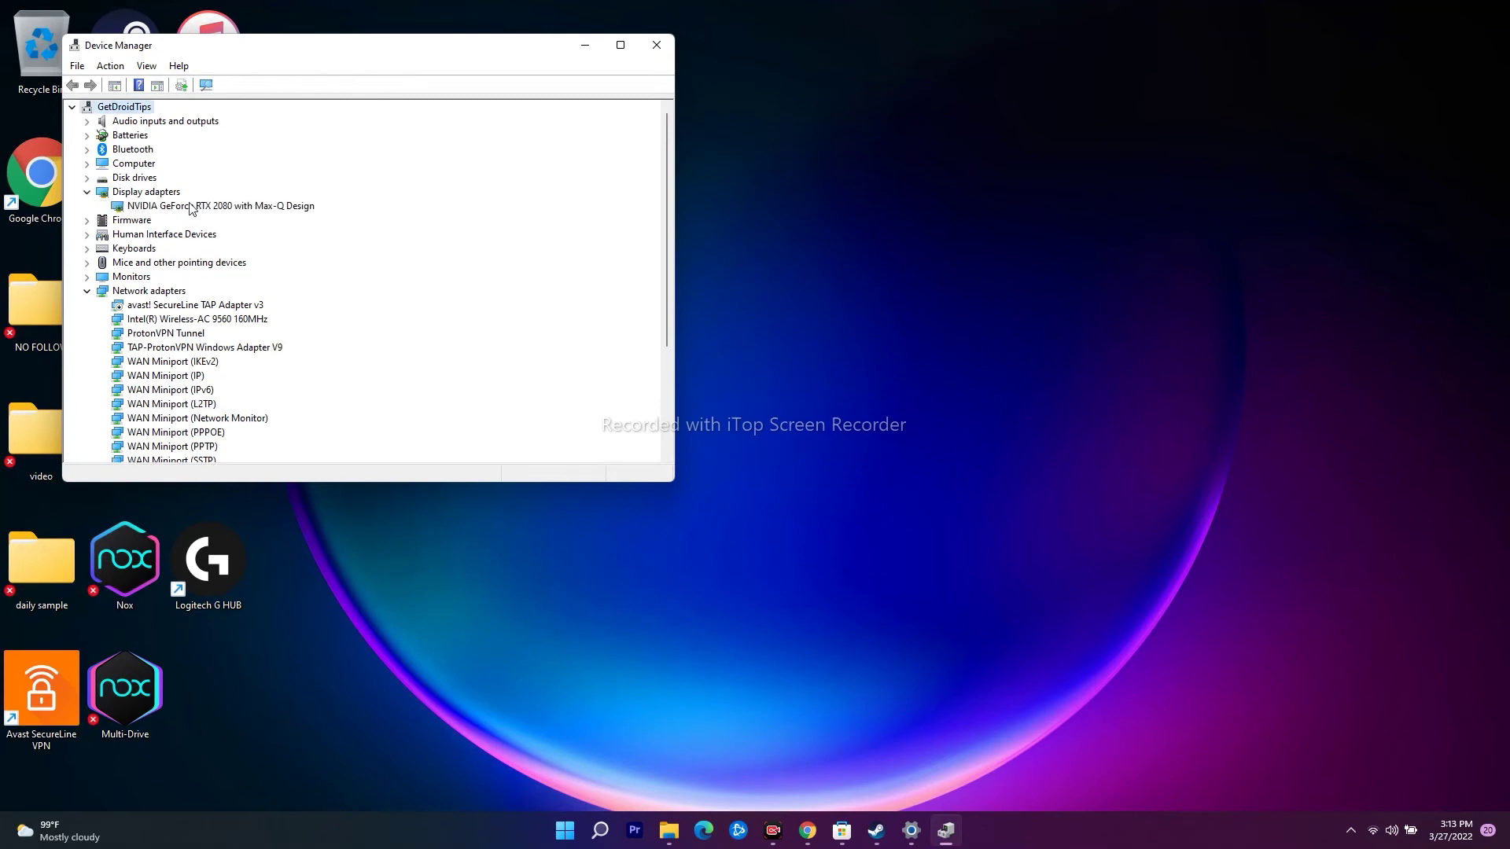
{"action": "right_click", "coordinate": [251, 210]}
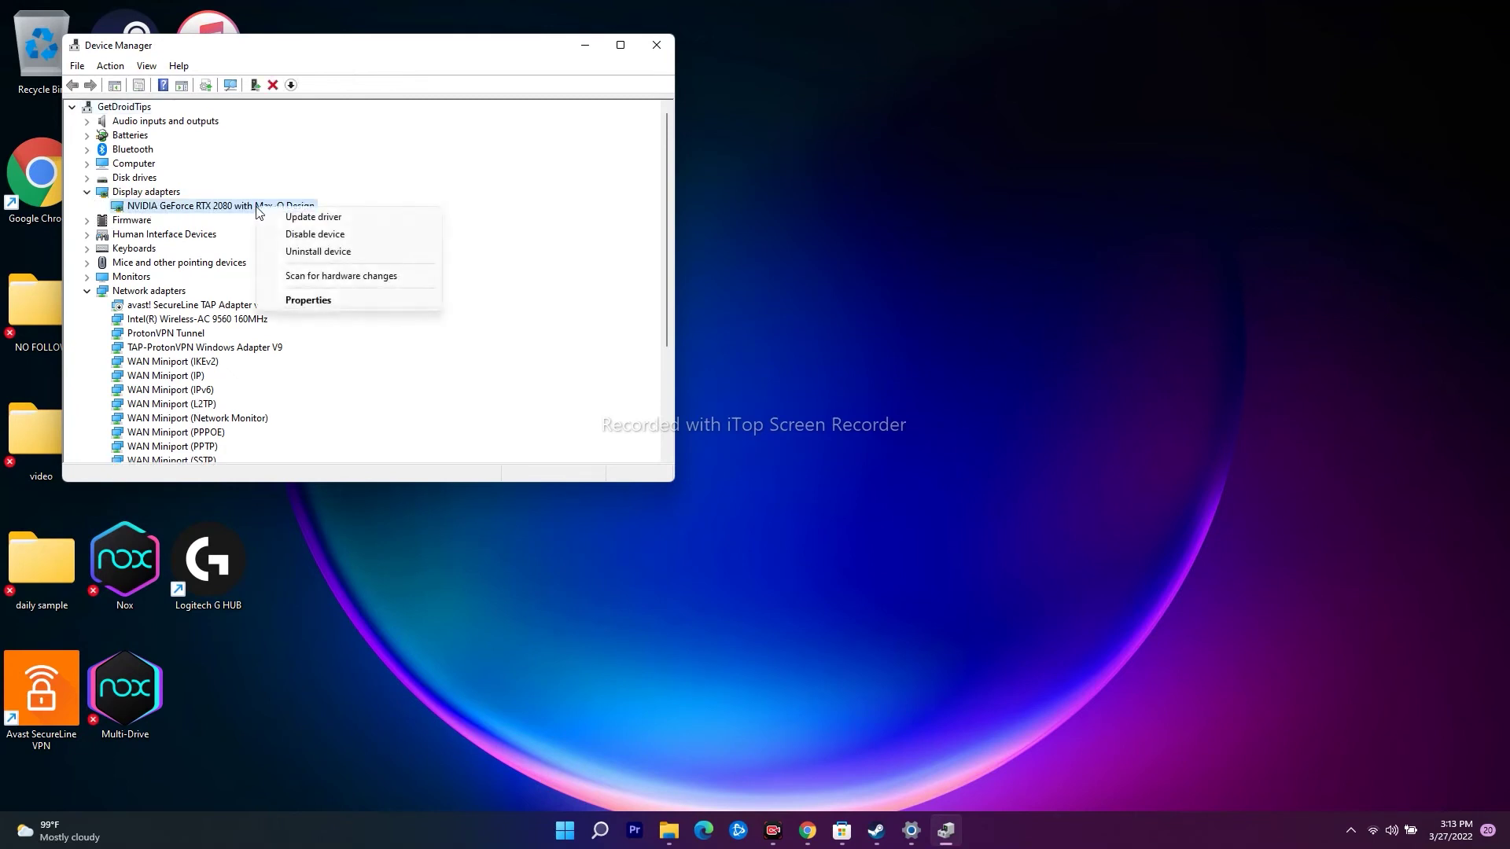
{"action": "left_click", "coordinate": [296, 218]}
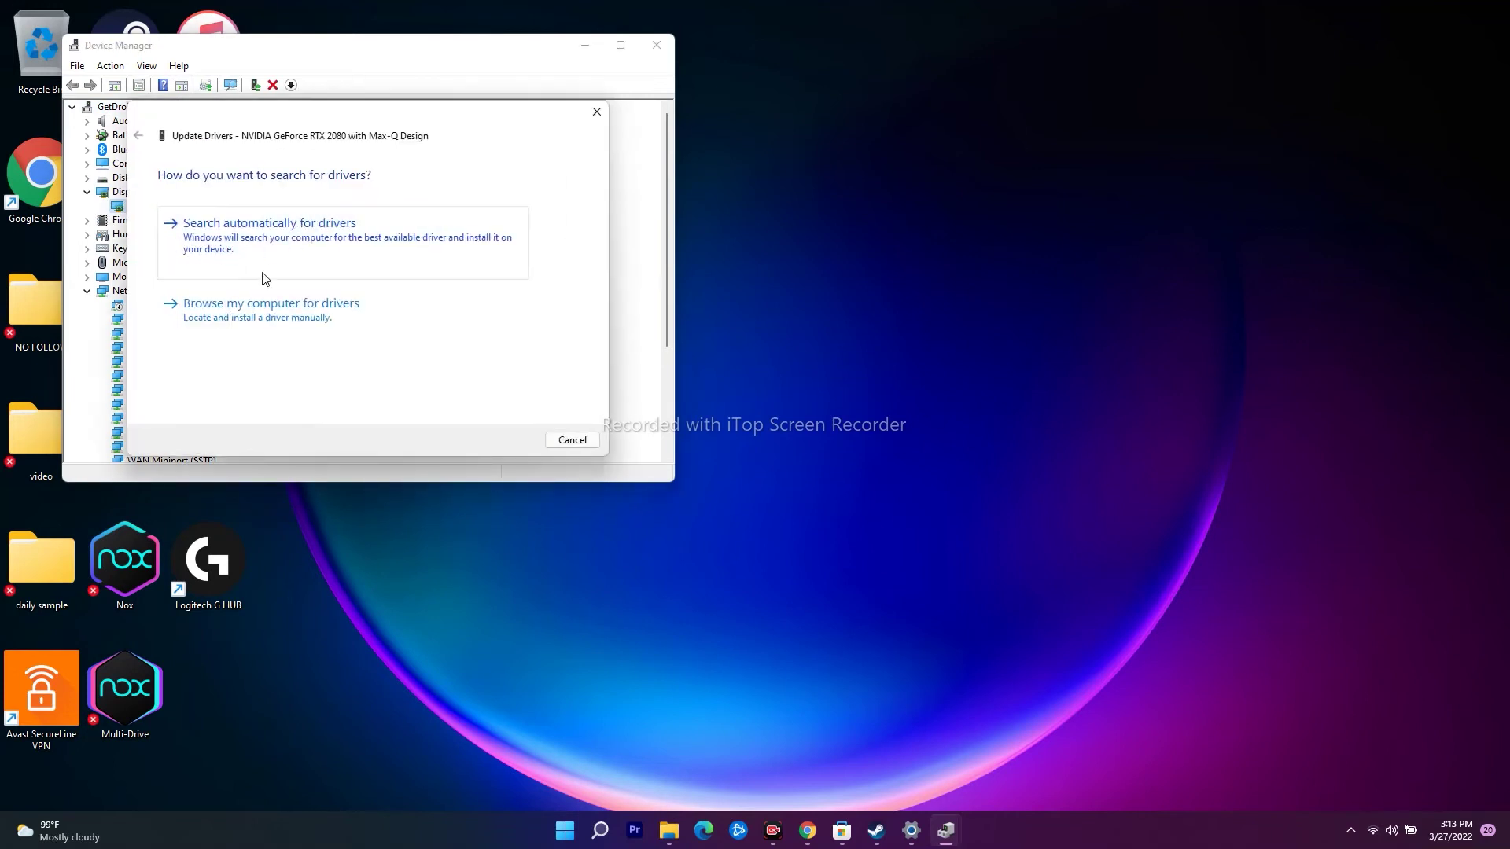
{"action": "left_click", "coordinate": [263, 245]}
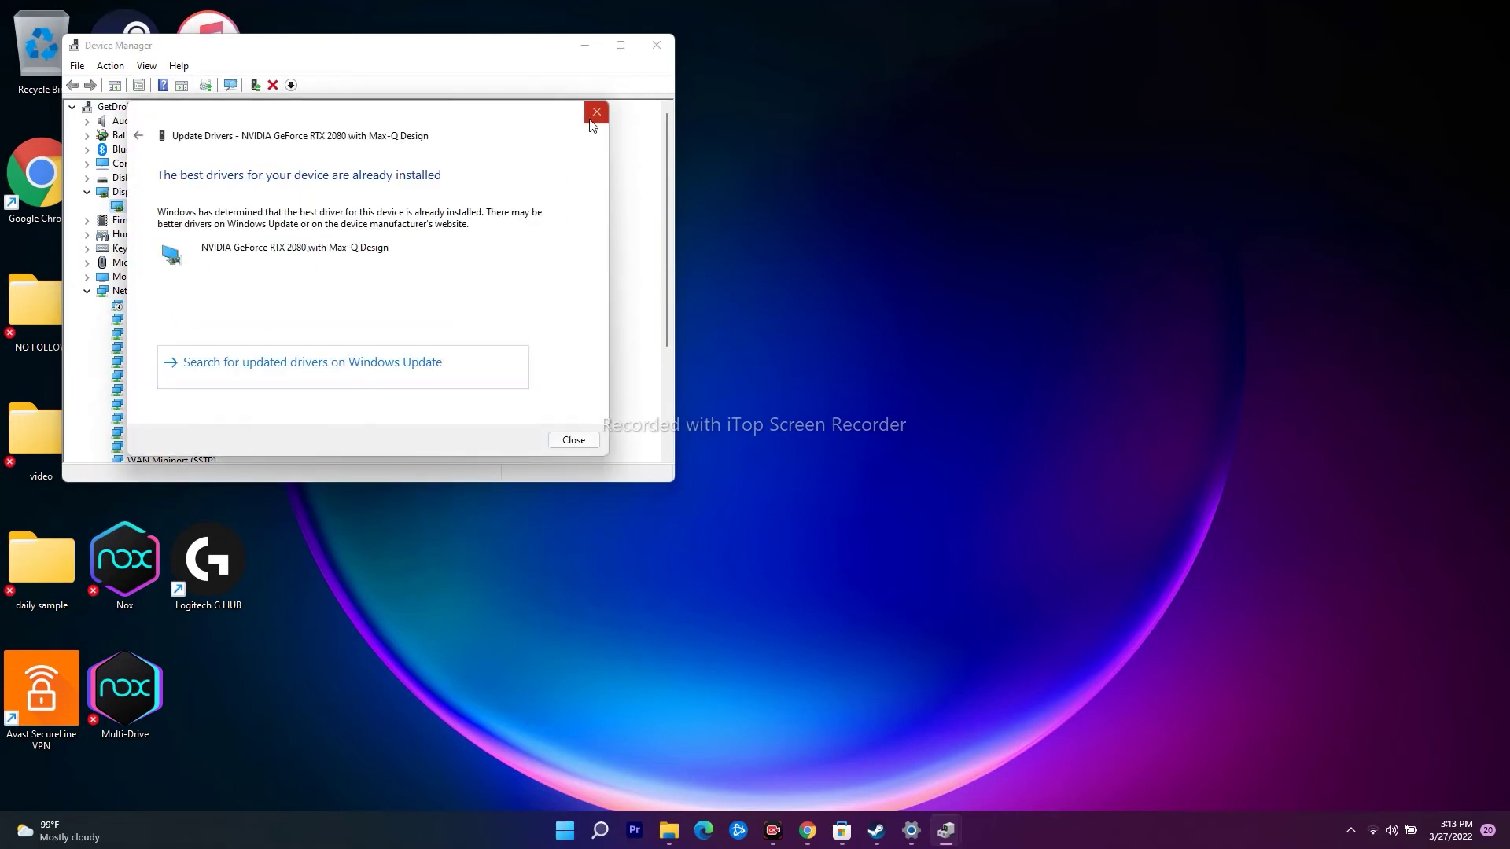
{"action": "left_click", "coordinate": [597, 111]}
{"action": "left_click", "coordinate": [90, 196]}
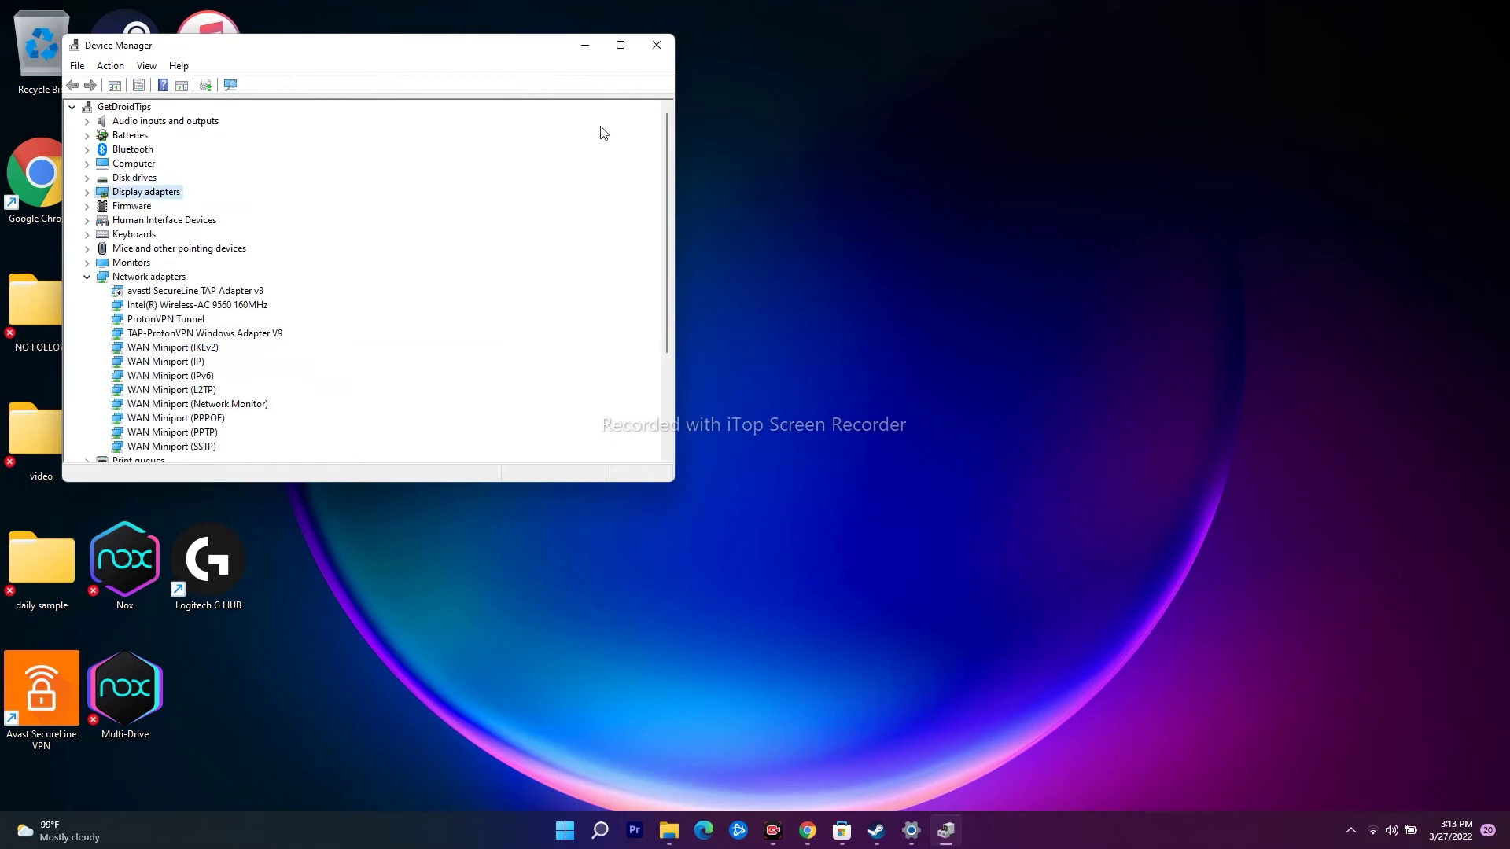
Step: Close Device Manager, switch to Steam to view Crab Game's General properties with the Steam Overlay setting, and minimise Steam
{"action": "left_click", "coordinate": [658, 45]}
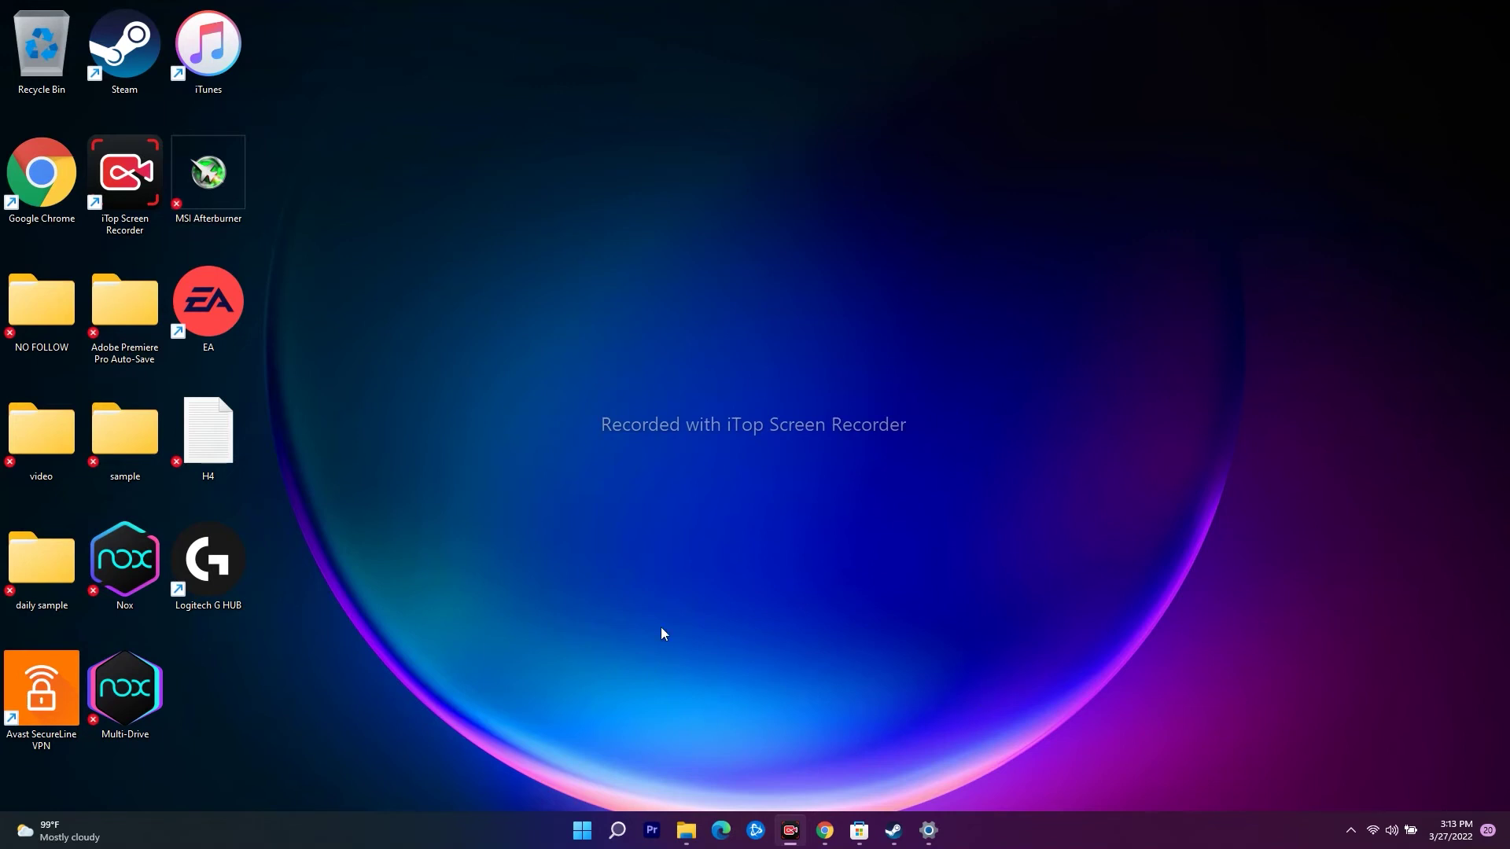
{"action": "mouse_move", "coordinate": [894, 830]}
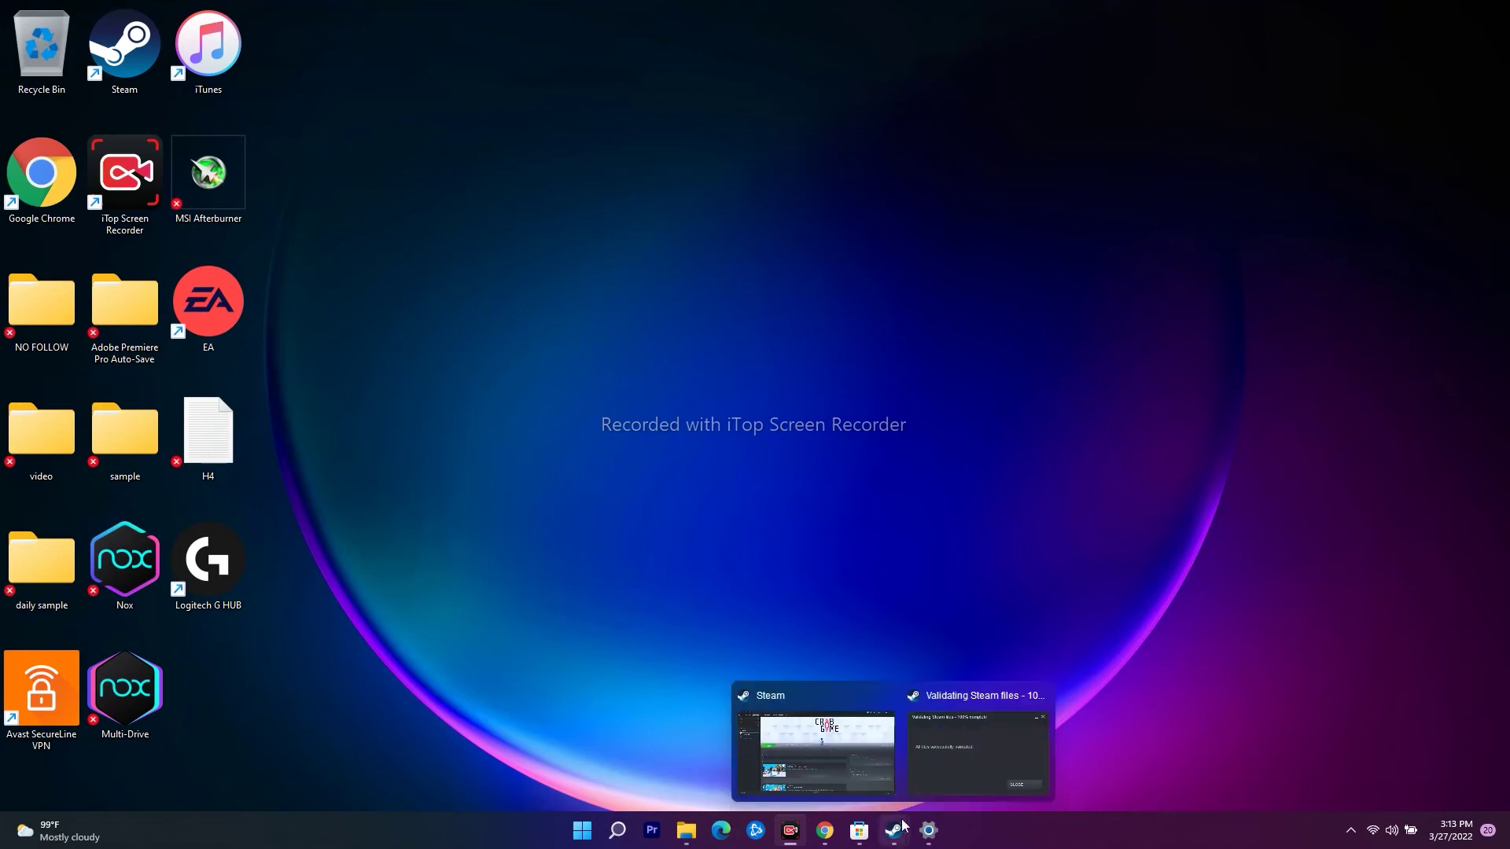
{"action": "left_click", "coordinate": [852, 772]}
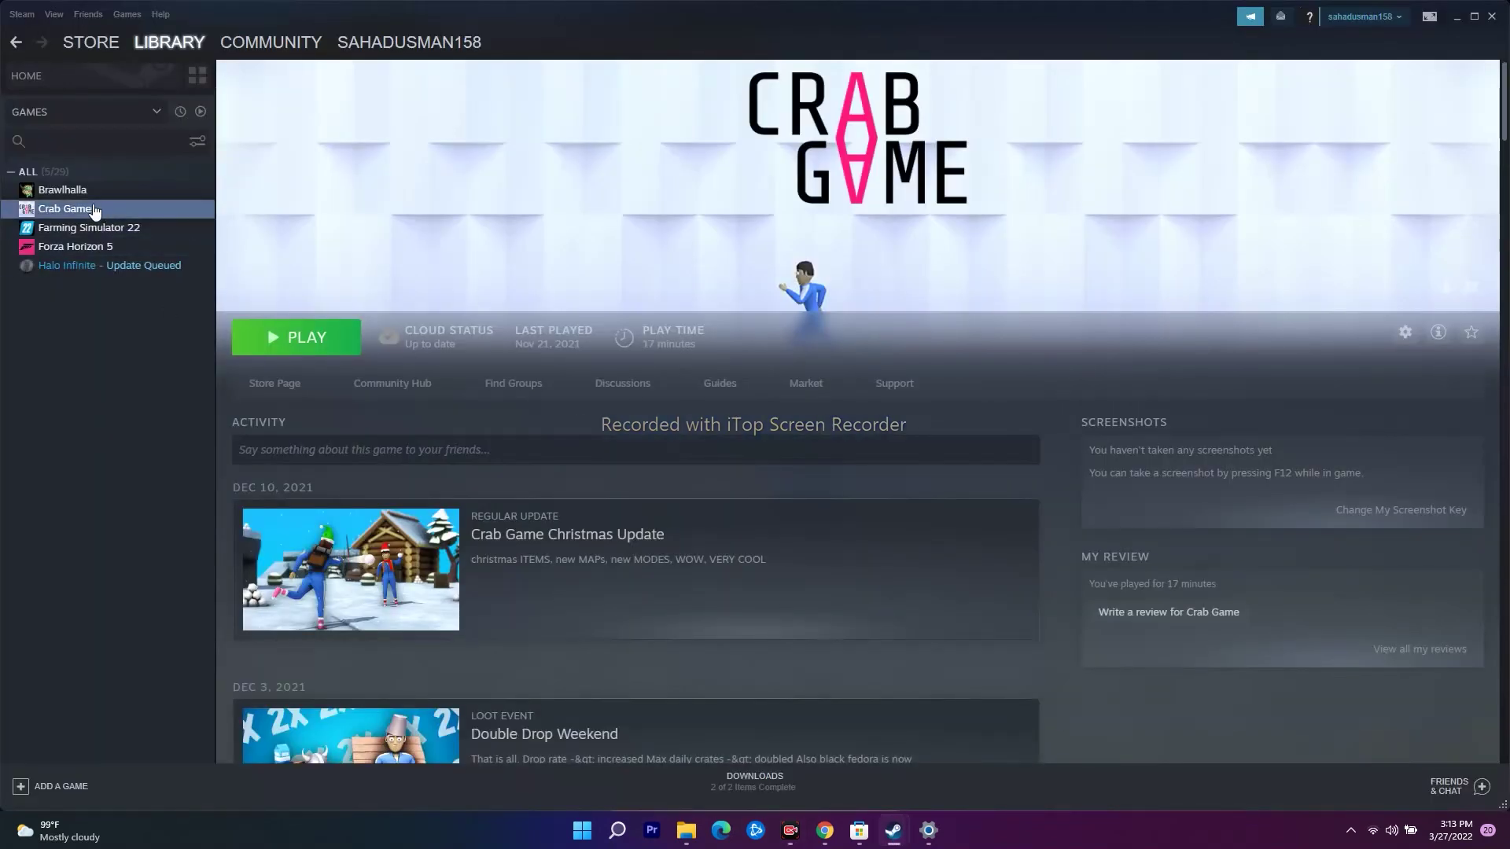
{"action": "right_click", "coordinate": [95, 210]}
{"action": "left_click", "coordinate": [116, 299]}
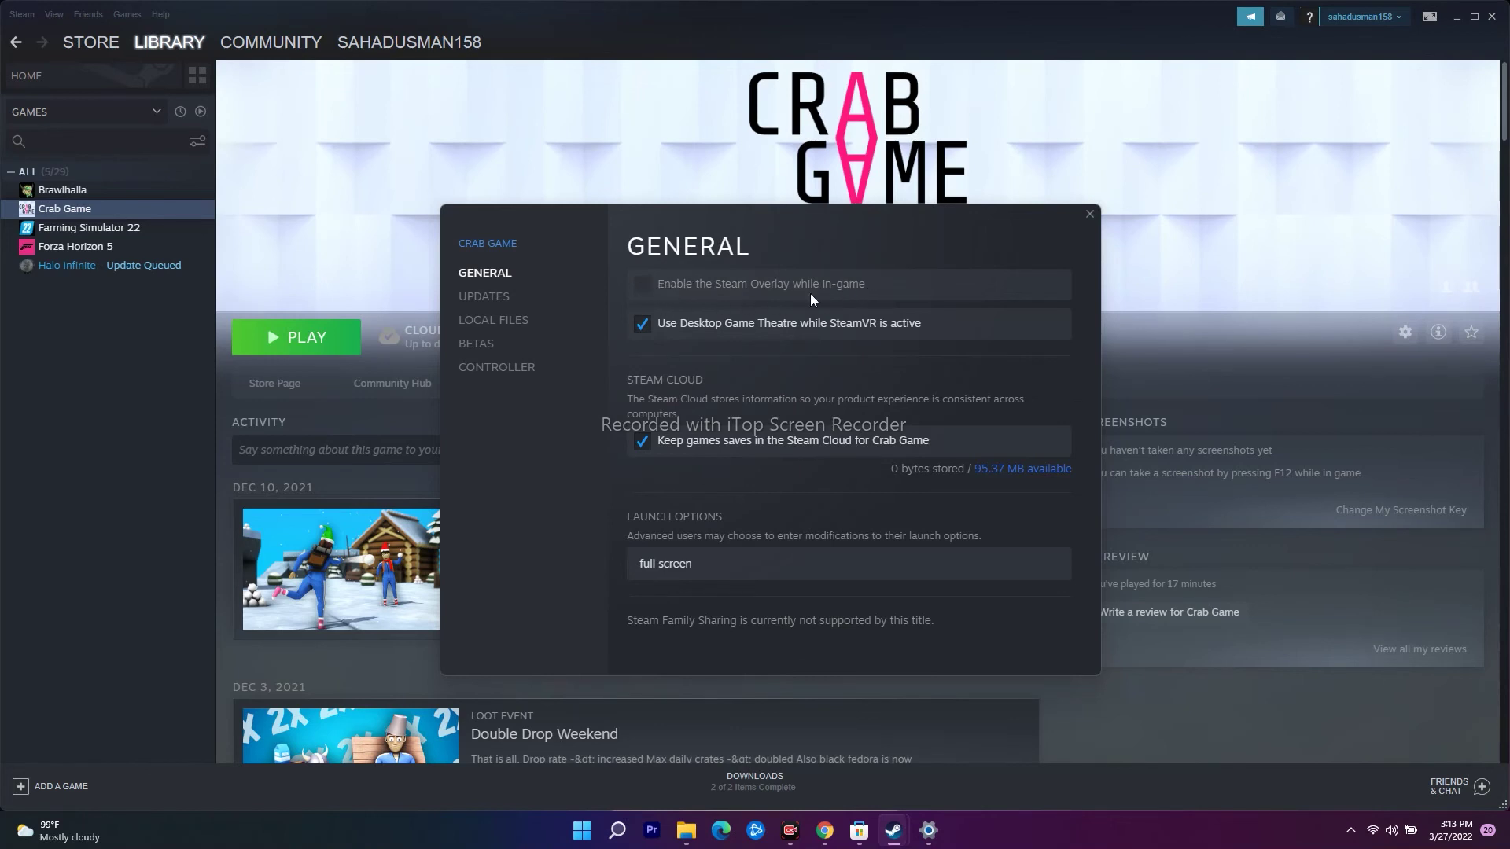
{"action": "left_click", "coordinate": [1089, 214]}
{"action": "left_click", "coordinate": [1456, 16]}
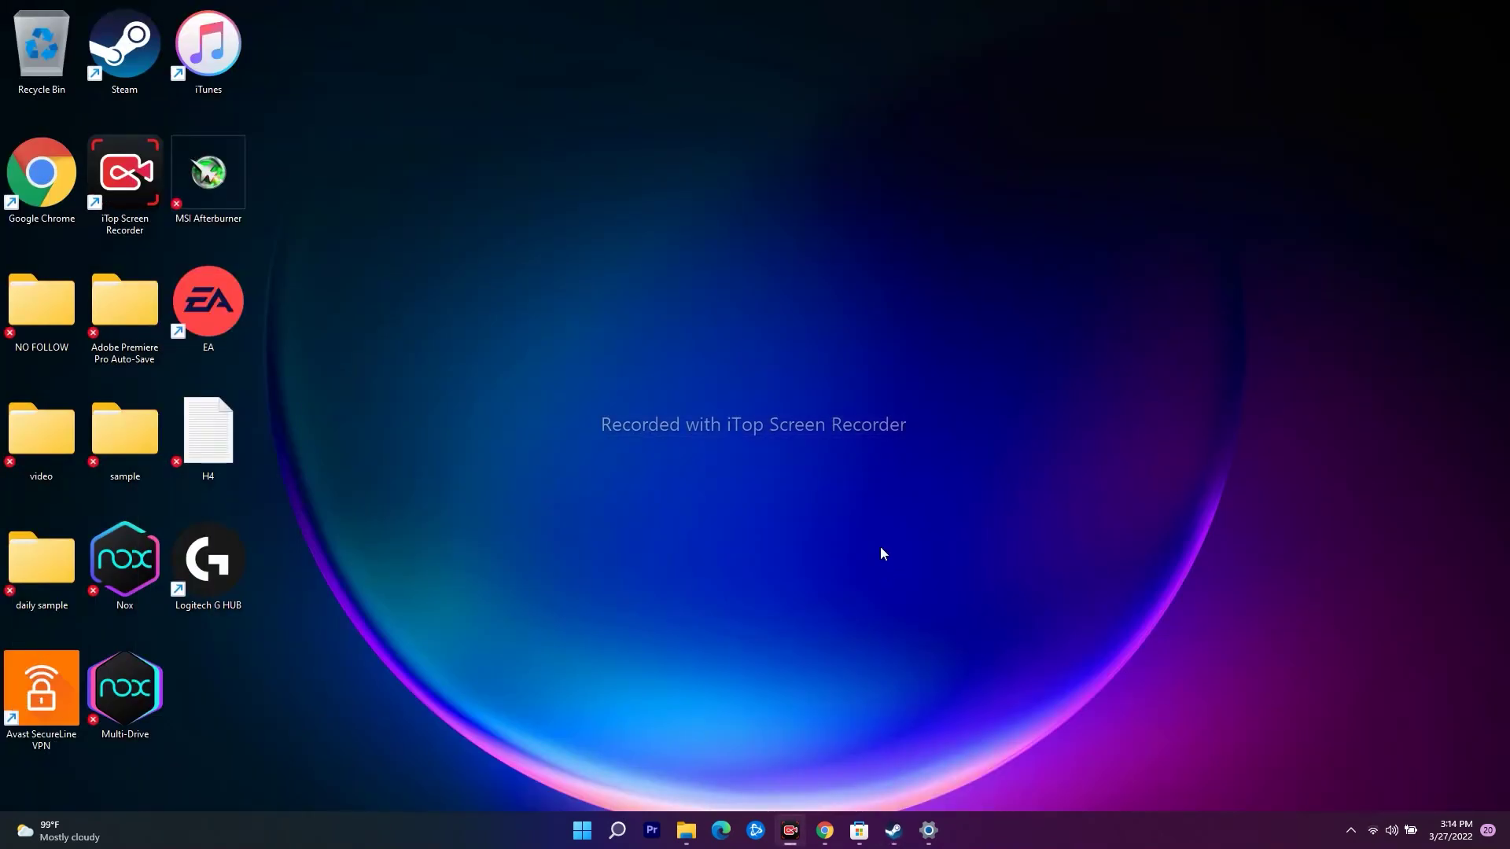
Step: Search Windows for Discord and clear the search text
{"action": "left_click", "coordinate": [617, 831]}
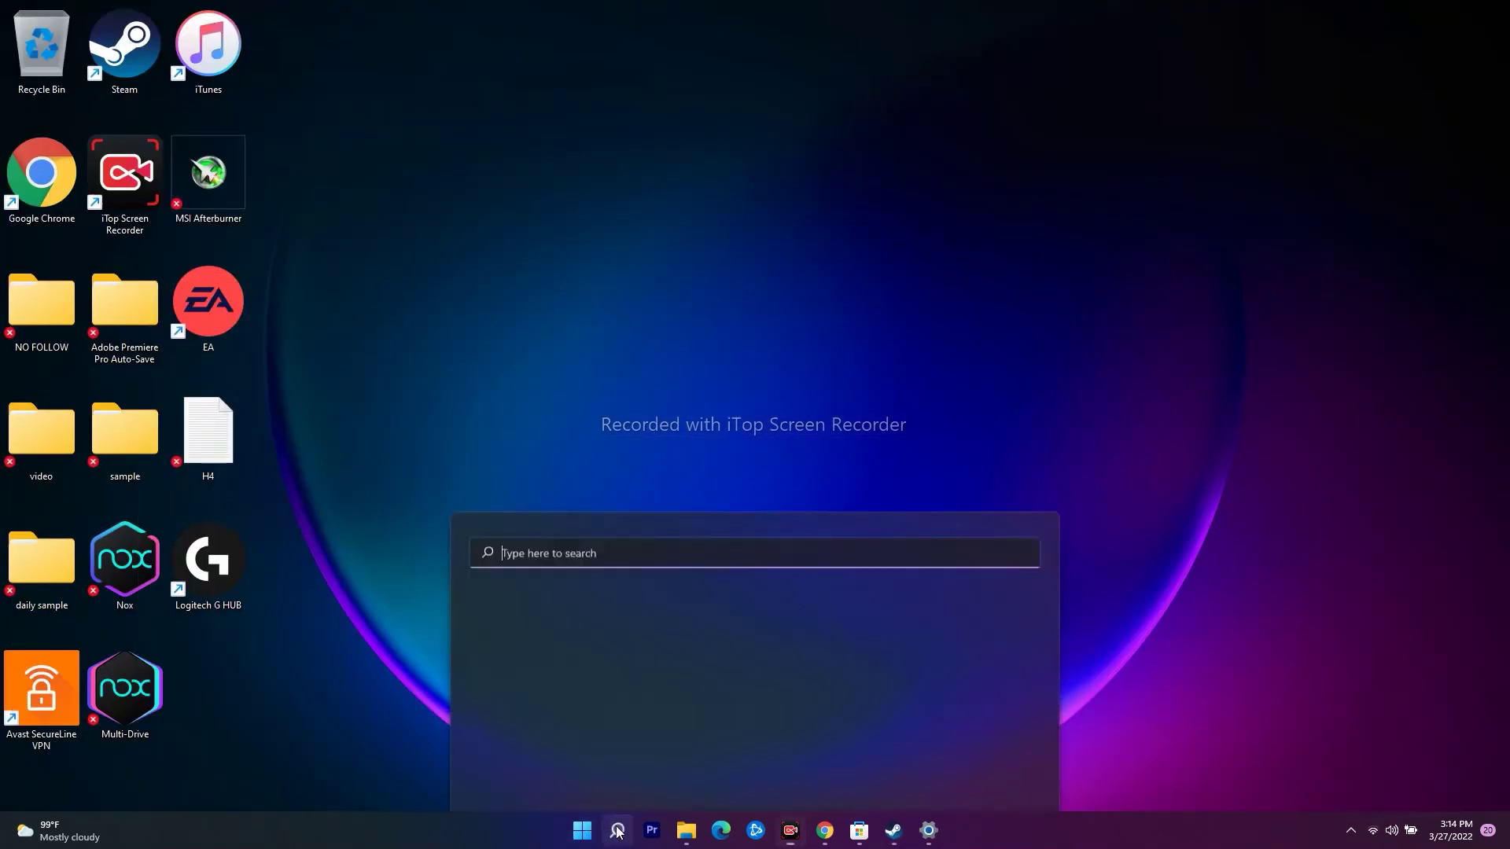
{"action": "type", "text": "discord"}
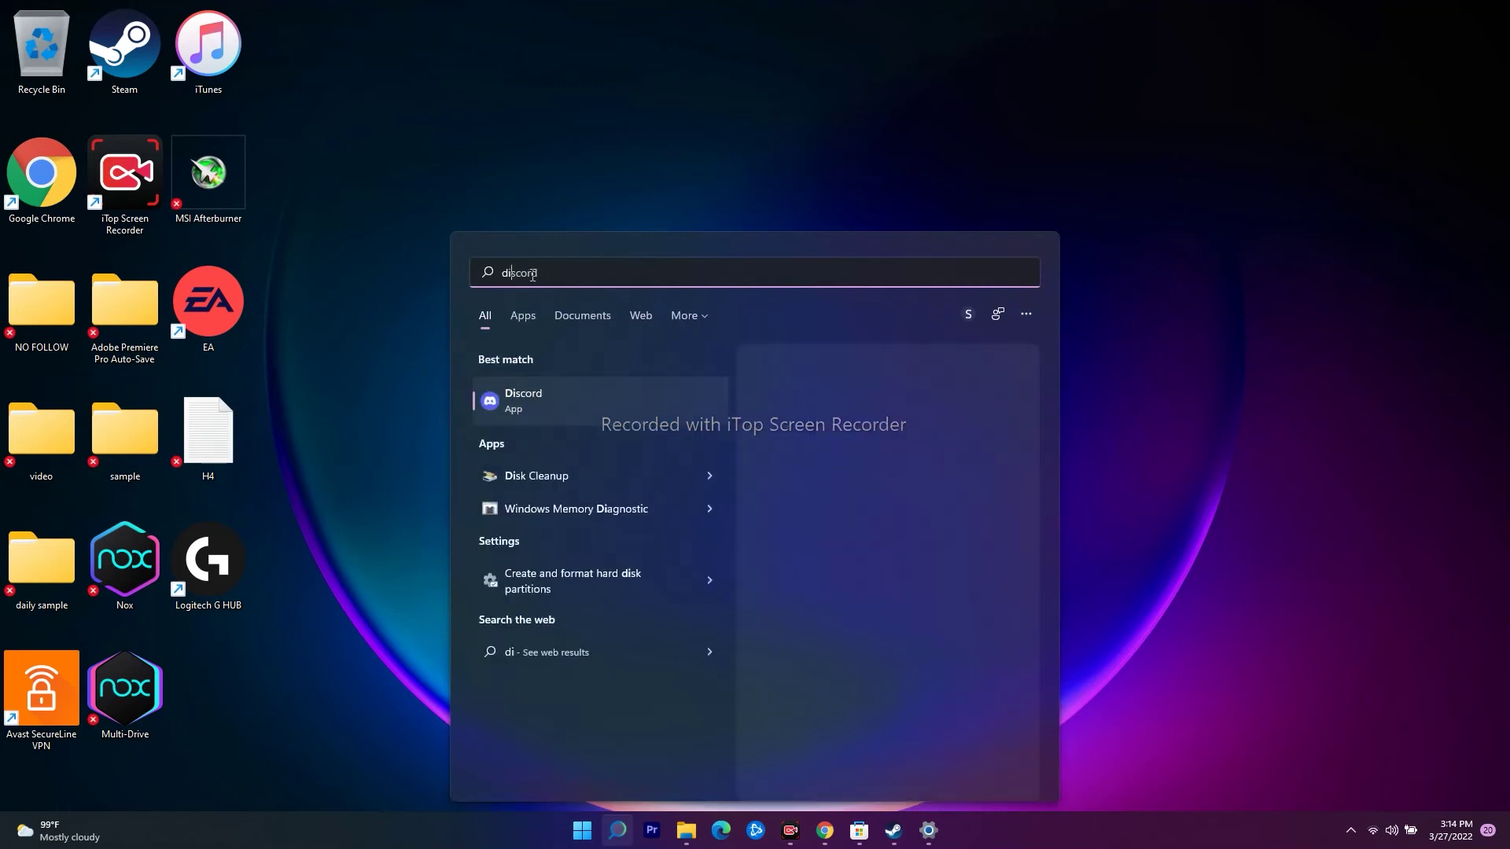
{"action": "key", "text": "BackSpace"}
{"action": "key", "text": "BackSpace"}
{"action": "key", "text": "BackSpace"}
{"action": "key", "text": "BackSpace"}
{"action": "key", "text": "BackSpace"}
{"action": "key", "text": "BackSpace"}
{"action": "key", "text": "BackSpace"}
Step: Search Windows for "geo", replace the query with MSI Afterburner, and dismiss the search without opening the app
{"action": "type", "text": "geo"}
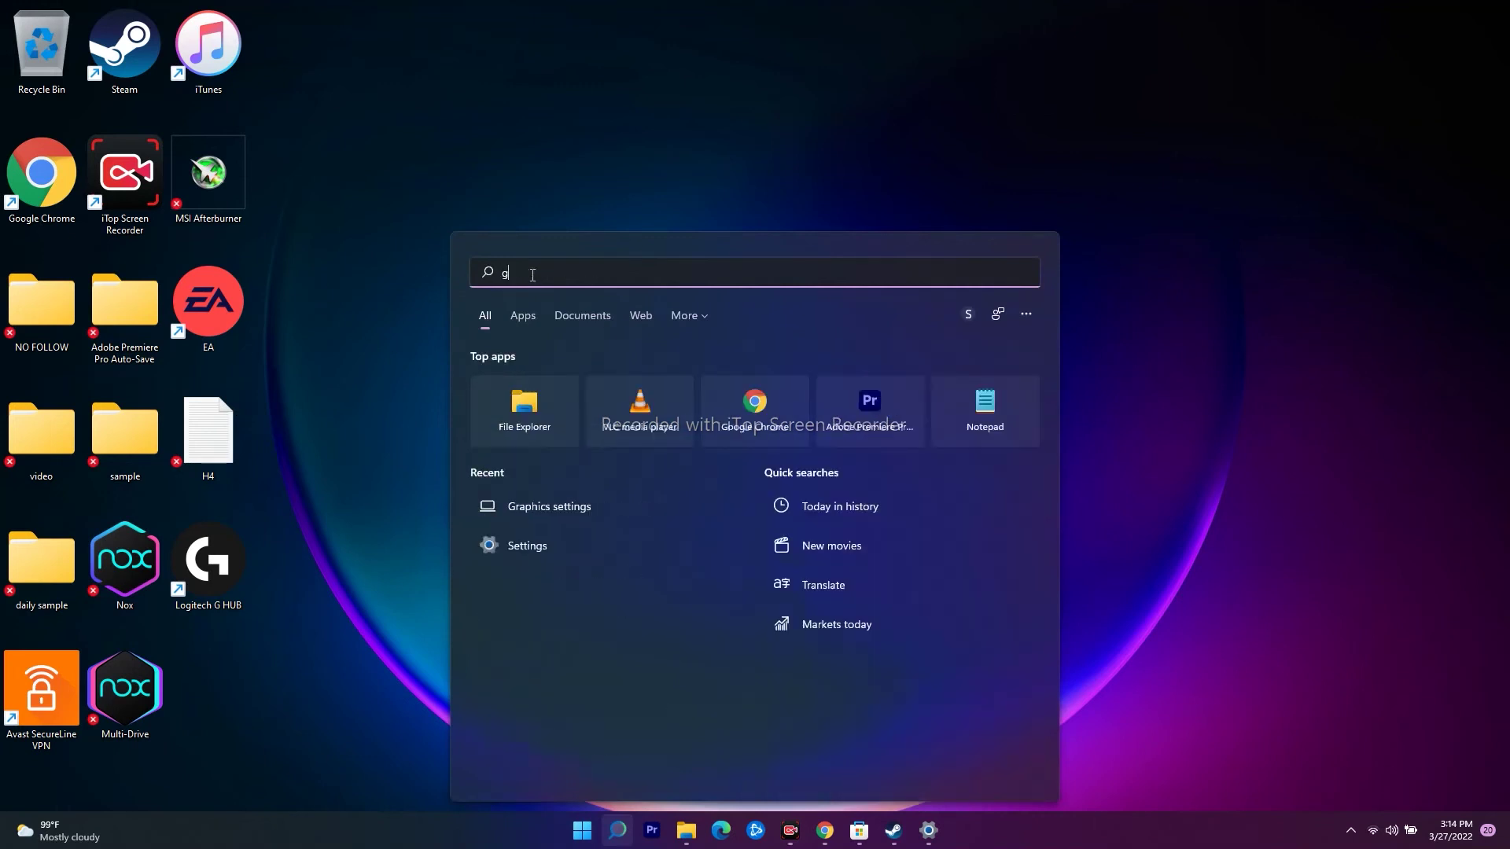
{"action": "key", "text": "BackSpace"}
{"action": "key", "text": "BackSpace"}
{"action": "key", "text": "BackSpace"}
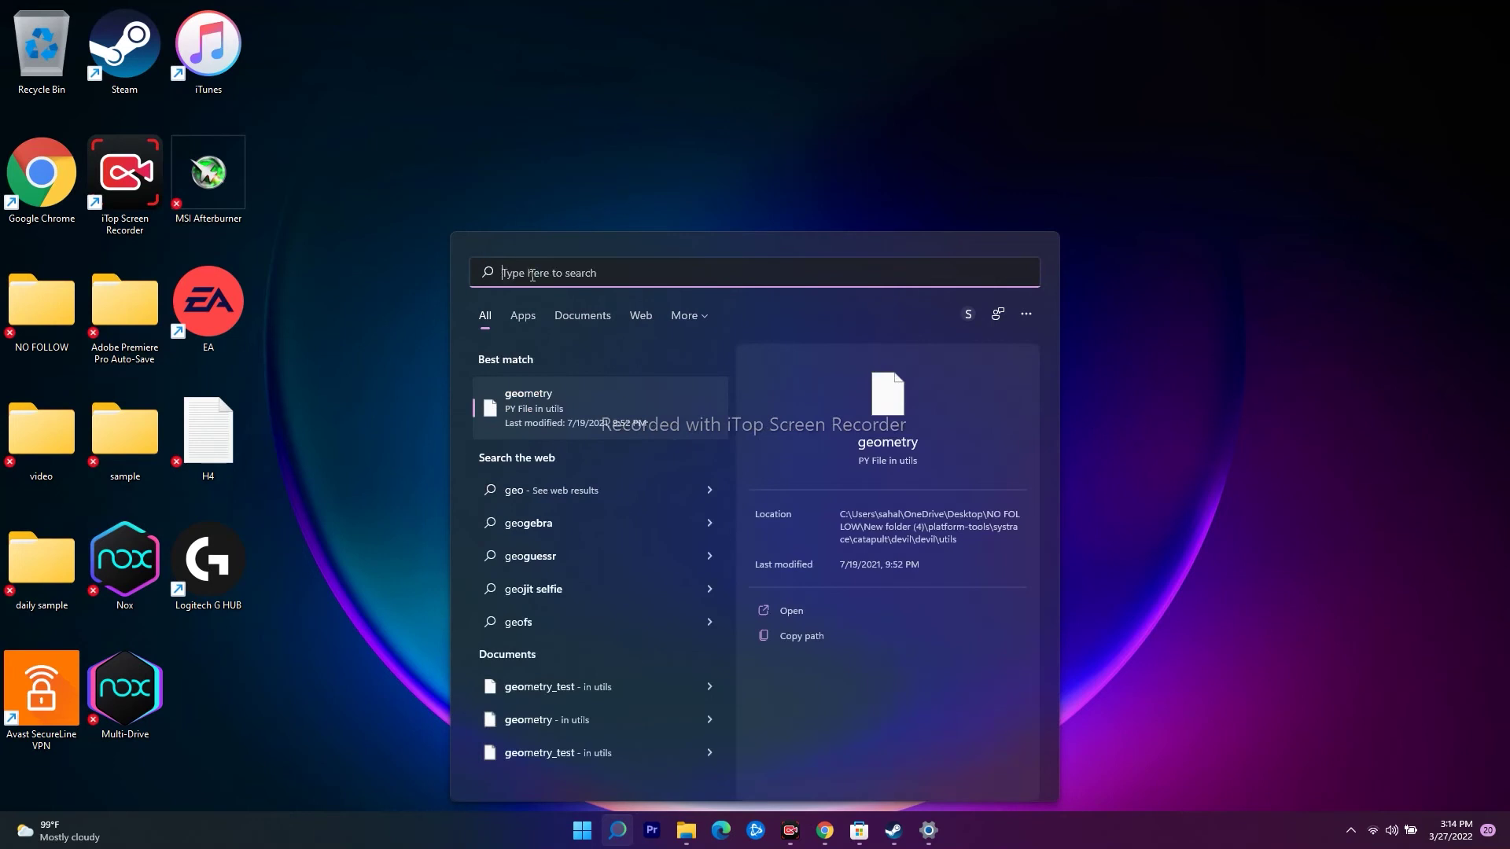
{"action": "type", "text": "msI Afterburner"}
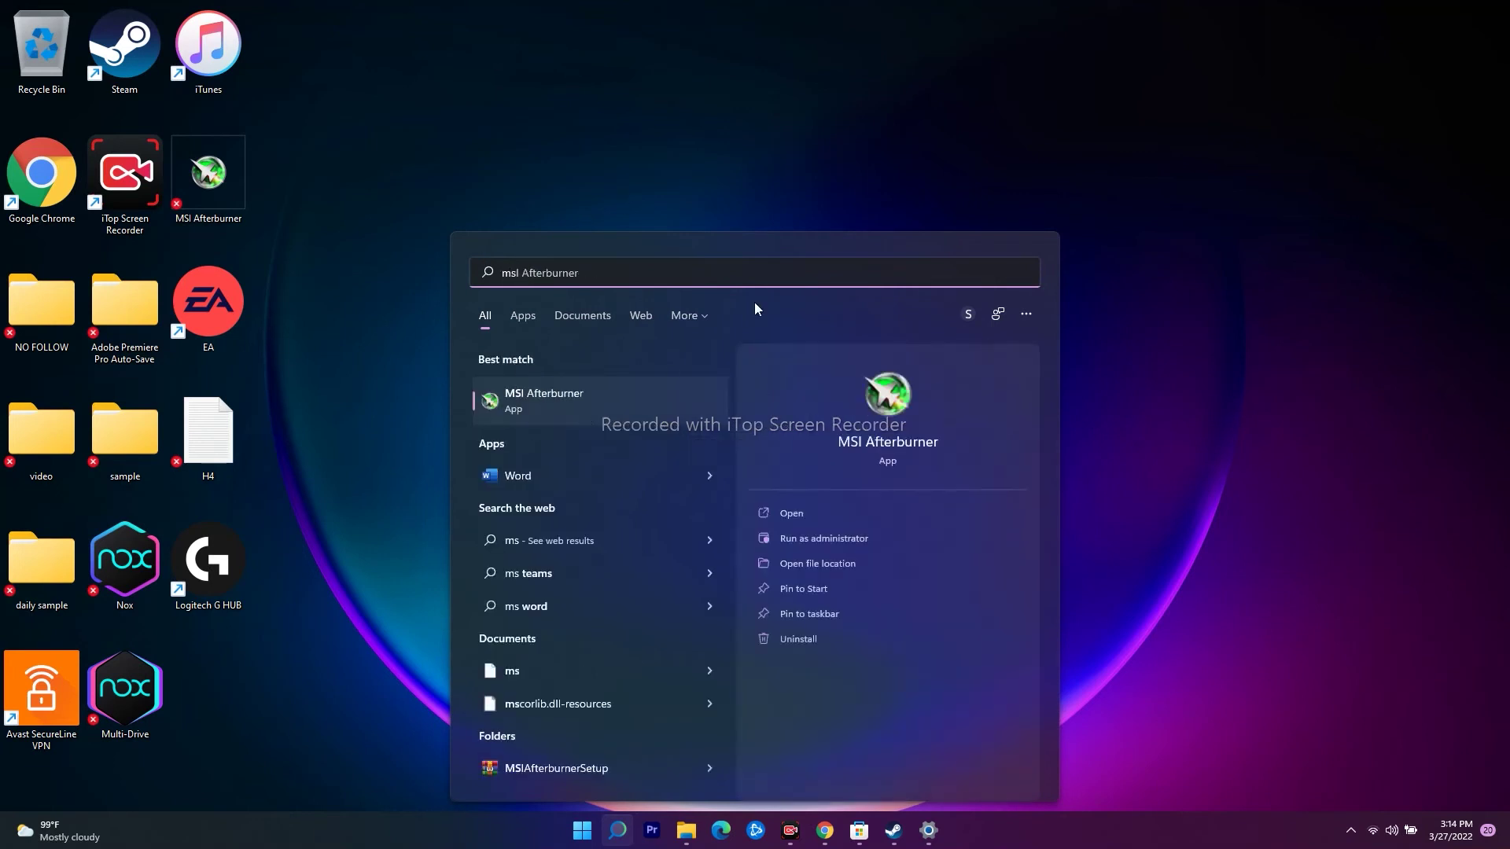
{"action": "left_click", "coordinate": [804, 169]}
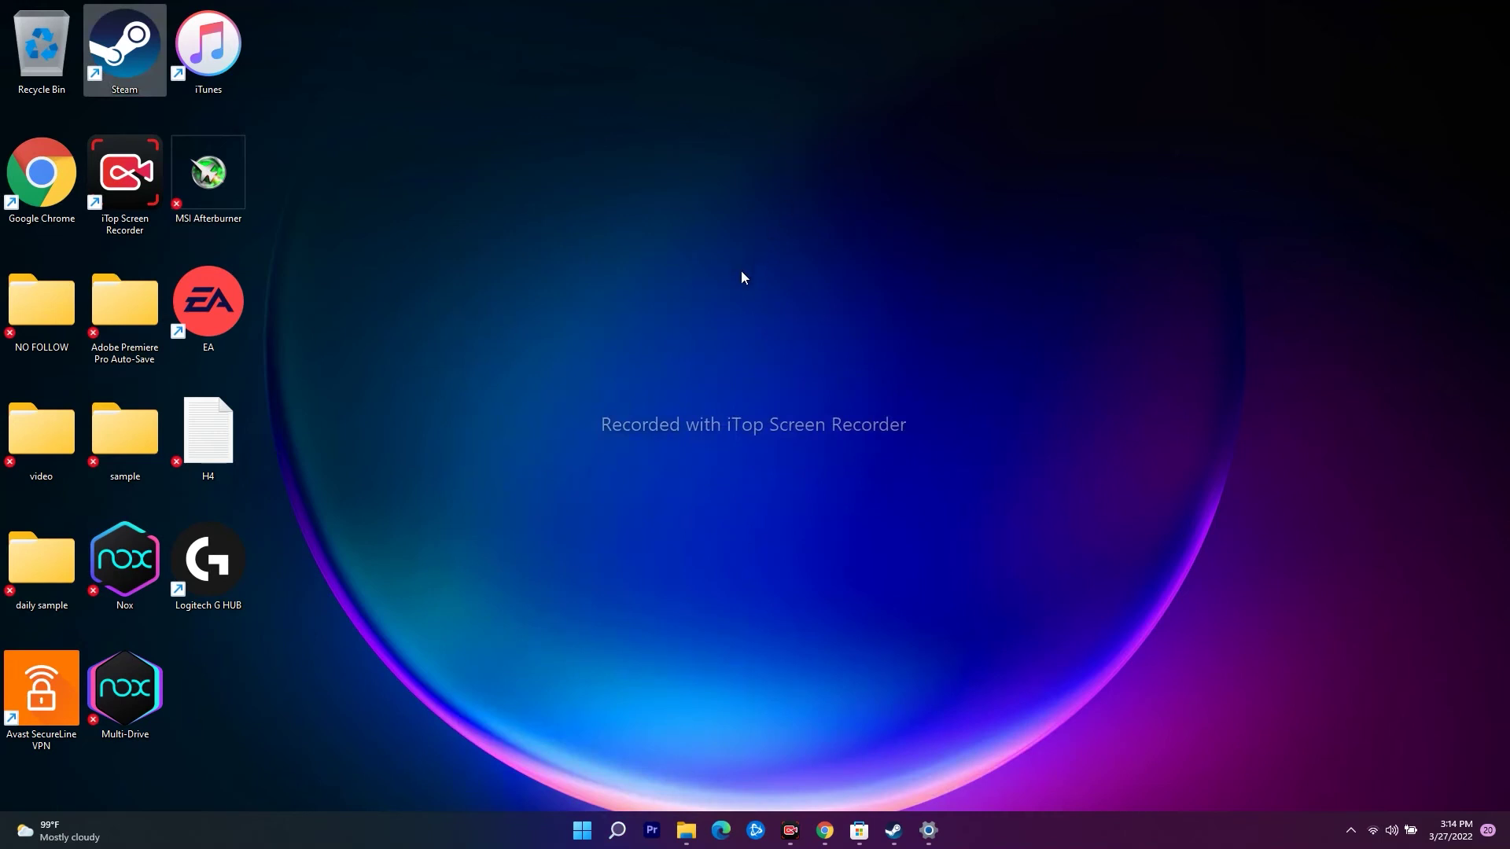
Step: Find and open System Configuration through Windows search, show its list of services, and move the window higher
{"action": "left_click", "coordinate": [617, 829]}
{"action": "type", "text": "syste"}
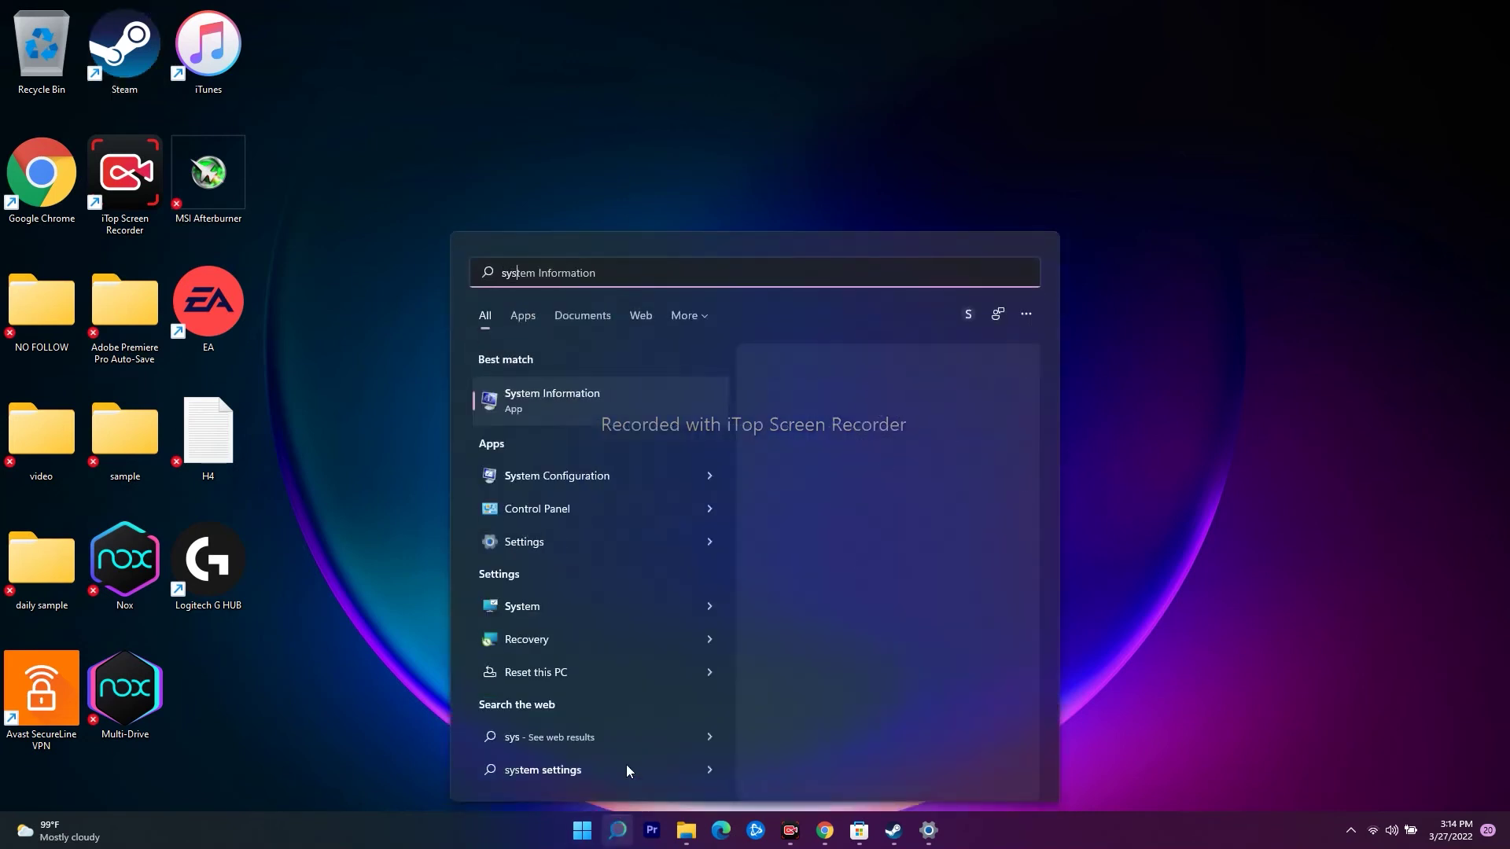
{"action": "left_click", "coordinate": [615, 486]}
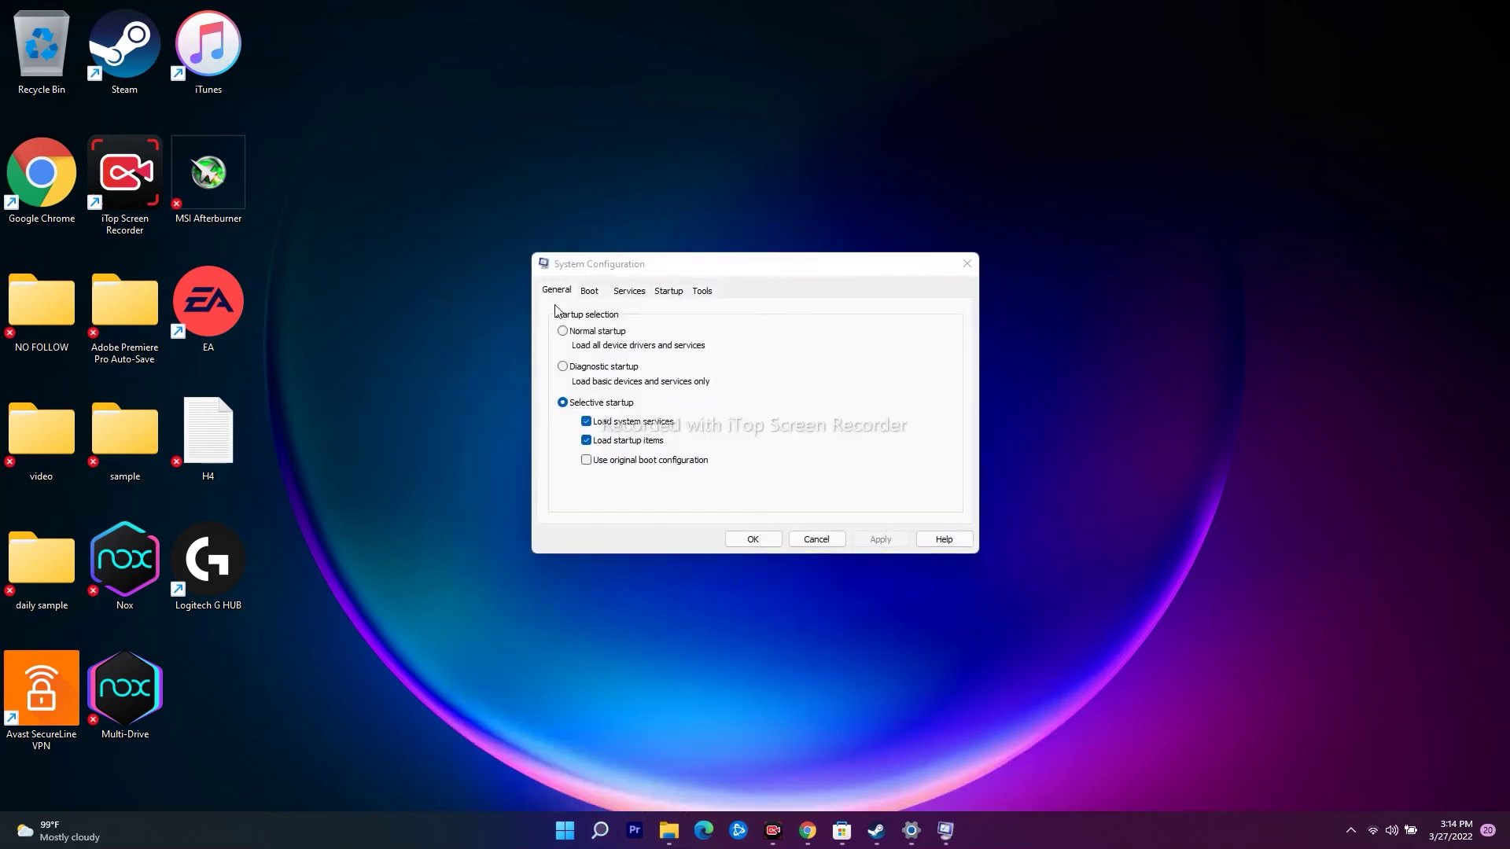
{"action": "left_click", "coordinate": [629, 291]}
{"action": "left_click_drag", "start_coordinate": [731, 258], "coordinate": [747, 185]}
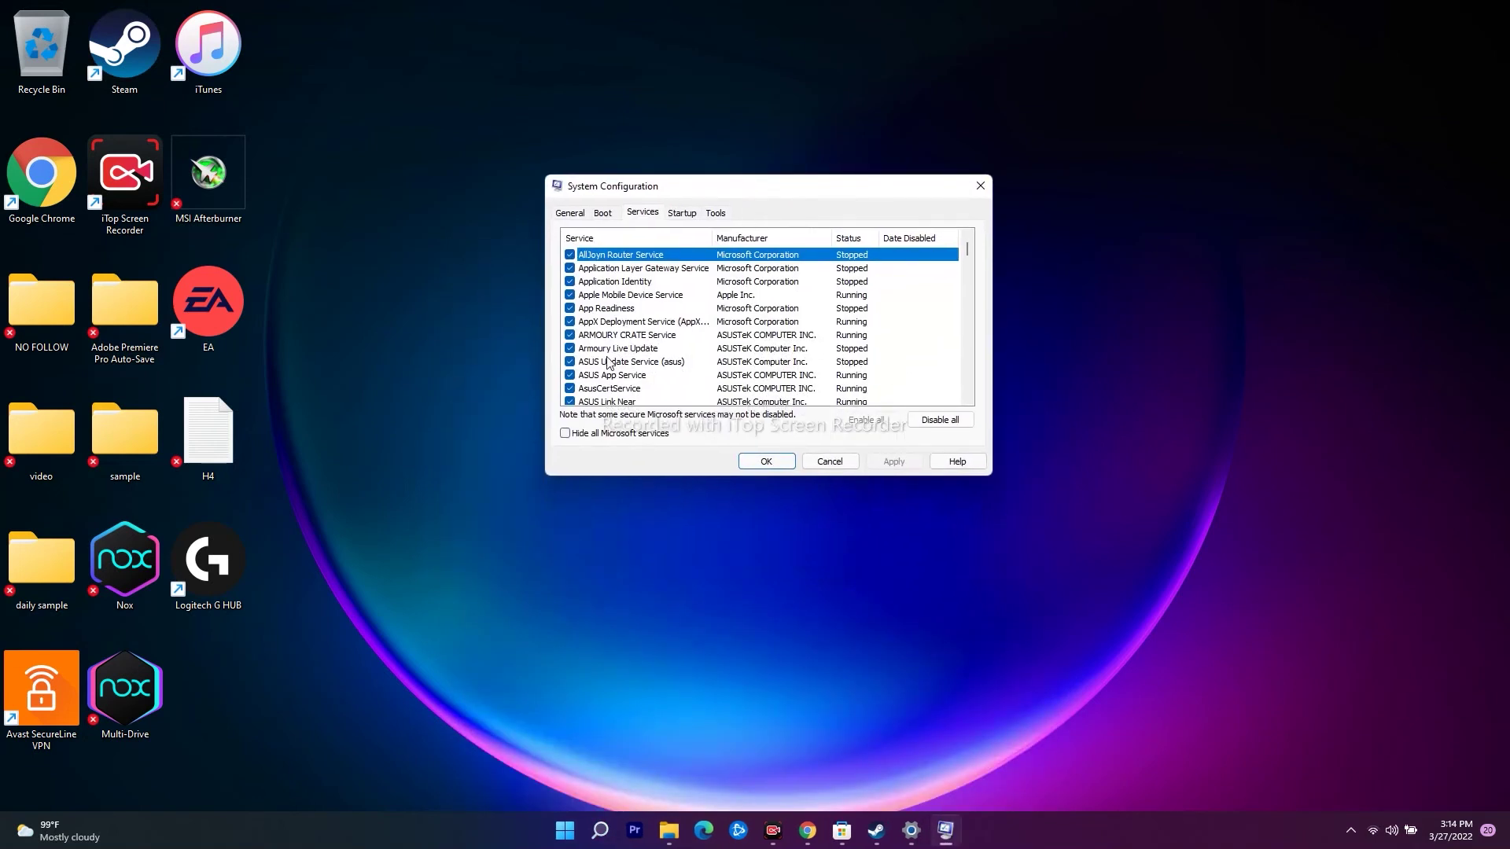
Step: Hide all Microsoft services in the list, review the remaining services and the option to disable them, and close System Configuration without applying
{"action": "left_click", "coordinate": [568, 434]}
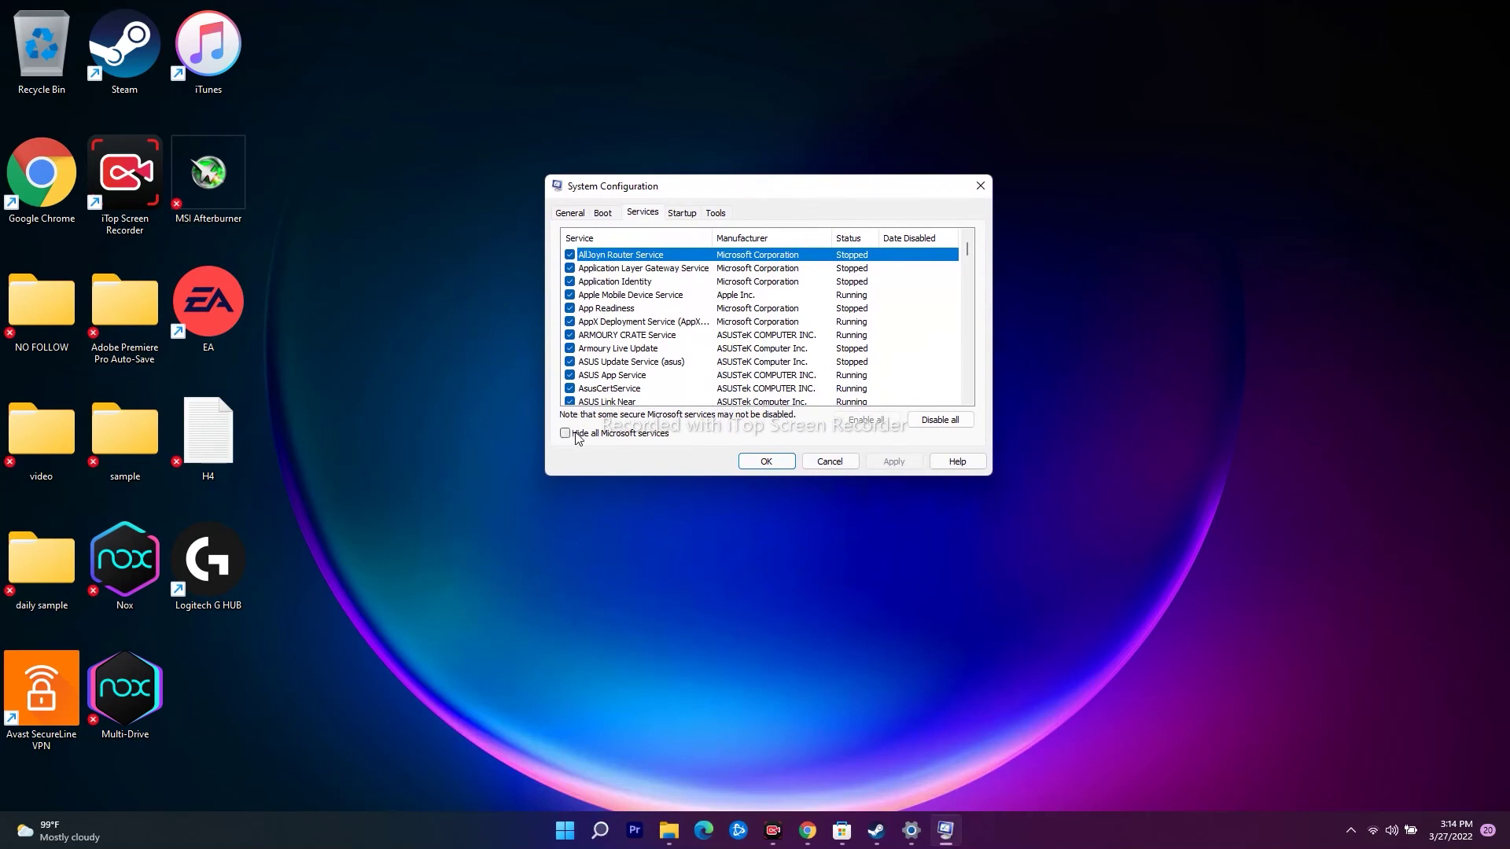
{"action": "left_click", "coordinate": [940, 420]}
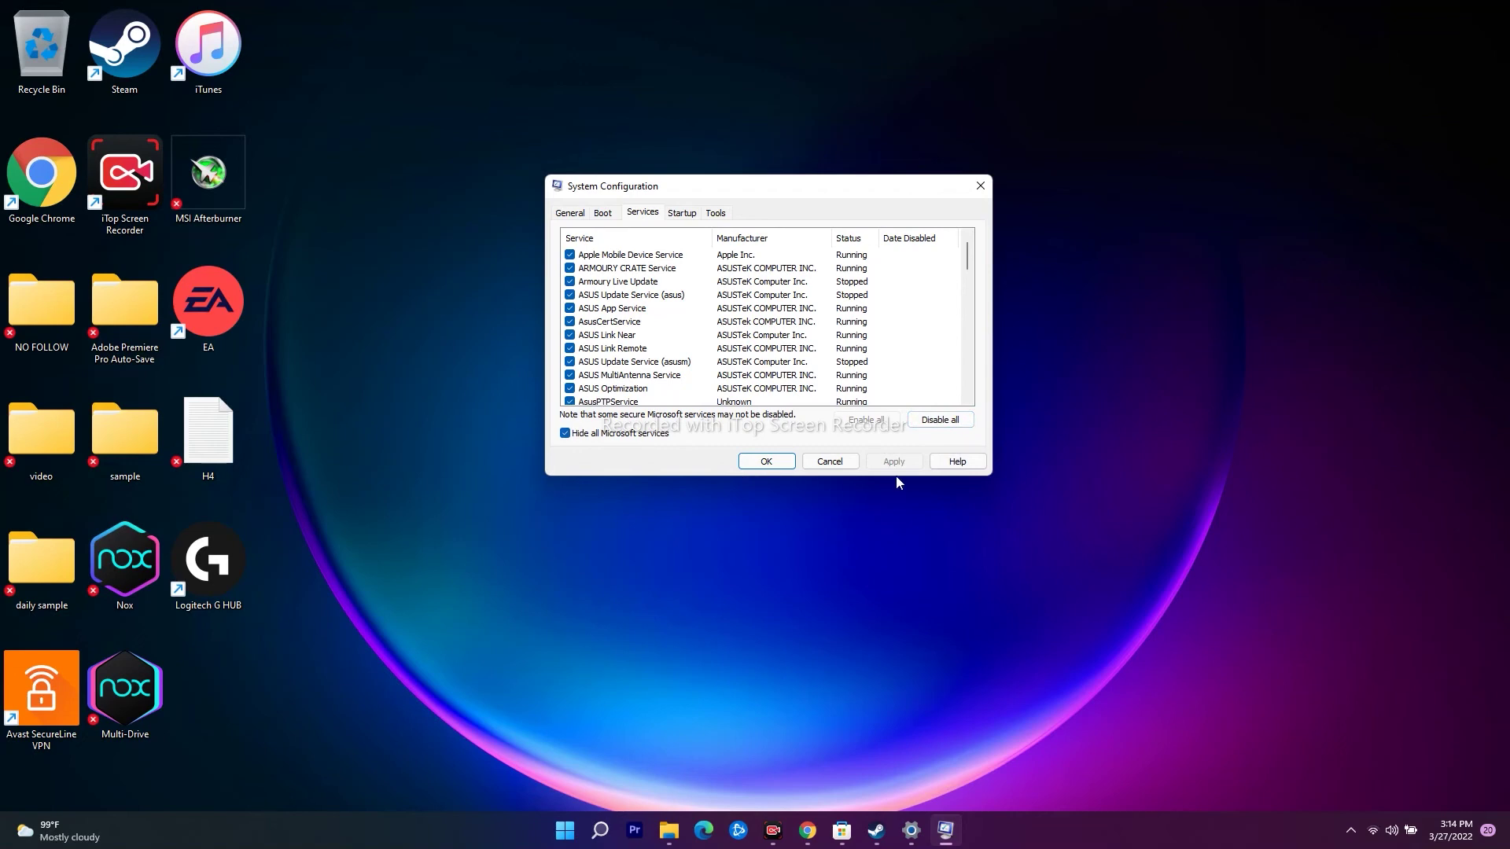
{"action": "left_click", "coordinate": [629, 433]}
{"action": "left_click", "coordinate": [980, 185]}
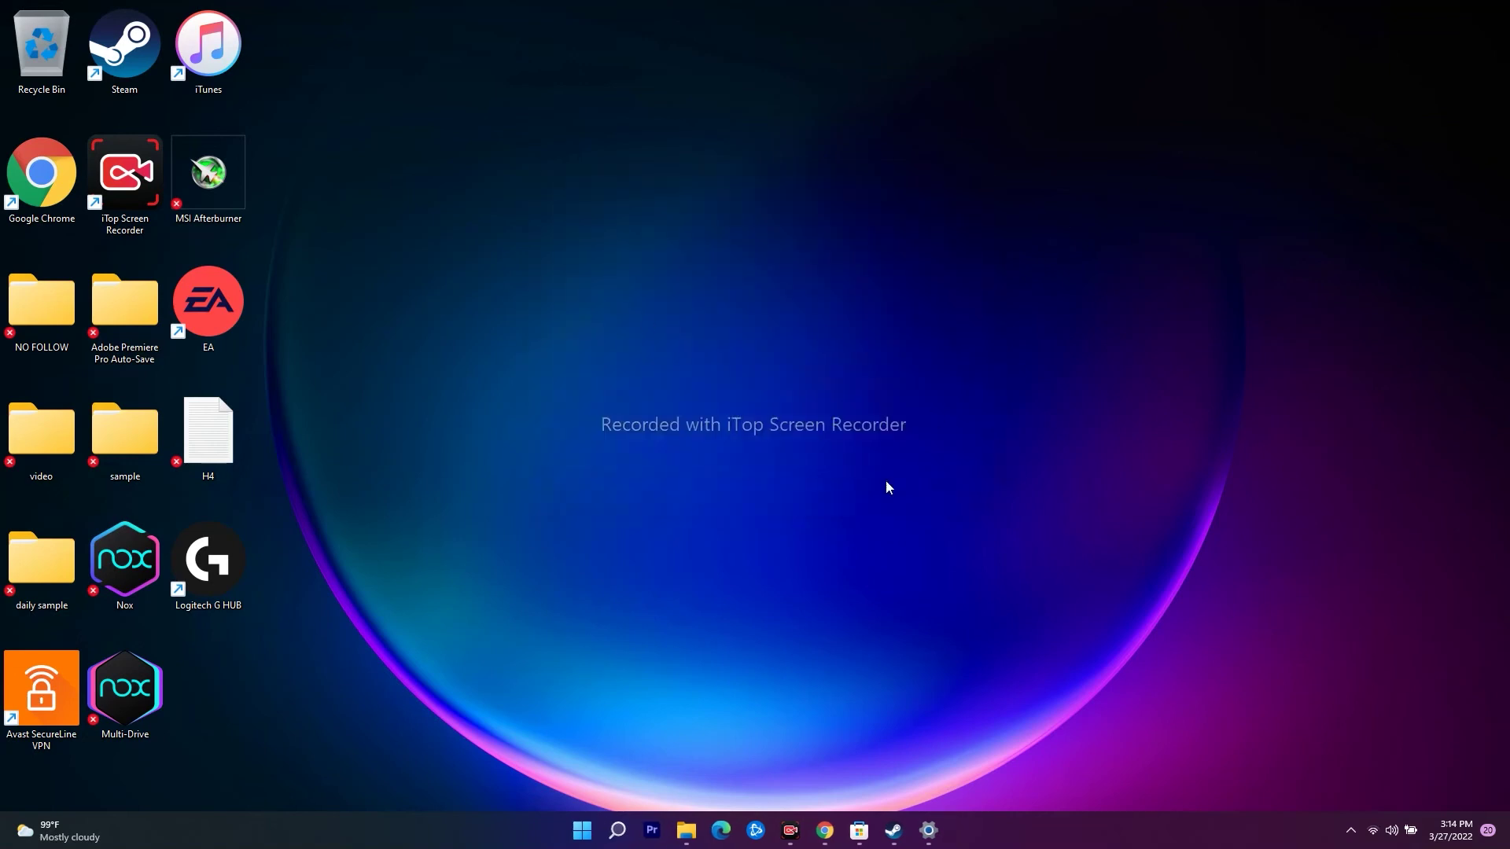